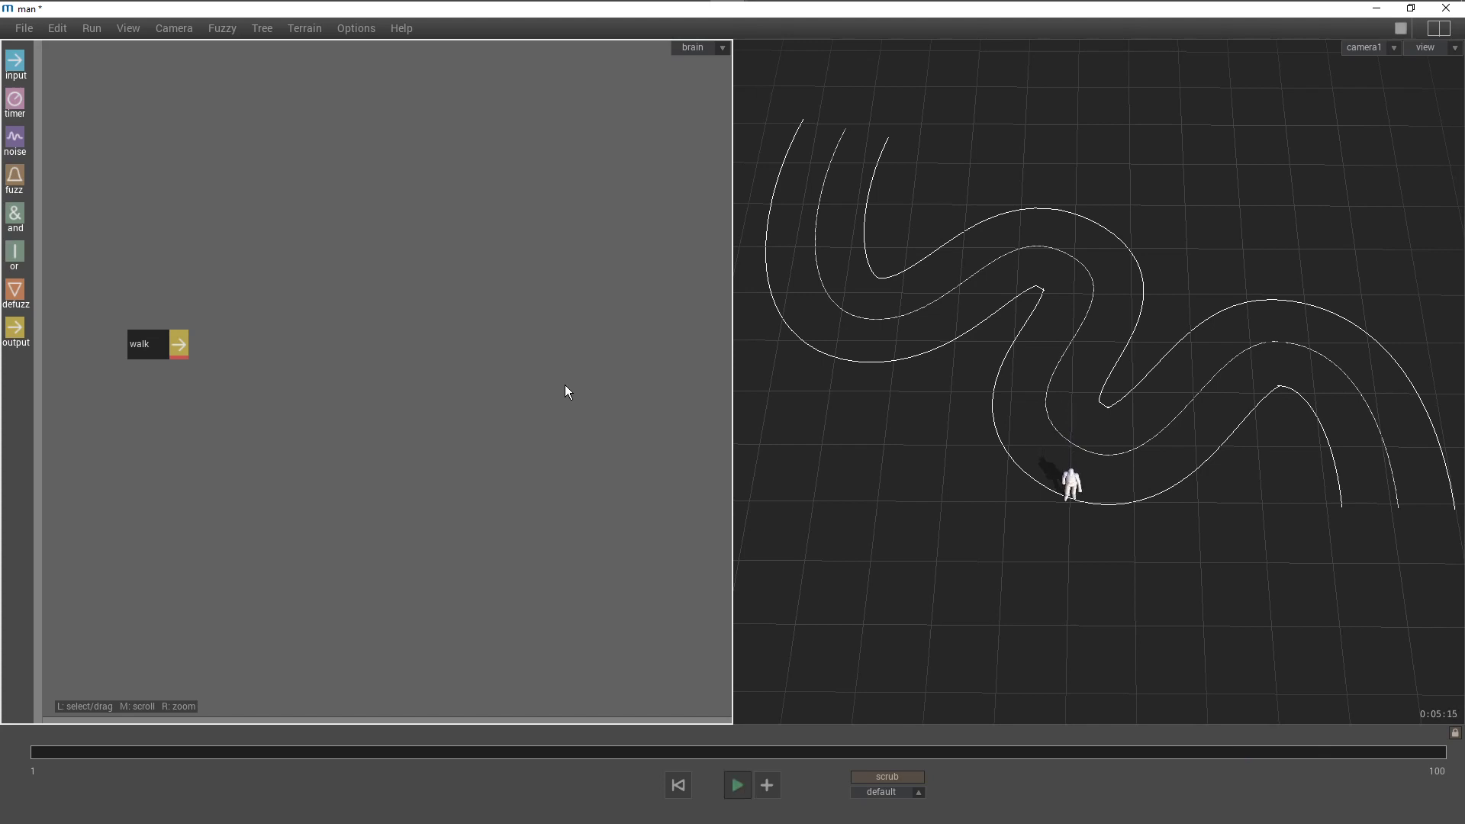
# Reset the simulation and add an input node above the walk output with lane.x as its source
pyautogui.hotkey('ctrl', 'r')
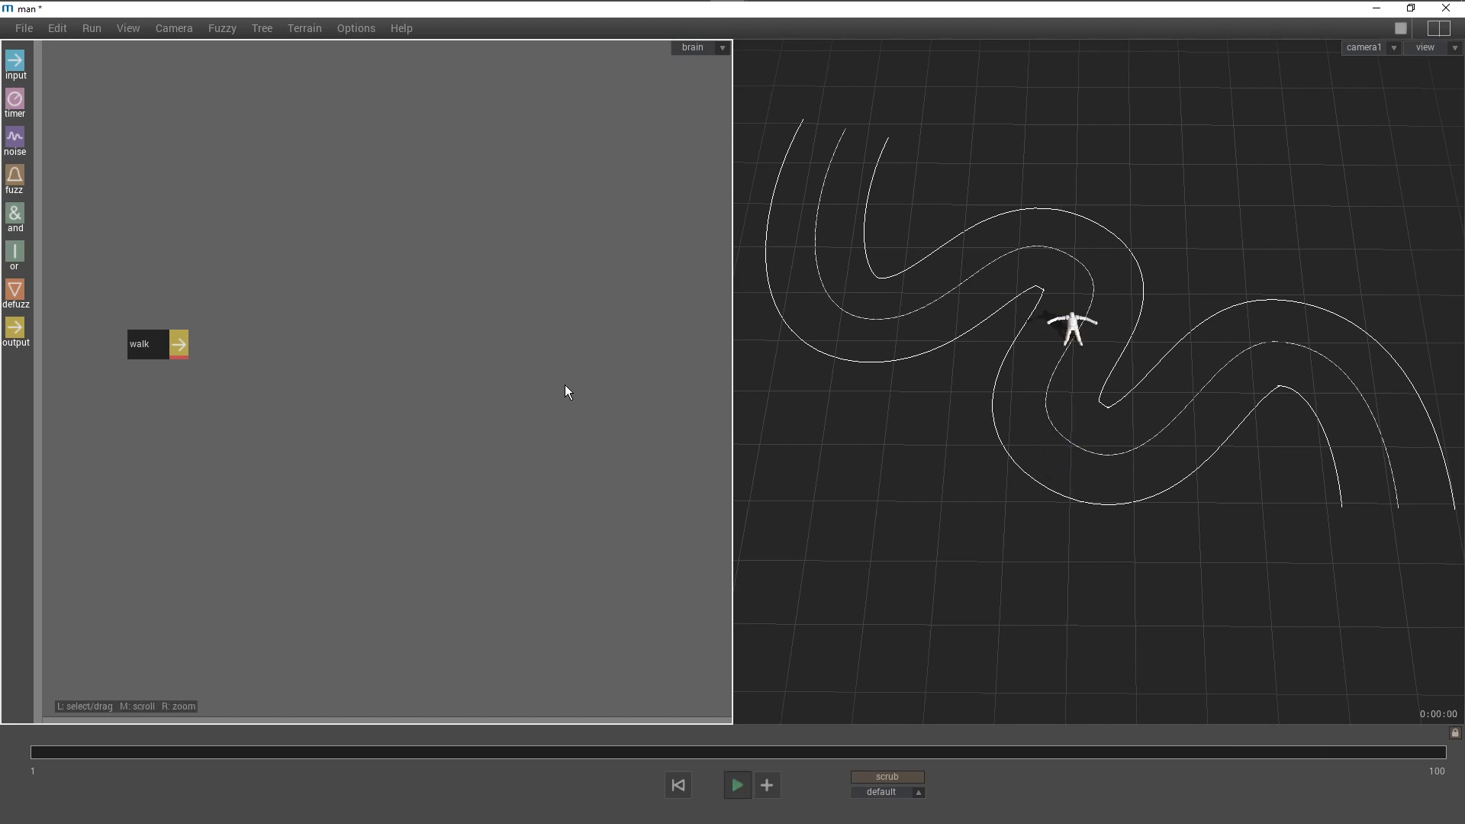
pyautogui.moveTo(15, 63); pyautogui.dragTo(205, 184)
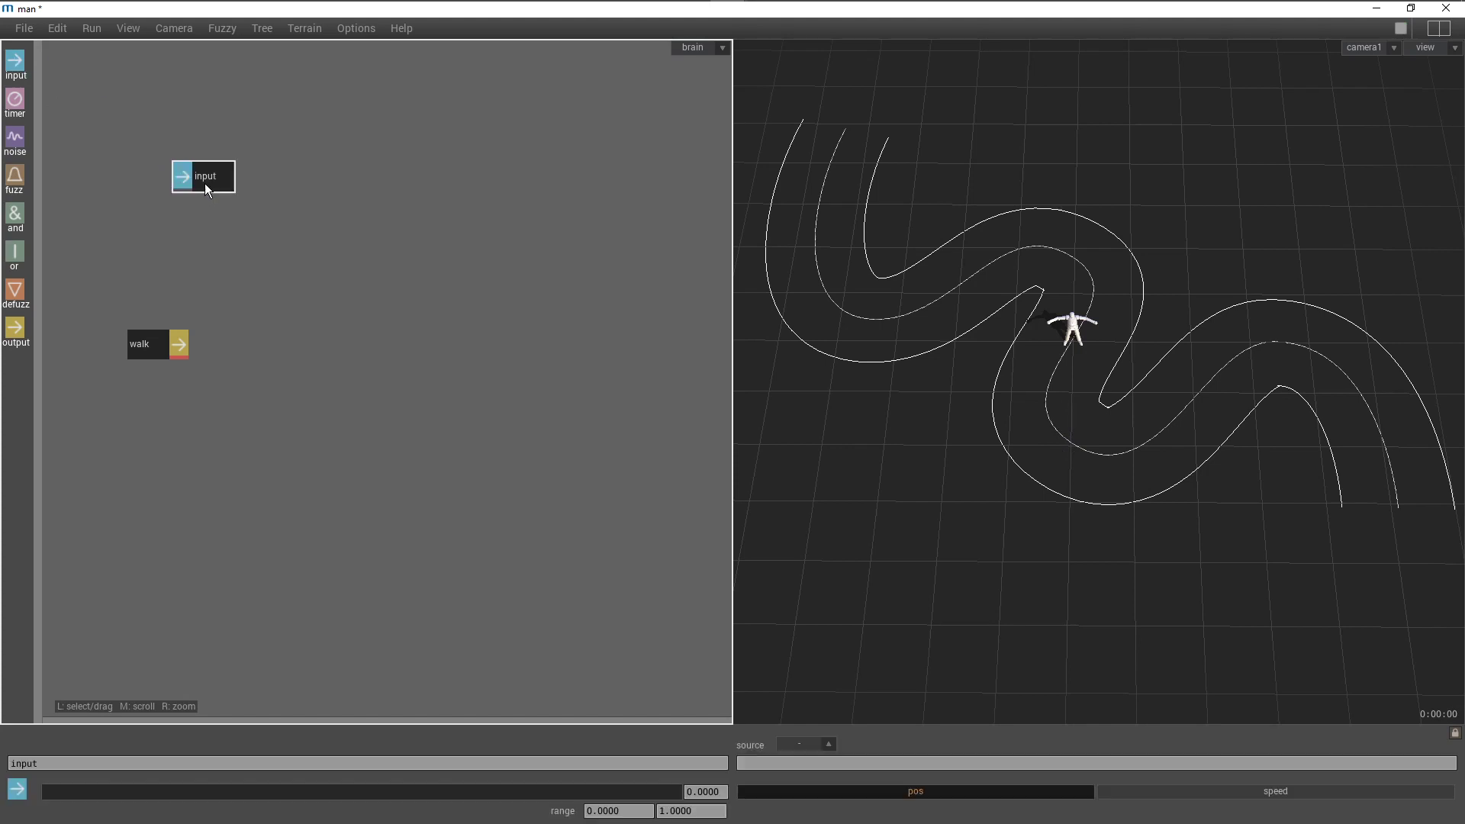
pyautogui.click(796, 763)
pyautogui.write('lane')
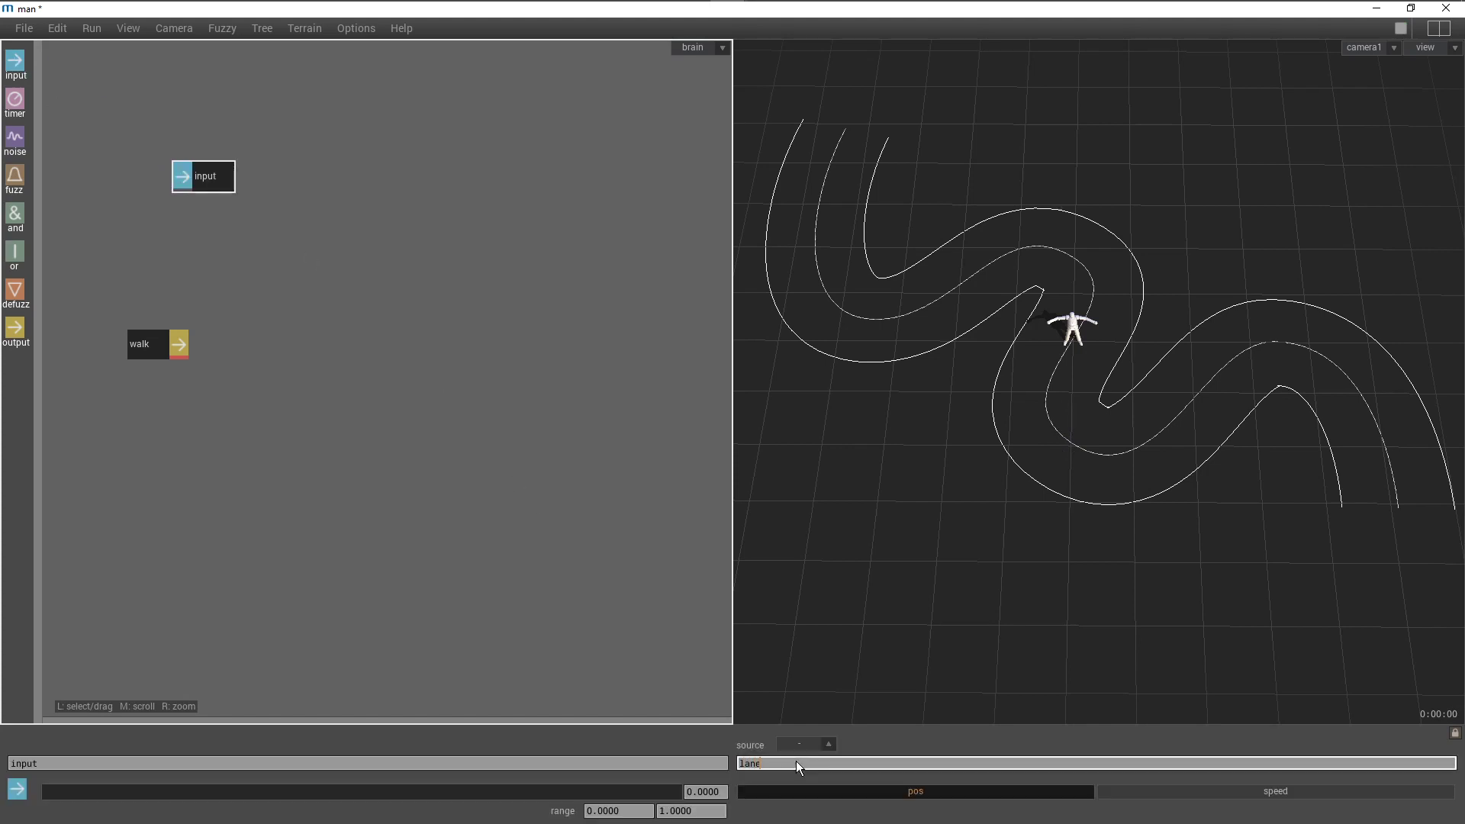
pyautogui.write('.x')
pyautogui.press('Return')
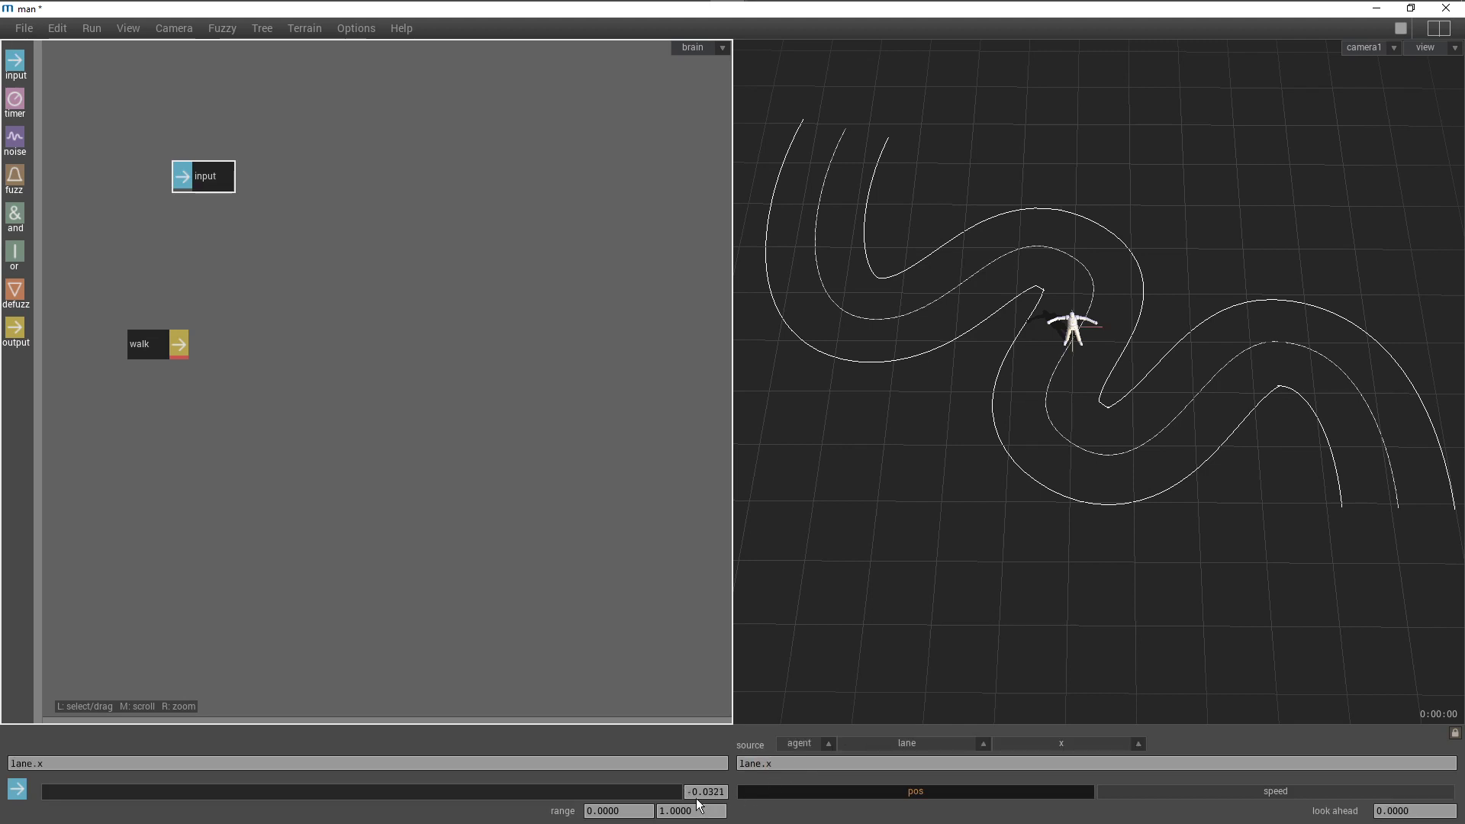
# Set the lane.x input's range minimum to -1 and run the simulation to test it
pyautogui.click(641, 809)
pyautogui.press('BackSpace')
pyautogui.press('BackSpace')
pyautogui.press('BackSpace')
pyautogui.press('BackSpace')
pyautogui.press('BackSpace')
pyautogui.press('Return')
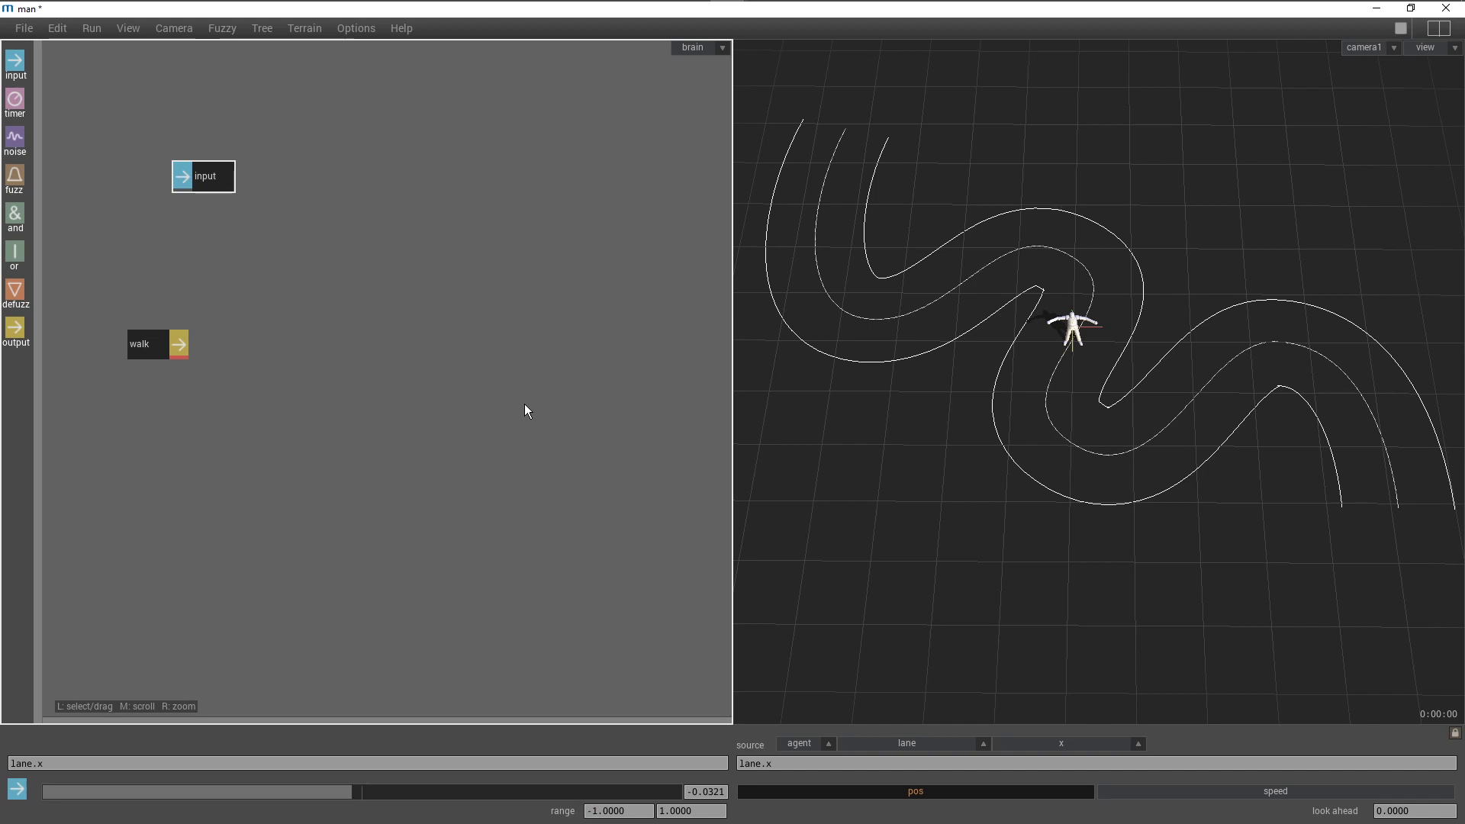
pyautogui.press('space')
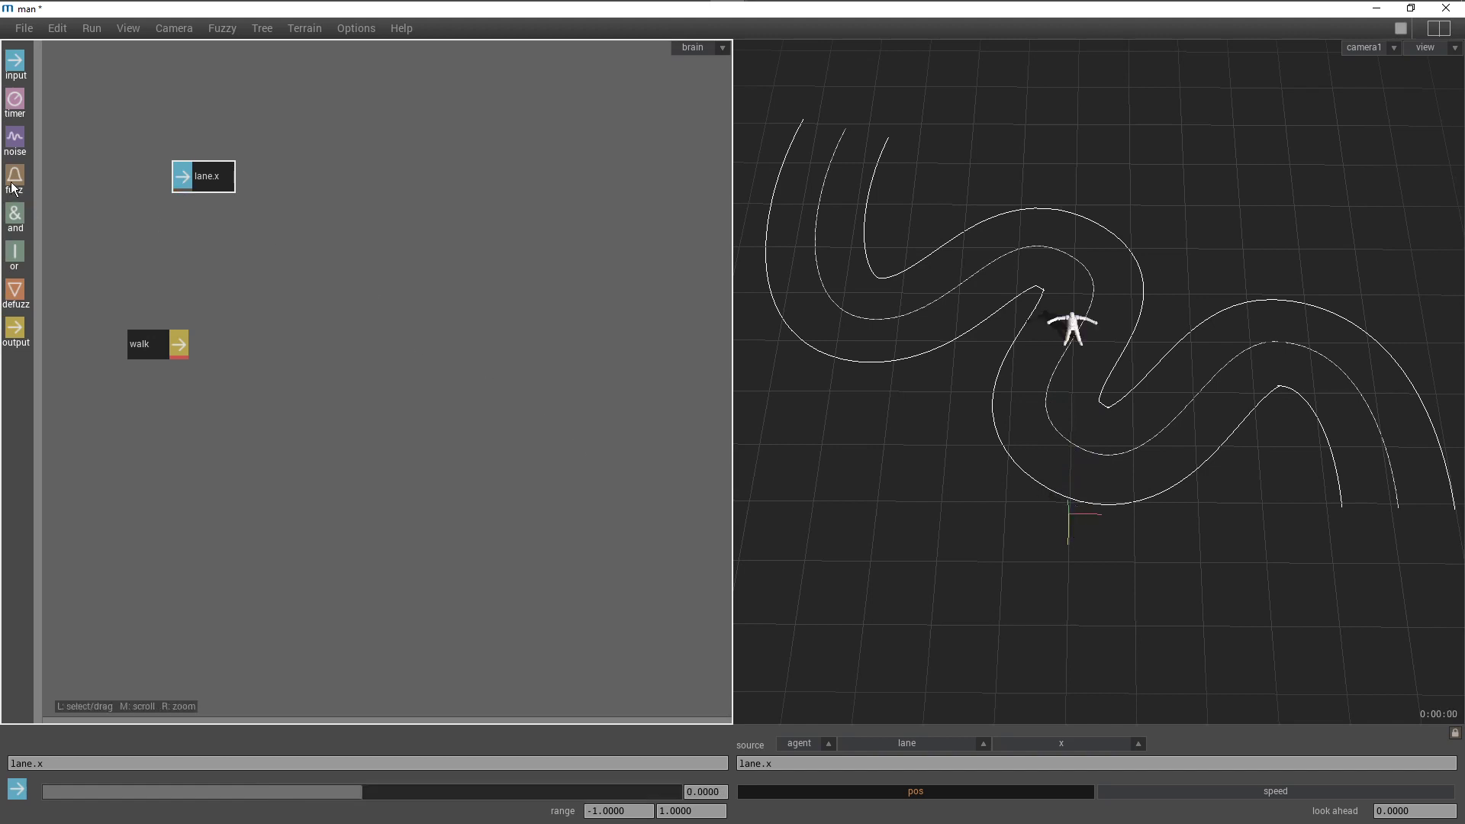
# Add a fuzz node beside the lane.x input and name it left
pyautogui.moveTo(13, 187); pyautogui.dragTo(297, 153)
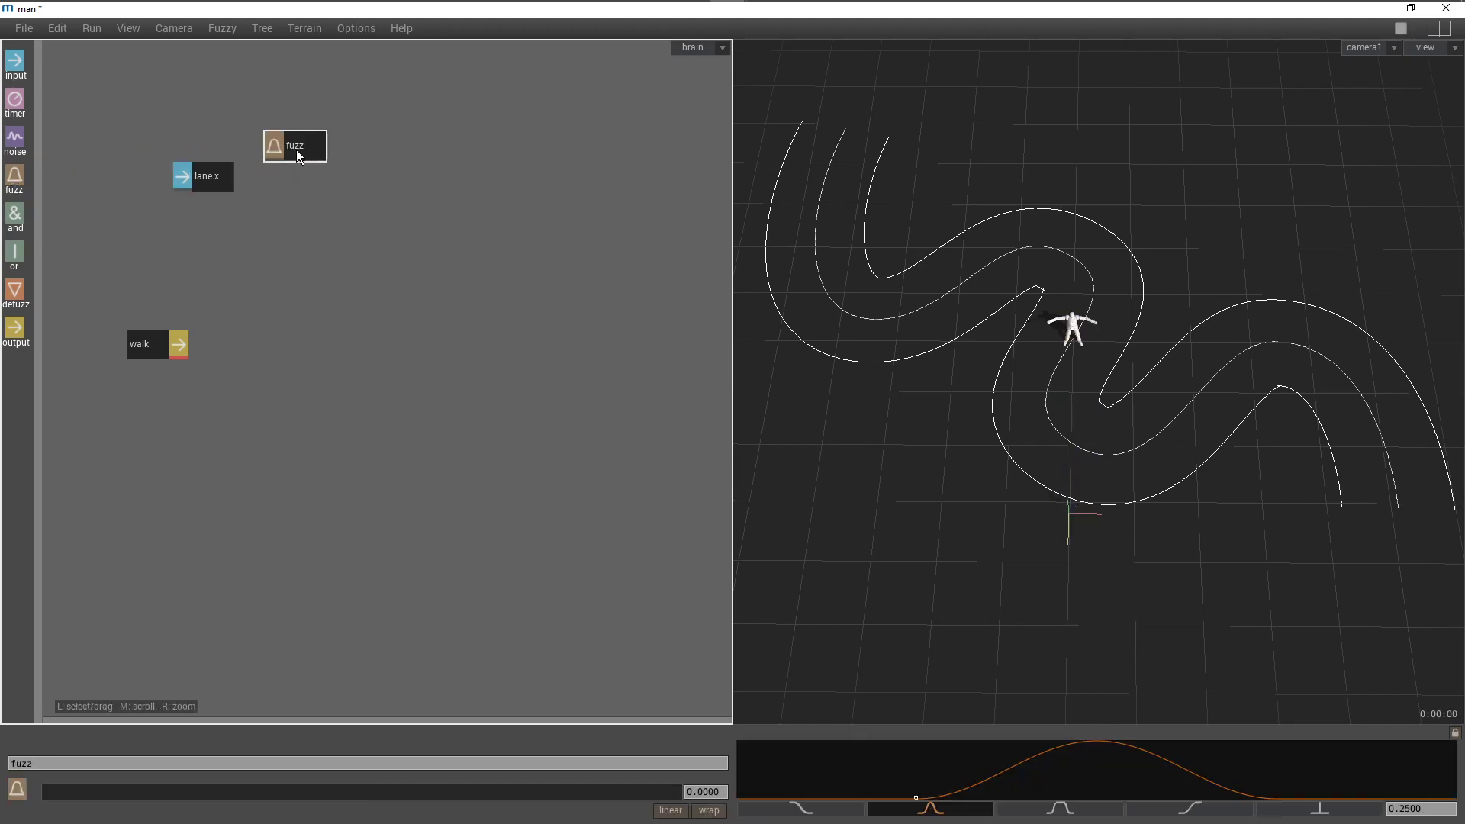
pyautogui.click(606, 758)
pyautogui.press('BackSpace')
pyautogui.press('BackSpace')
pyautogui.press('BackSpace')
pyautogui.write('left')
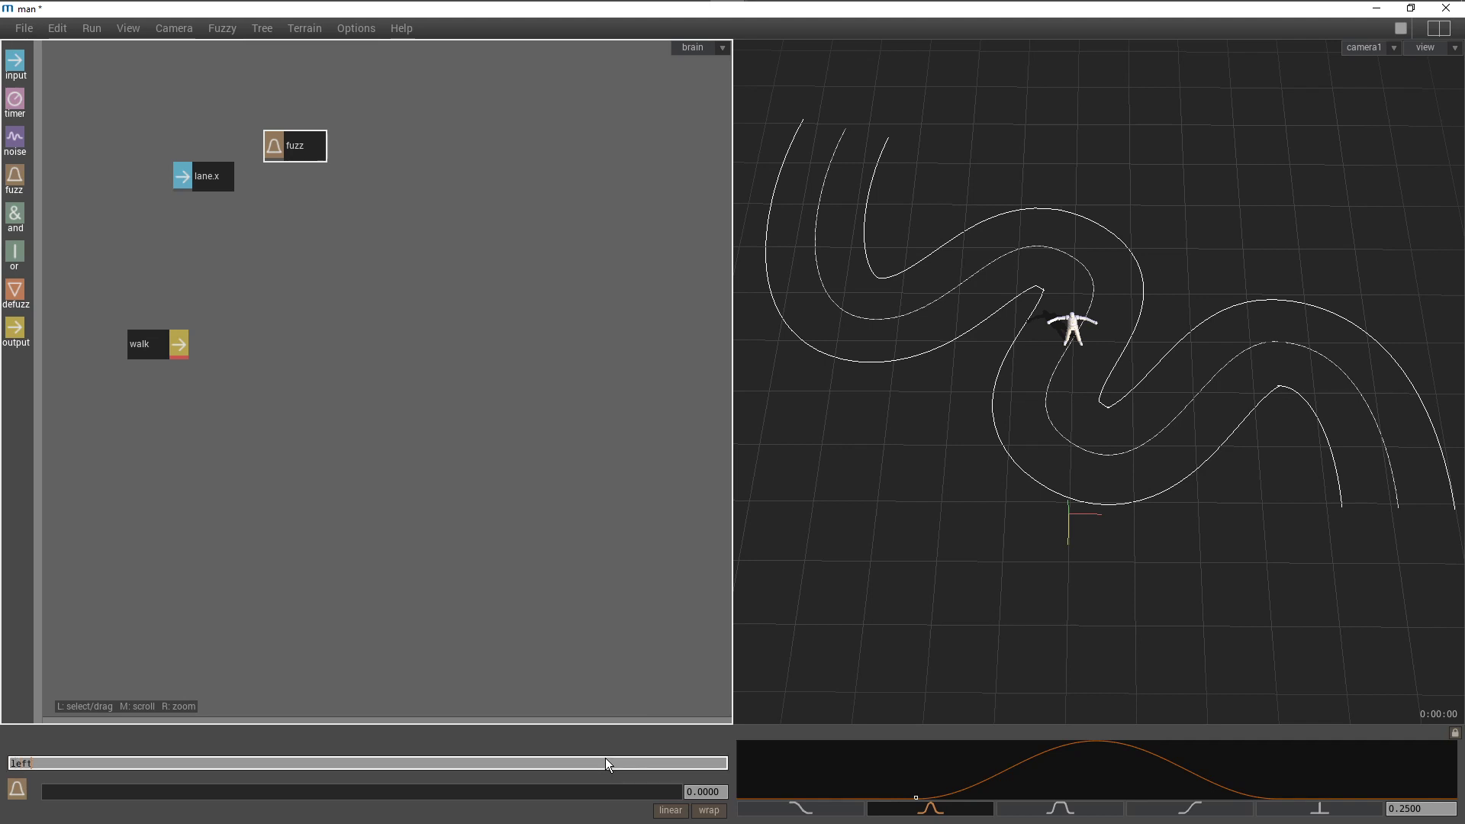
pyautogui.press('Return')
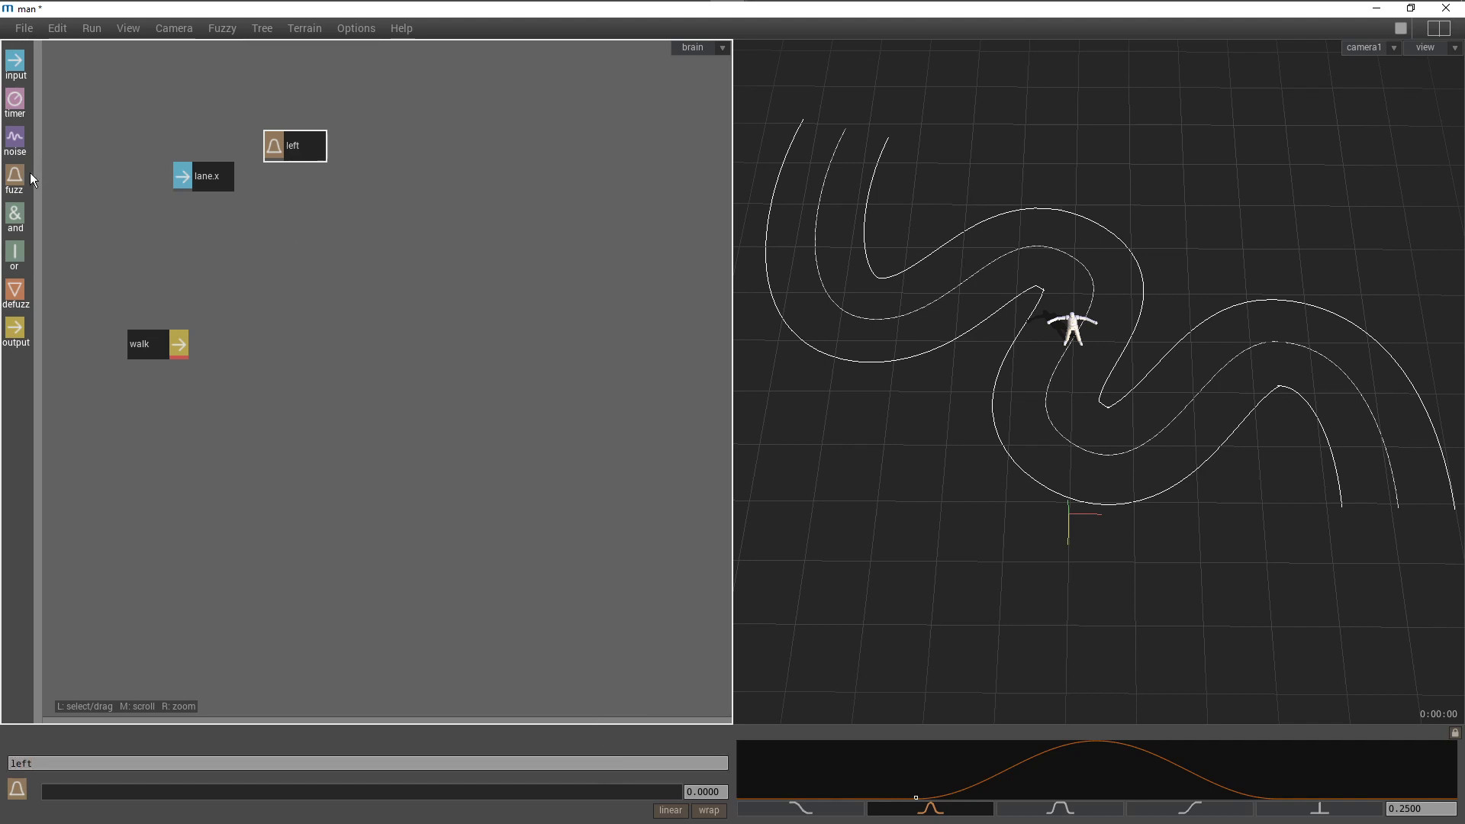
# Add a second fuzz node directly below the left node and name it centre
pyautogui.moveTo(14, 179); pyautogui.dragTo(293, 183)
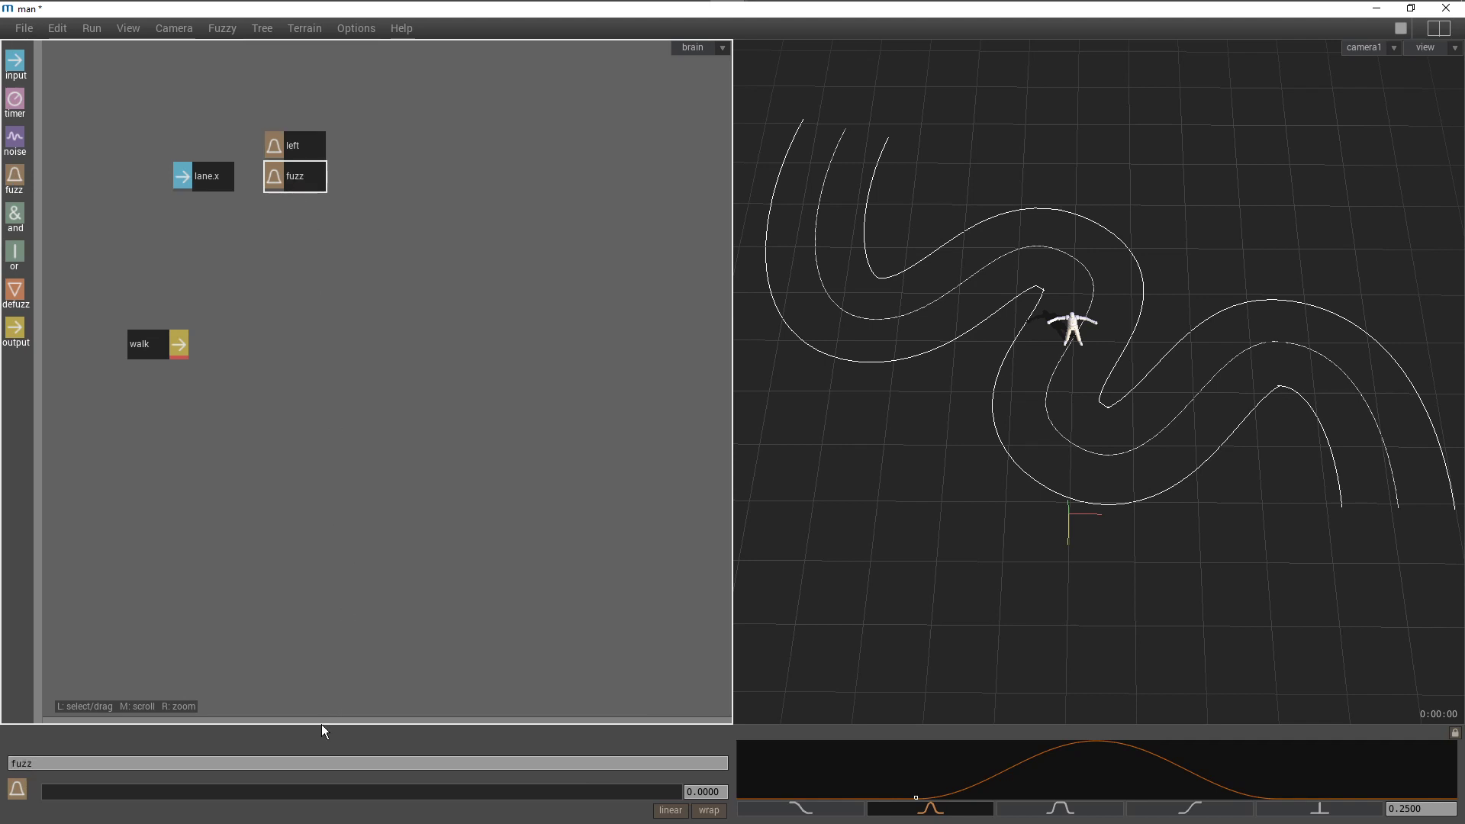
pyautogui.click(313, 763)
pyautogui.press('BackSpace')
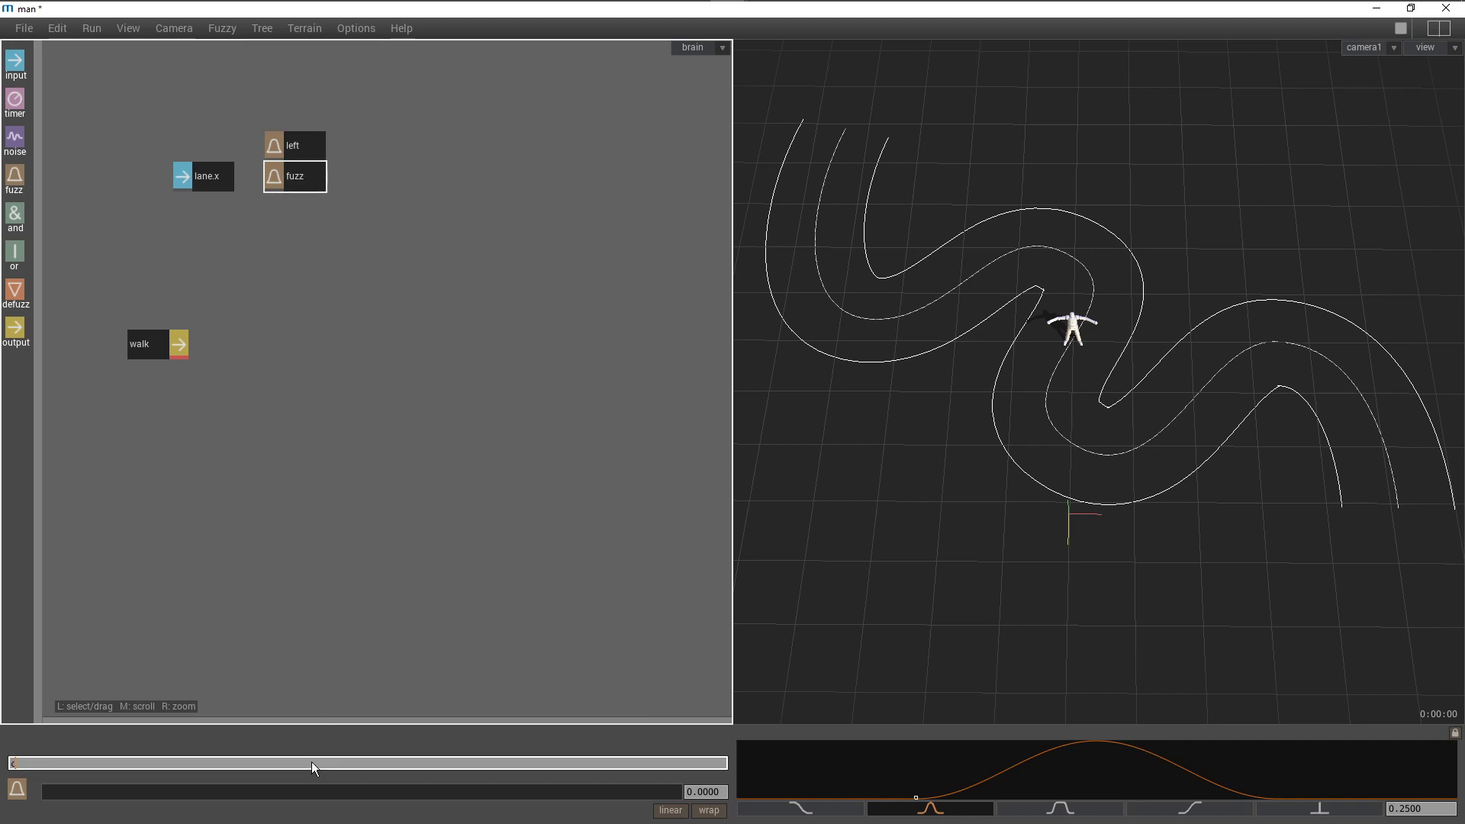
pyautogui.write('certre')
pyautogui.press('Return')
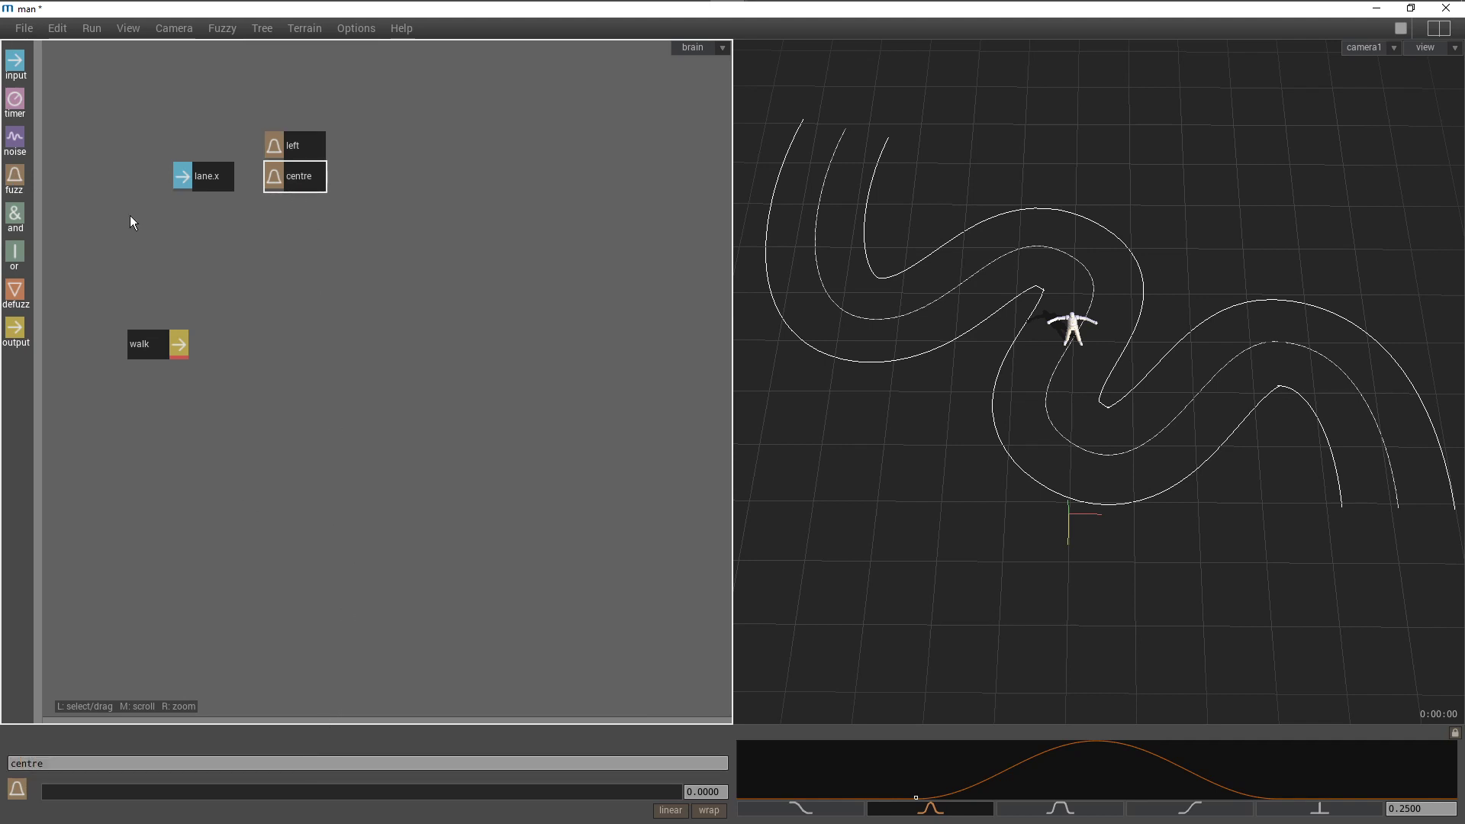
# Add a third fuzz node directly below the centre node and name it right
pyautogui.moveTo(15, 180); pyautogui.dragTo(296, 206)
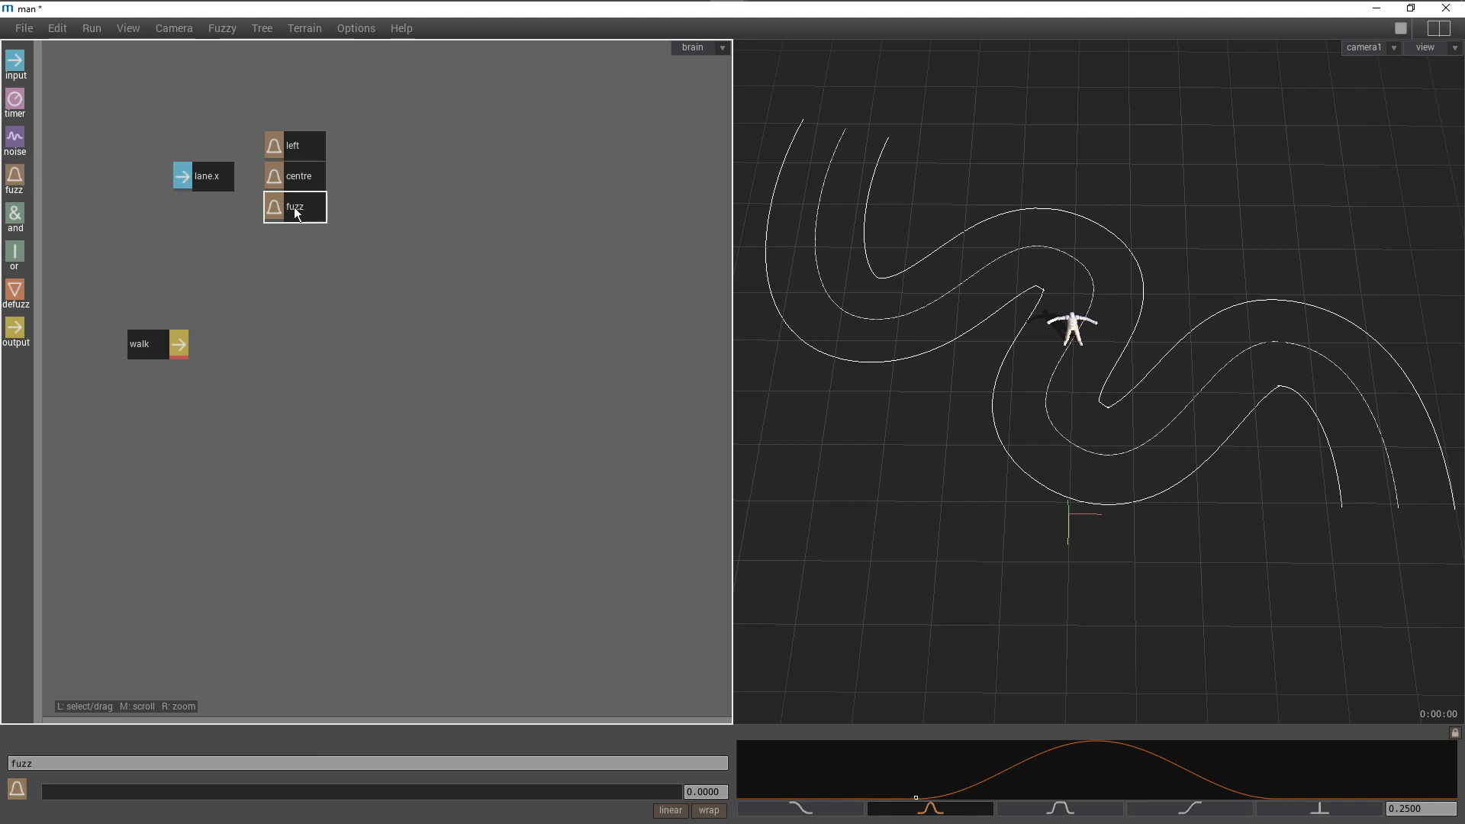
pyautogui.click(180, 763)
pyautogui.press('BackSpace')
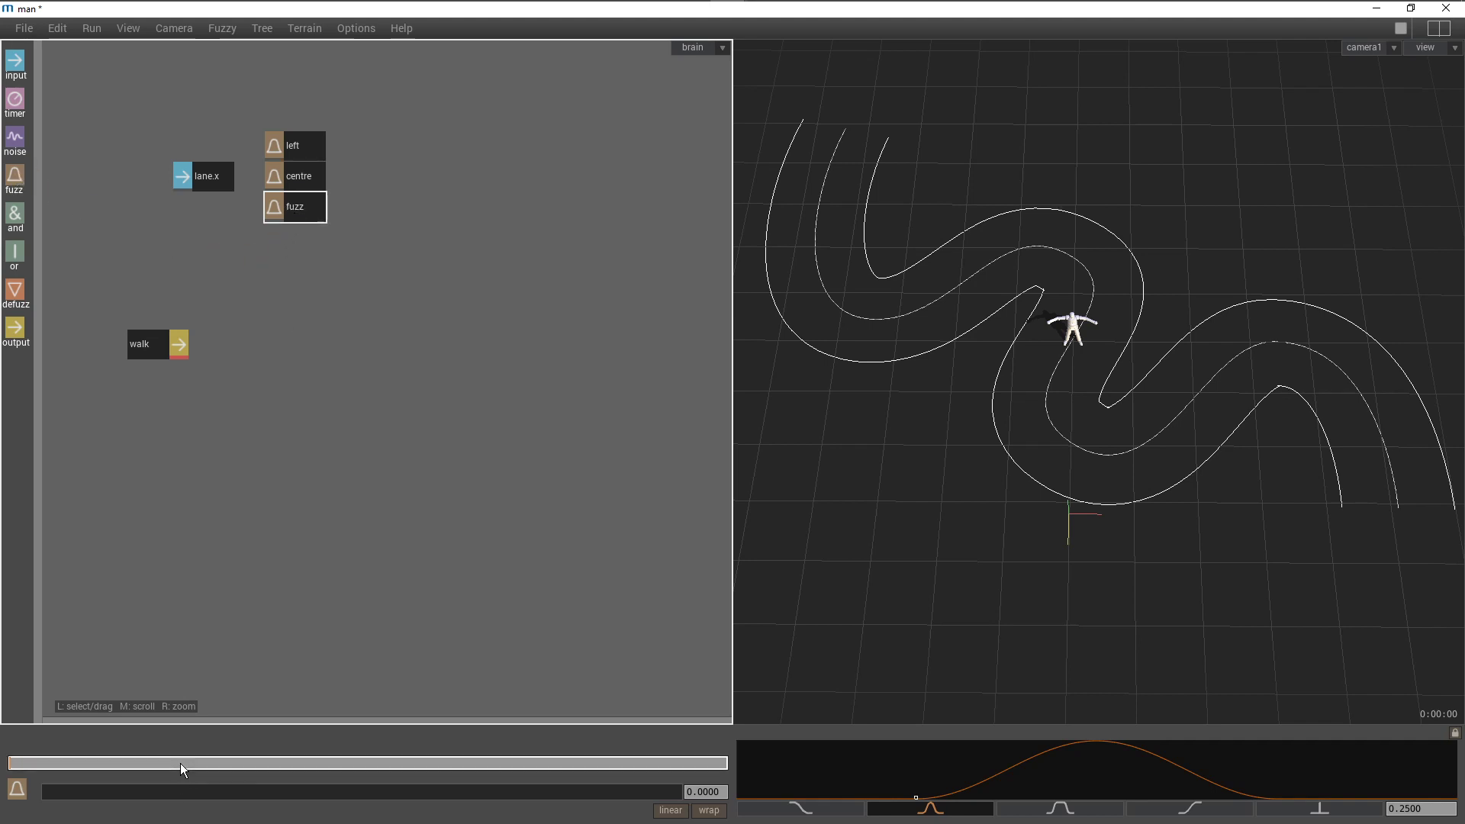
pyautogui.write('right')
pyautogui.press('Return')
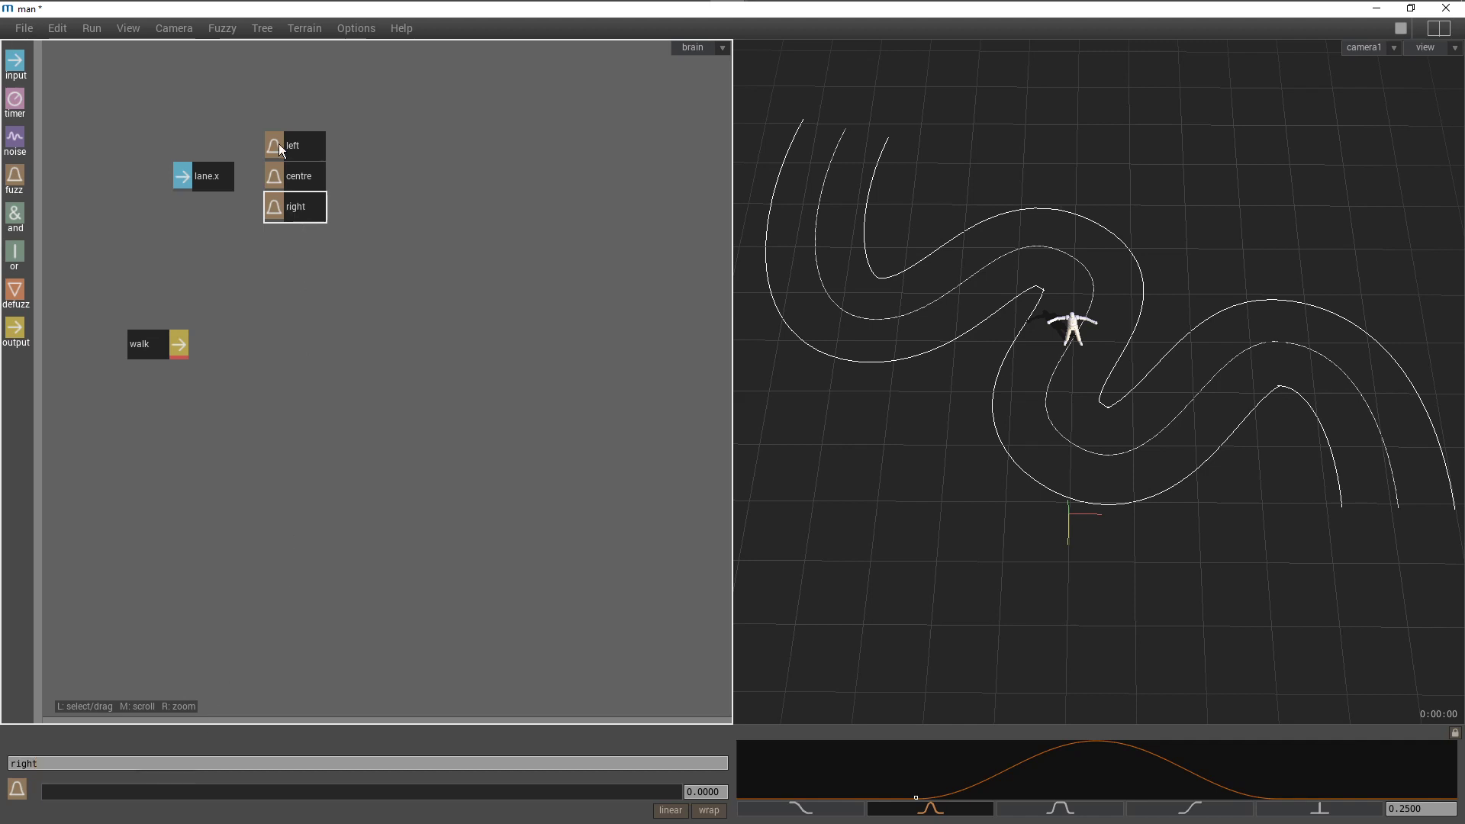
# Connect the lane.x input to the left, centre and right fuzz nodes
pyautogui.click(211, 183)
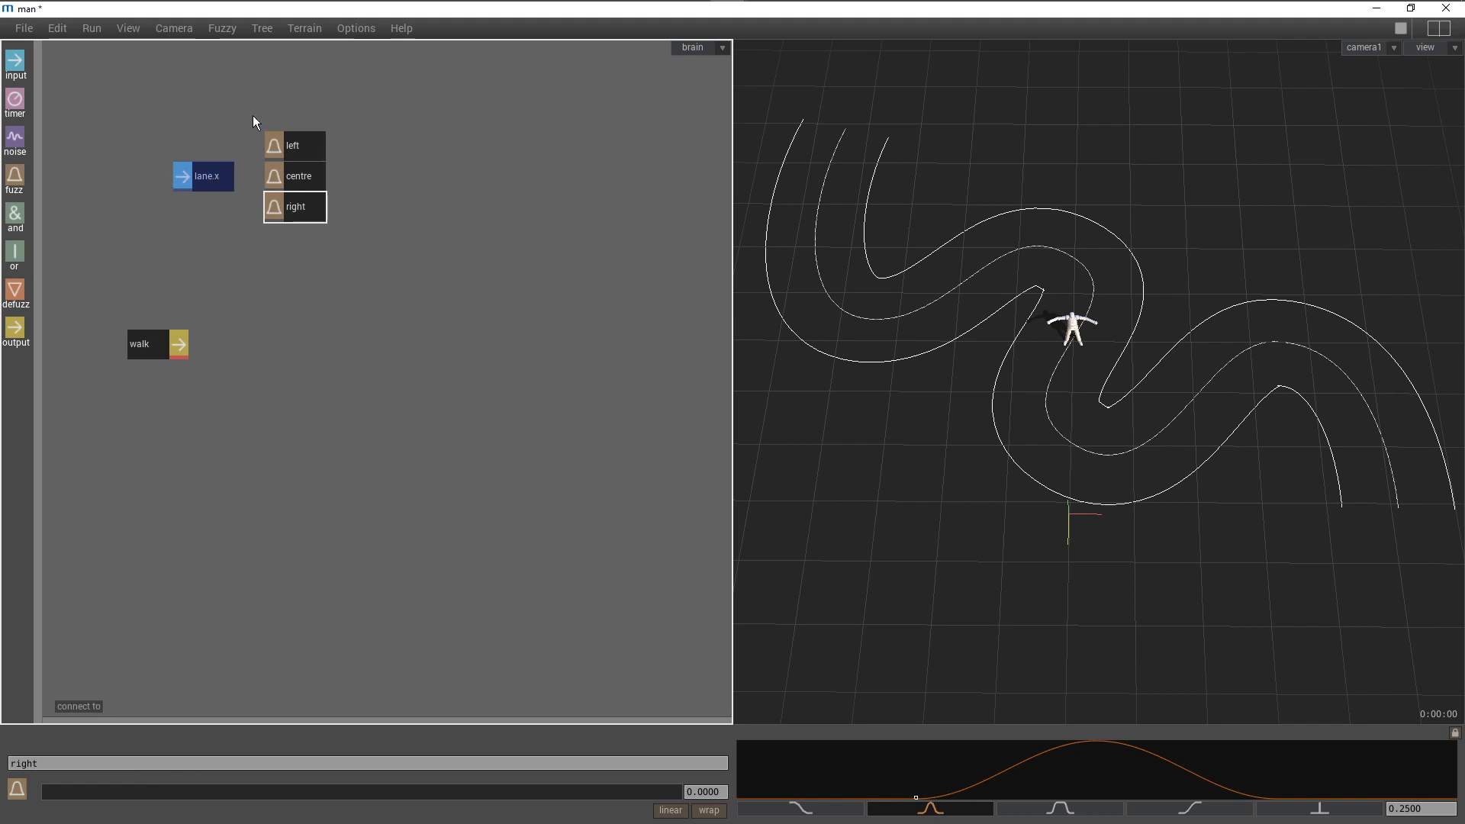
pyautogui.moveTo(253, 114); pyautogui.dragTo(313, 227)
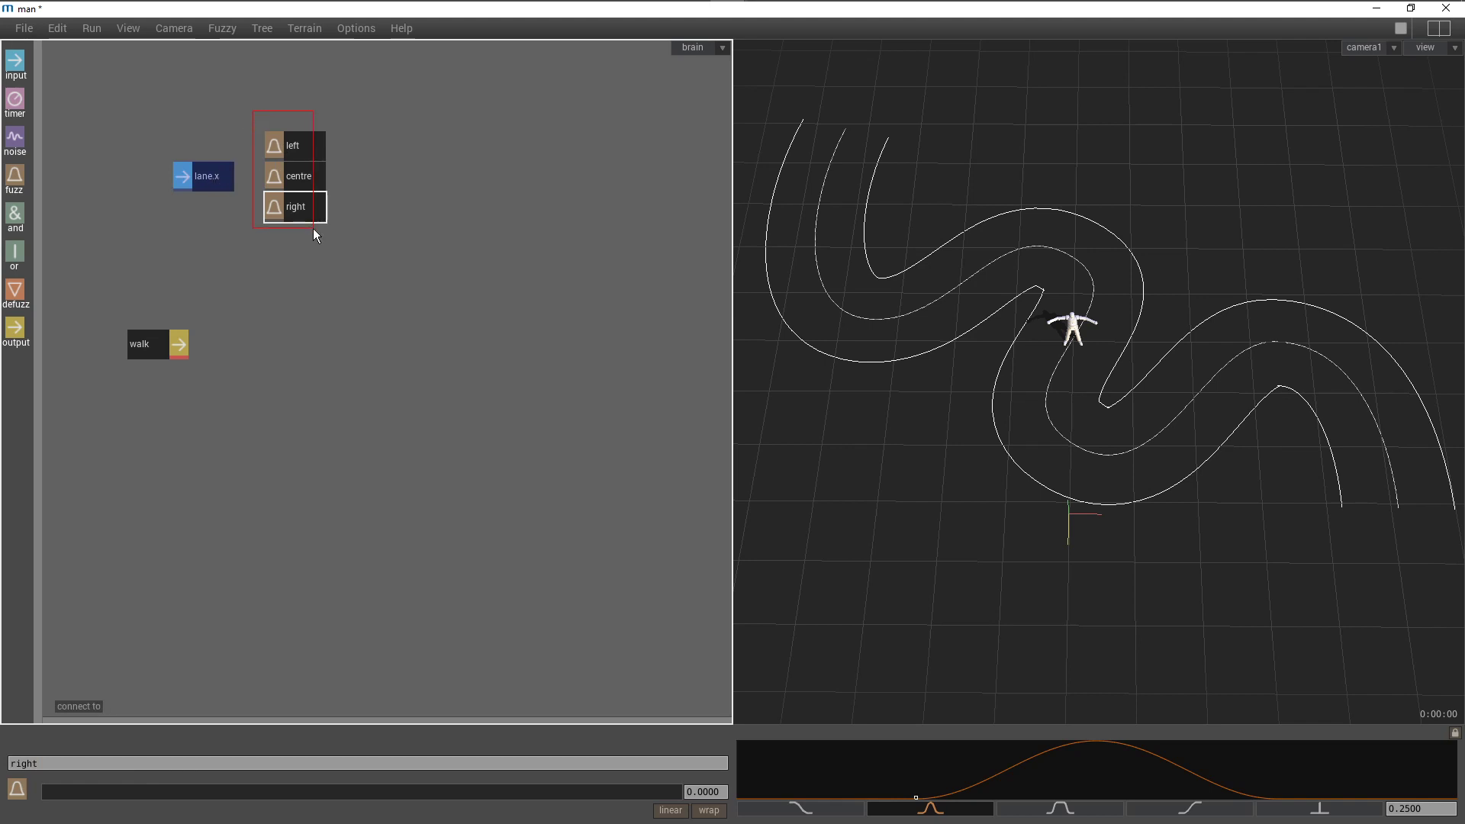
# Give the left node a falling membership curve from full at about -0.99 to zero at about 0
pyautogui.click(308, 148)
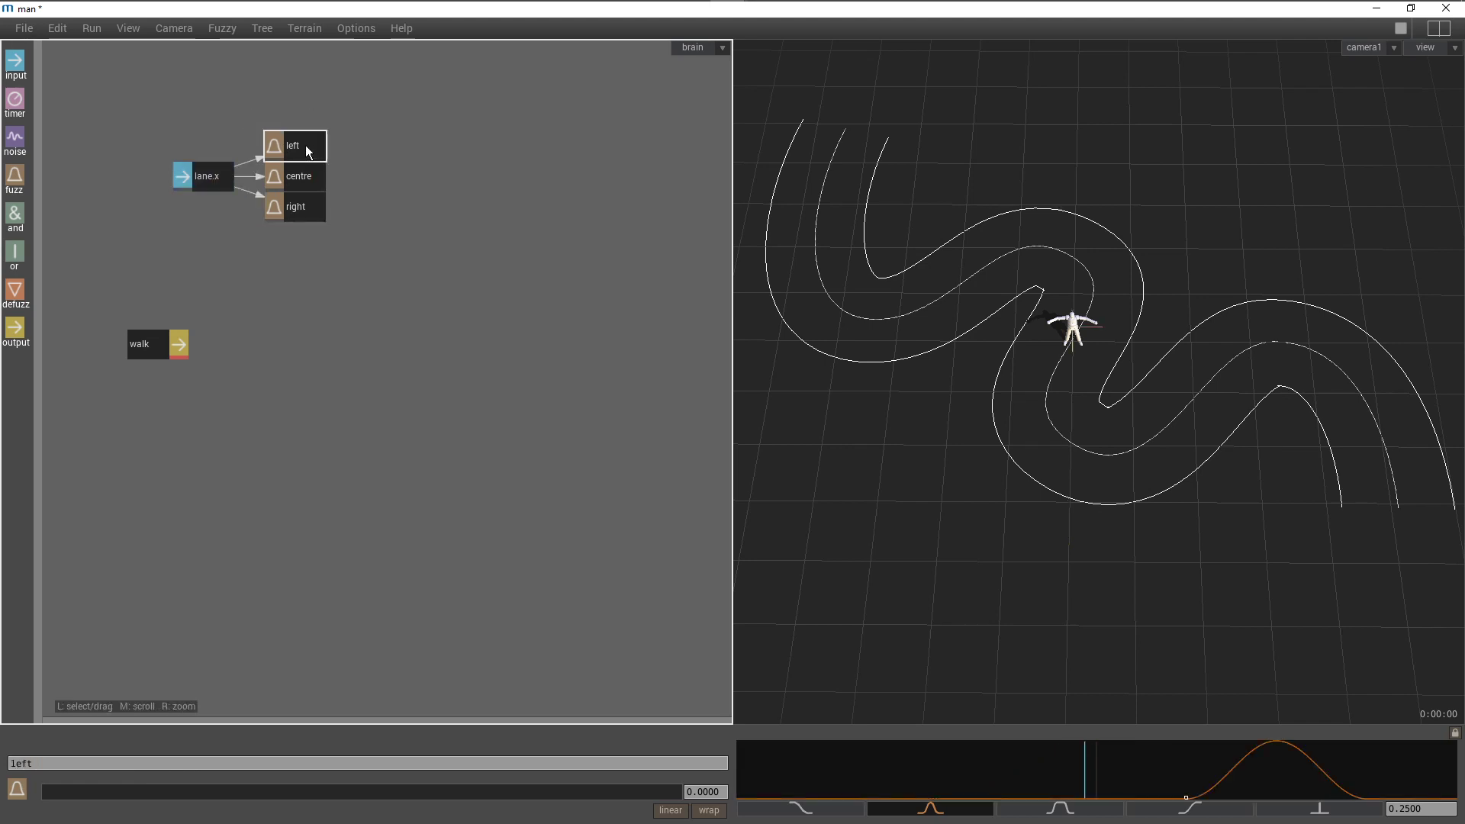
pyautogui.click(829, 809)
pyautogui.moveTo(1033, 767); pyautogui.dragTo(588, 772)
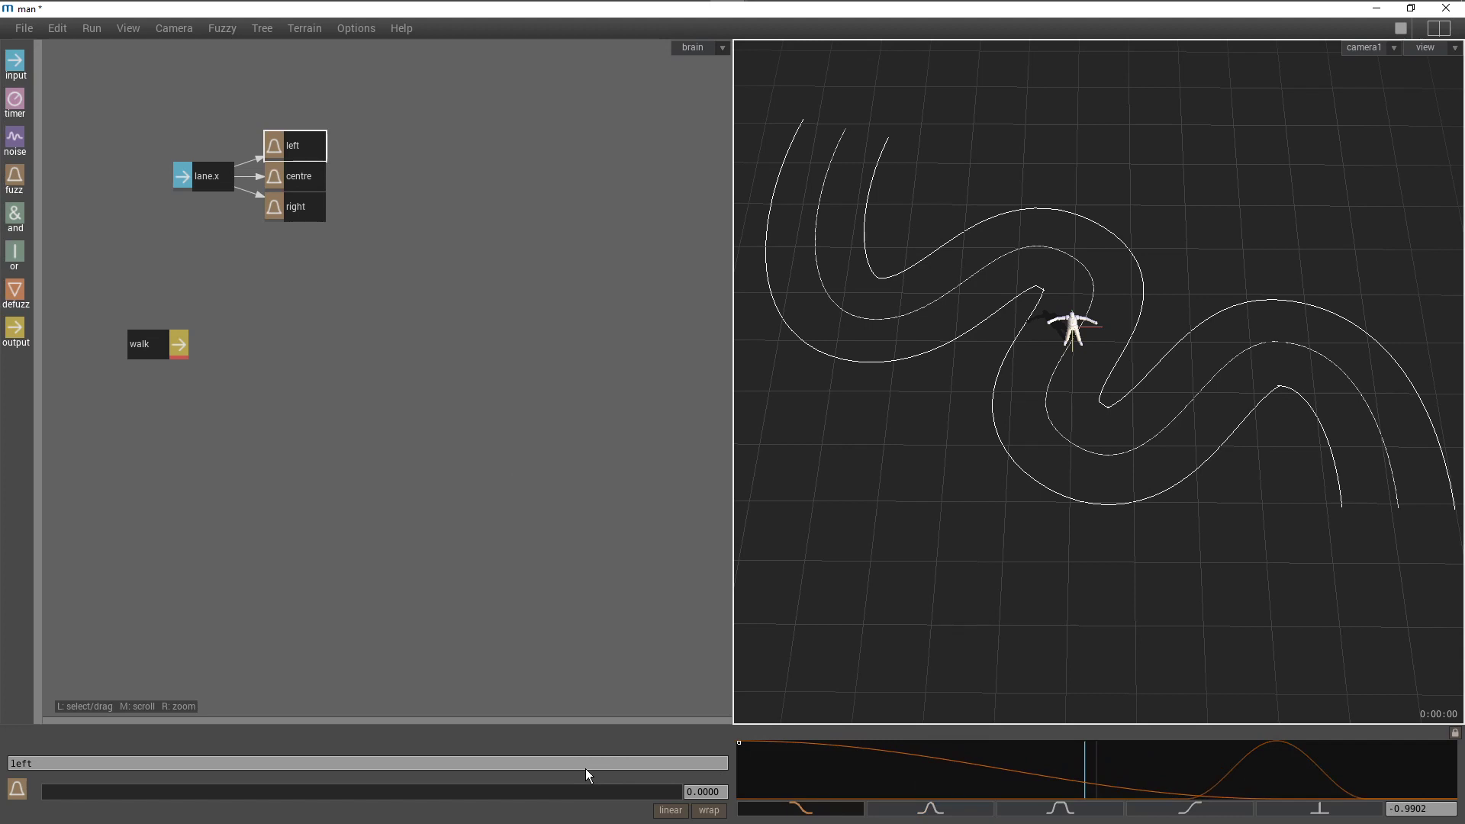
pyautogui.moveTo(1179, 795); pyautogui.dragTo(1071, 798)
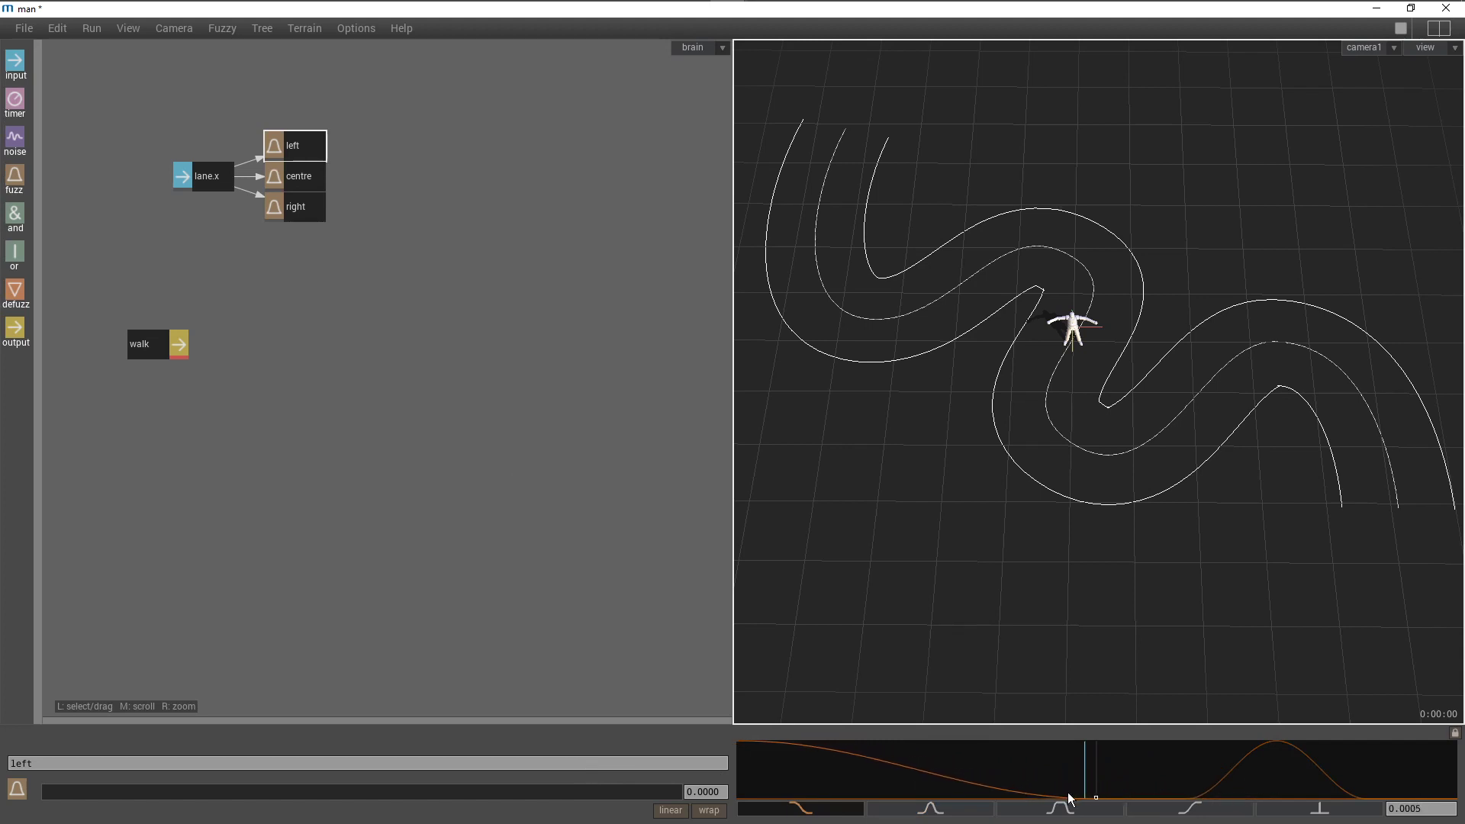
# Reshape the centre node's bell curve to start at about -1, peak at about 0 and end at about 1
pyautogui.click(292, 171)
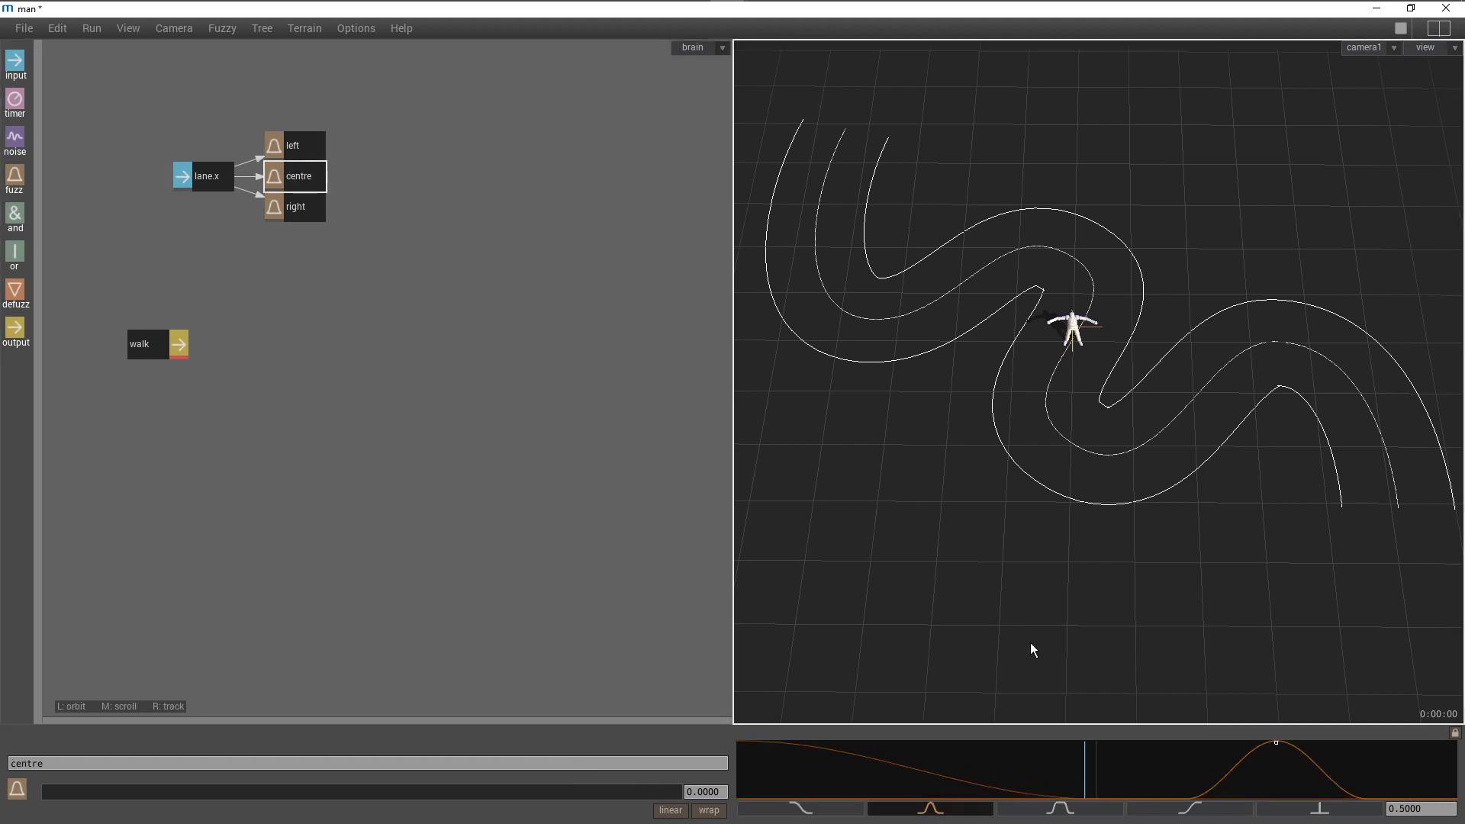
pyautogui.moveTo(1206, 792)
pyautogui.mouseDown()
pyautogui.moveTo(870, 781)
pyautogui.moveTo(712, 750)
pyautogui.mouseUp()
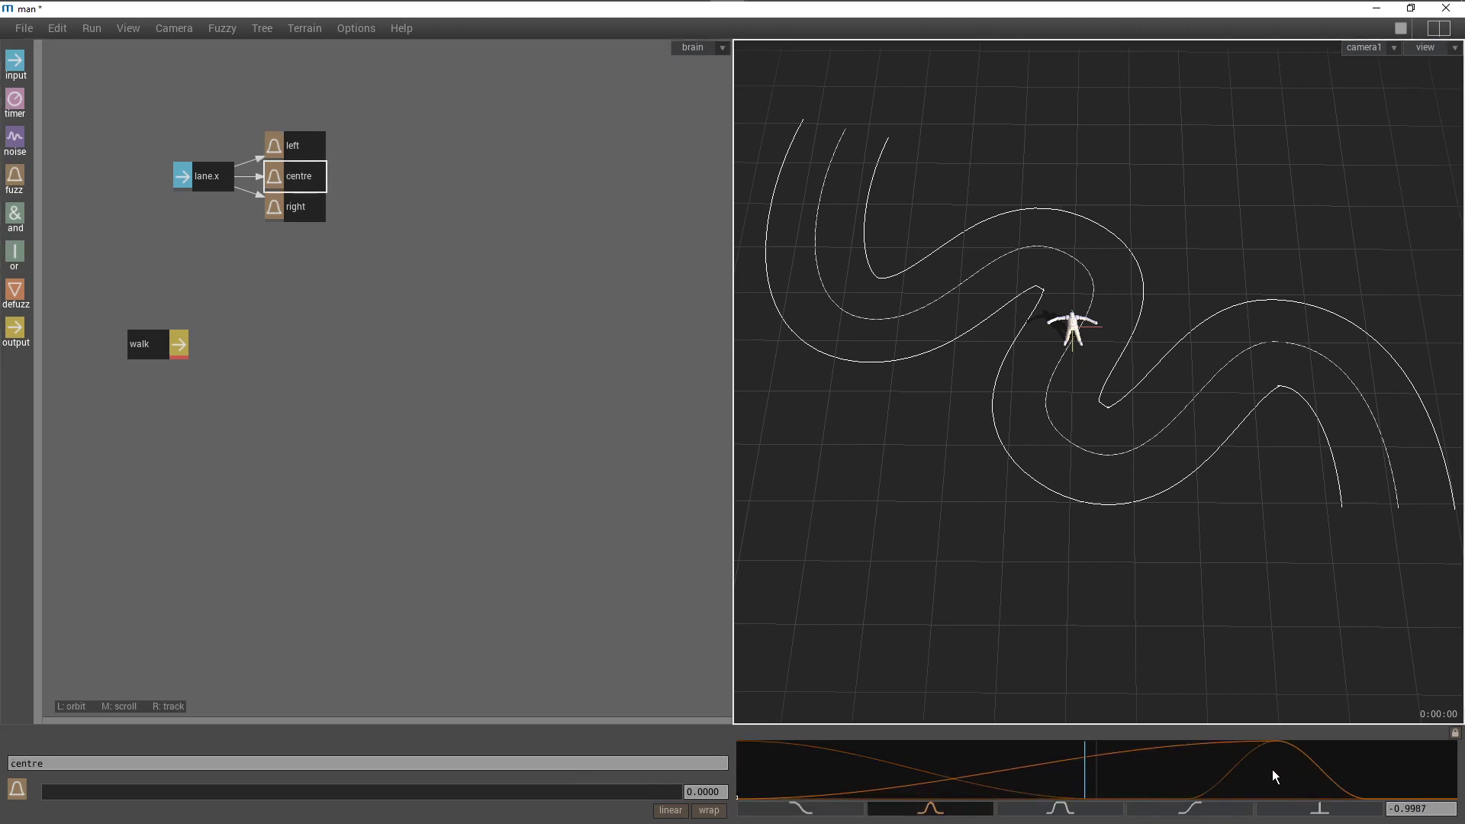
pyautogui.moveTo(1271, 776); pyautogui.dragTo(1088, 774)
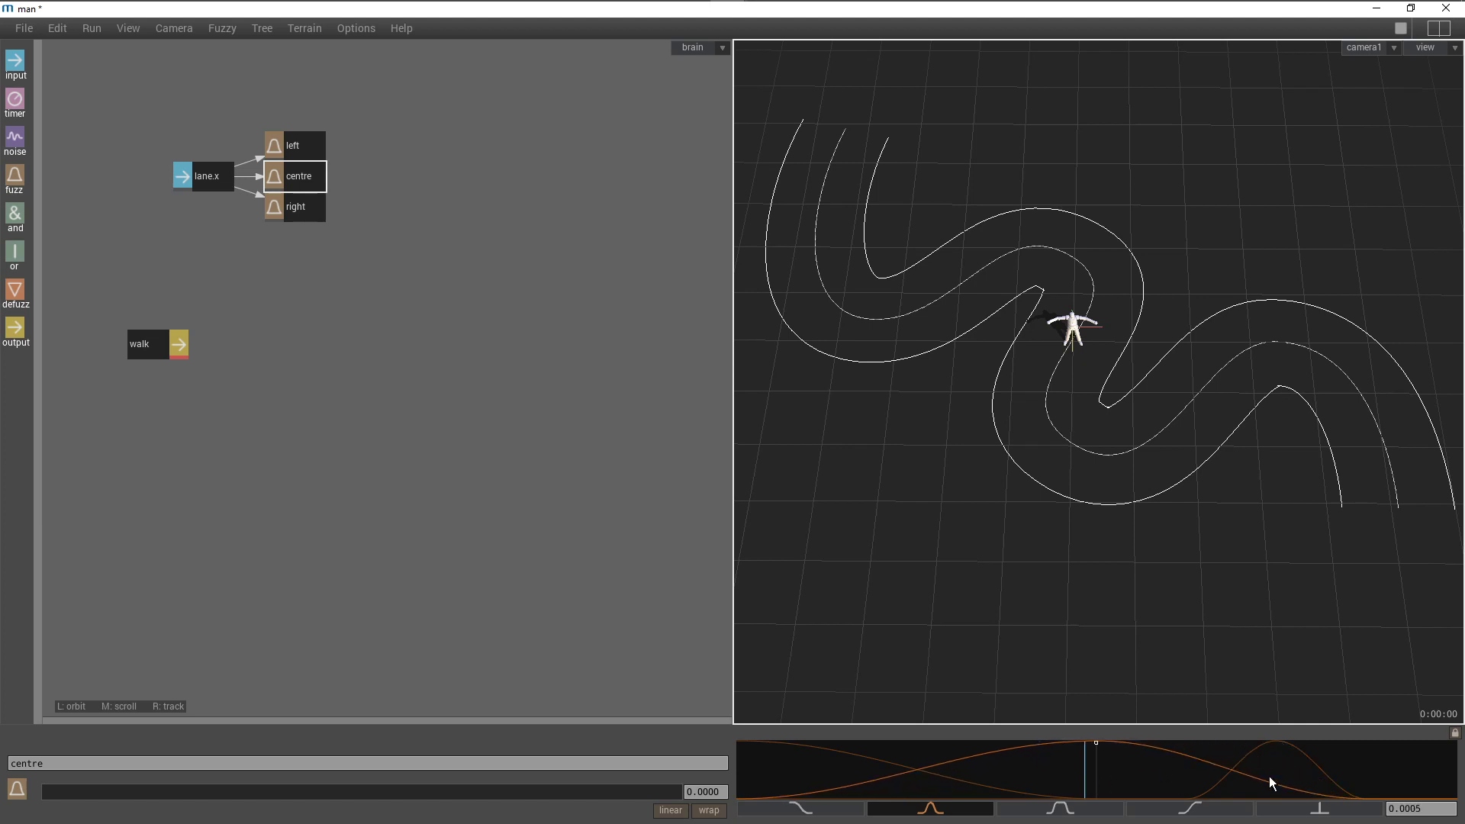
pyautogui.moveTo(1269, 776); pyautogui.dragTo(1391, 758)
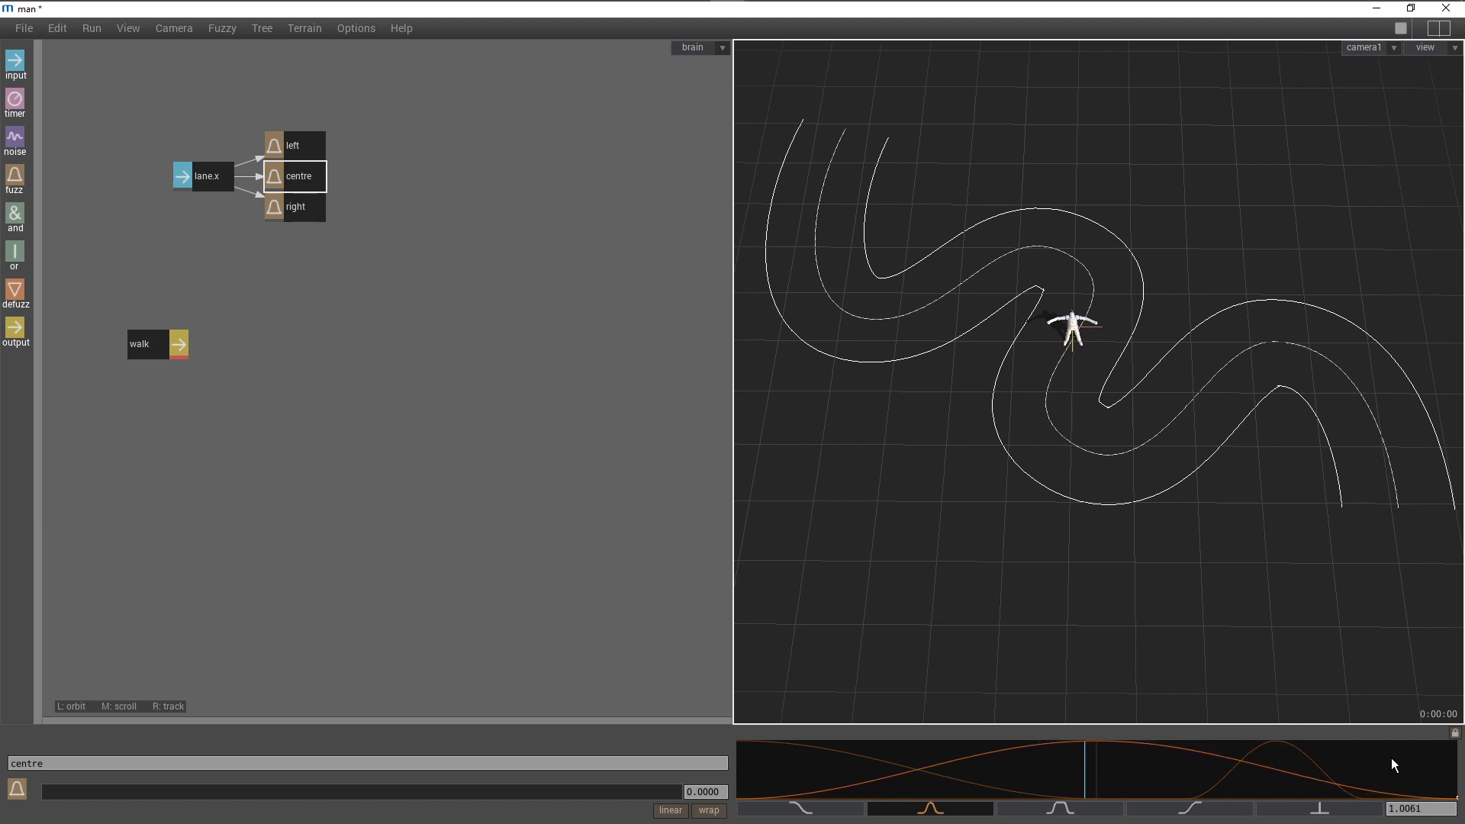
# Give the right node a rising membership curve from zero at about 0 to full at about 0.99
pyautogui.click(296, 207)
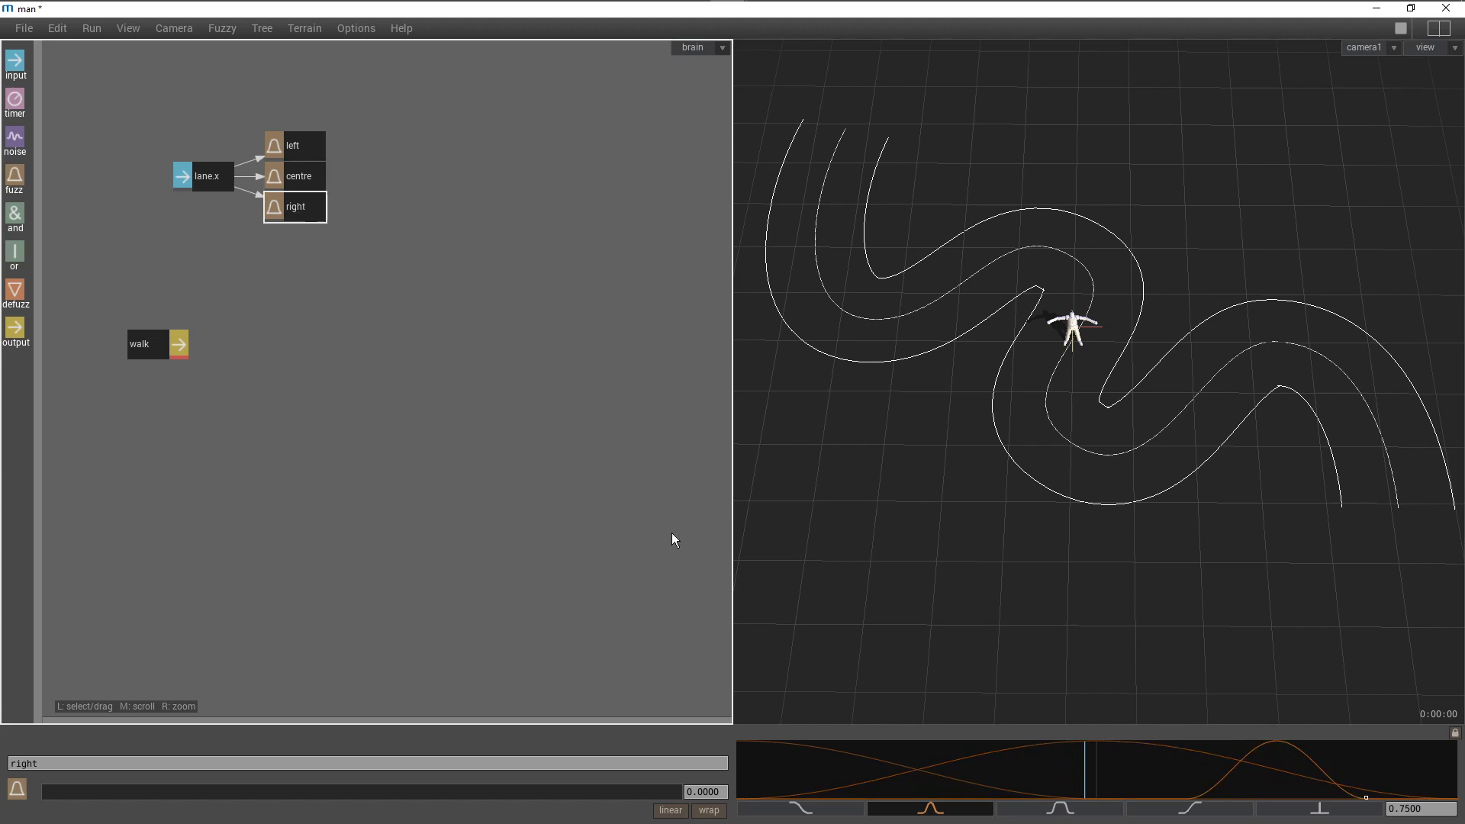
pyautogui.click(1179, 817)
pyautogui.moveTo(1167, 766); pyautogui.dragTo(1075, 767)
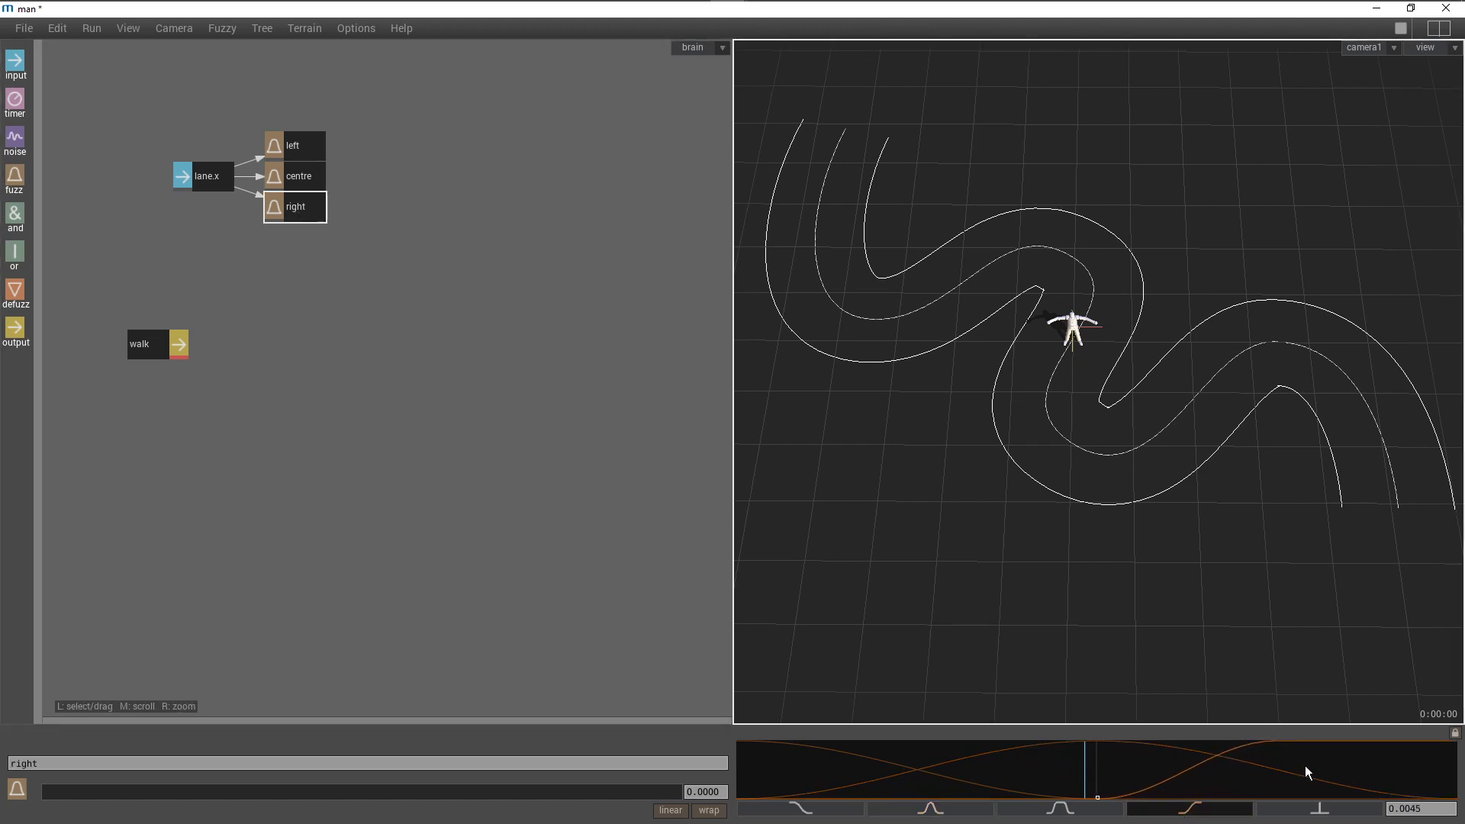
pyautogui.moveTo(1328, 766); pyautogui.dragTo(1450, 756)
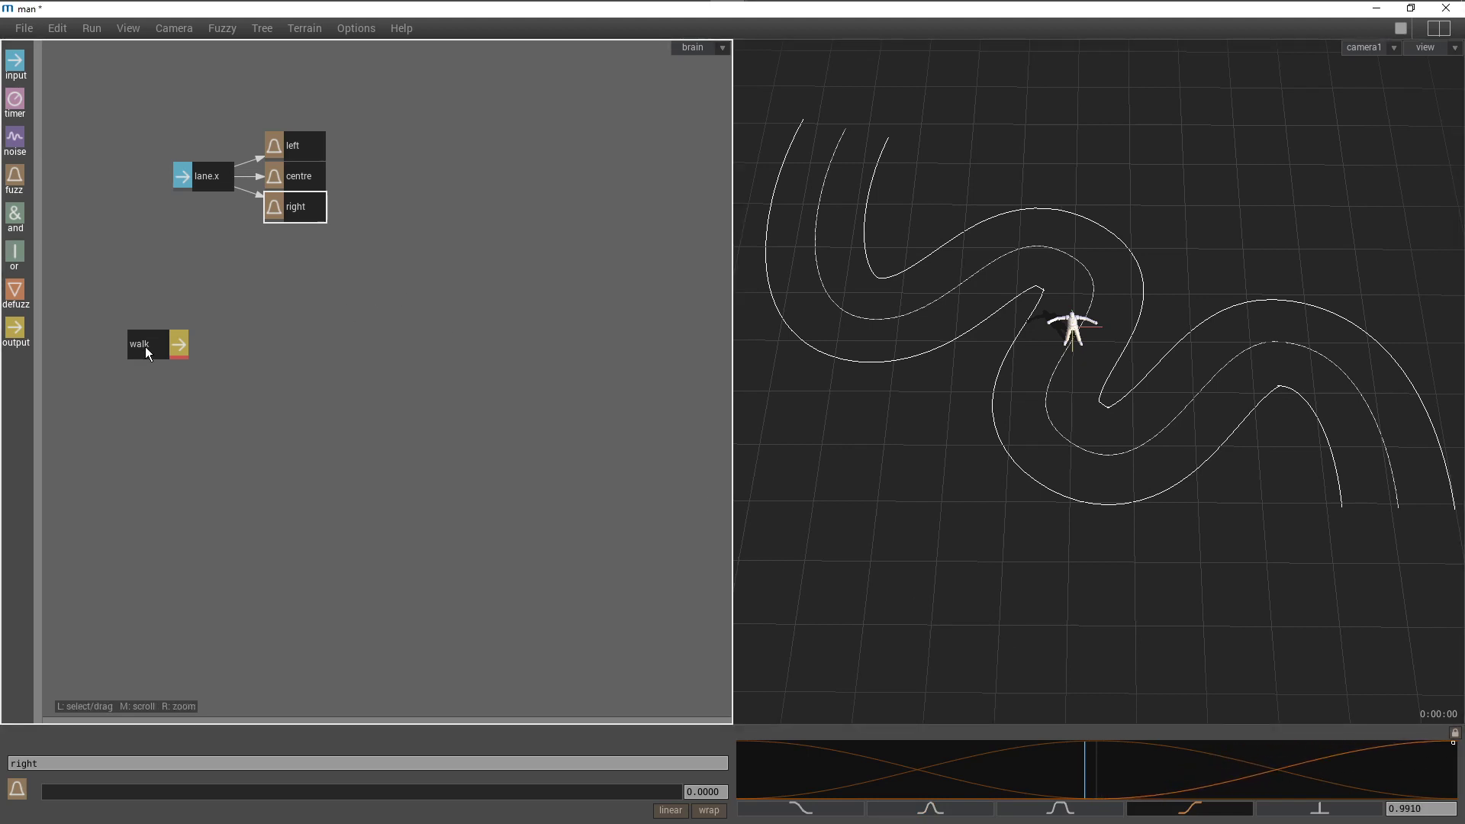
# Add an output node across from the fuzz nodes and assign it the action channel [ry] with offset
pyautogui.moveTo(15, 330); pyautogui.dragTo(459, 209)
pyautogui.moveTo(520, 169); pyautogui.dragTo(537, 181)
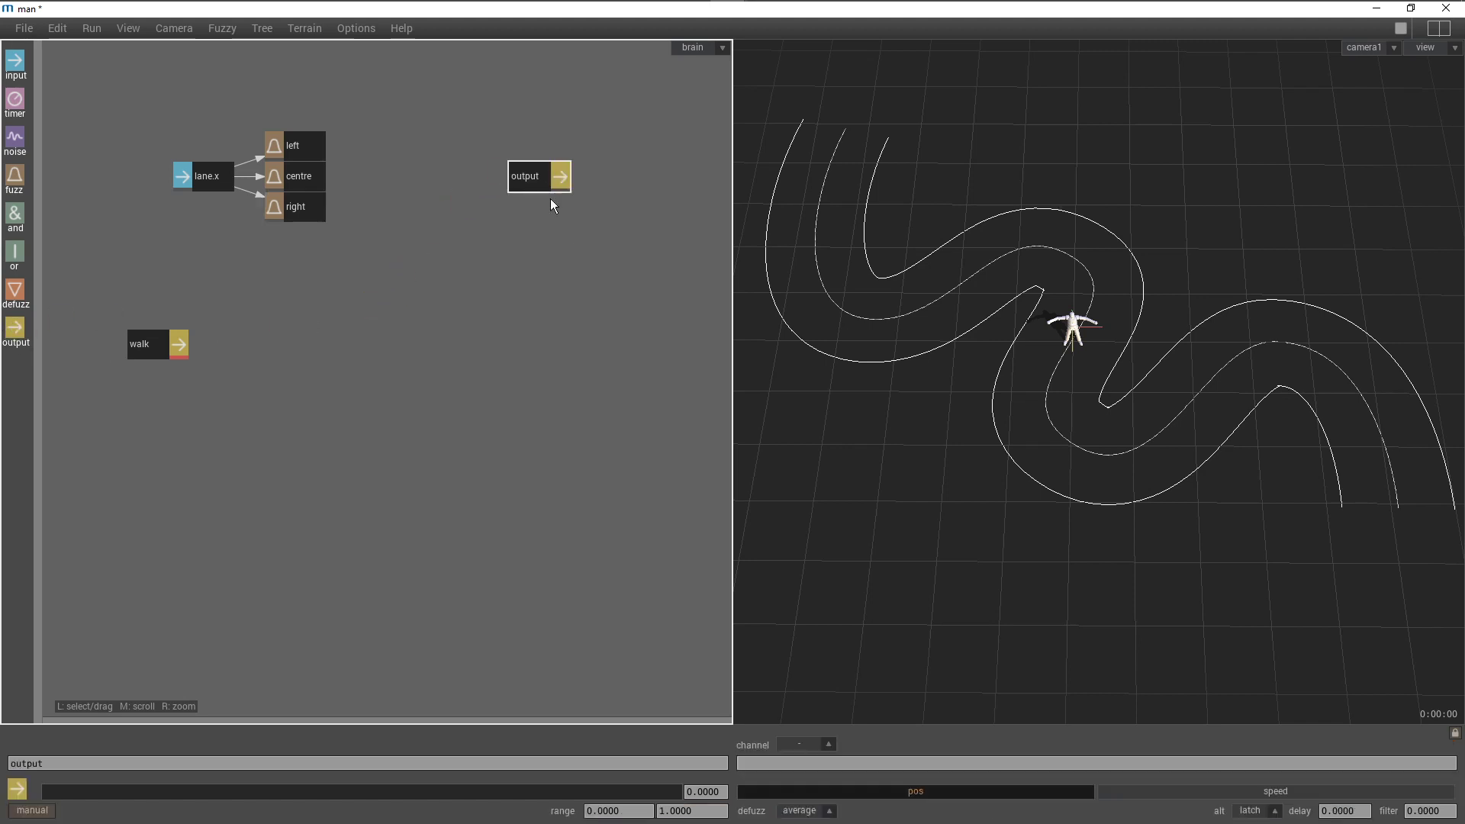
pyautogui.click(827, 744)
pyautogui.click(832, 643)
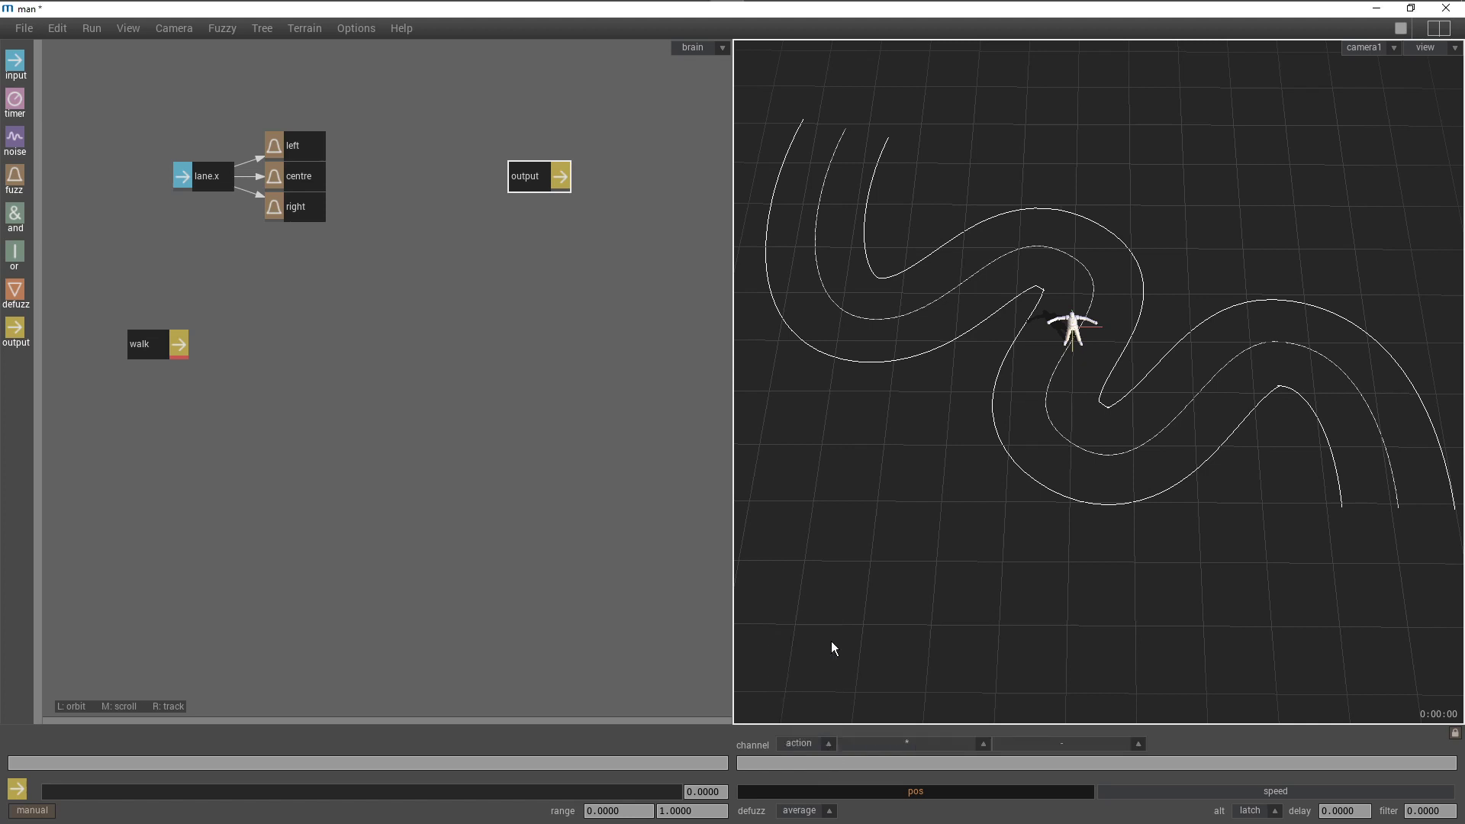
pyautogui.click(914, 740)
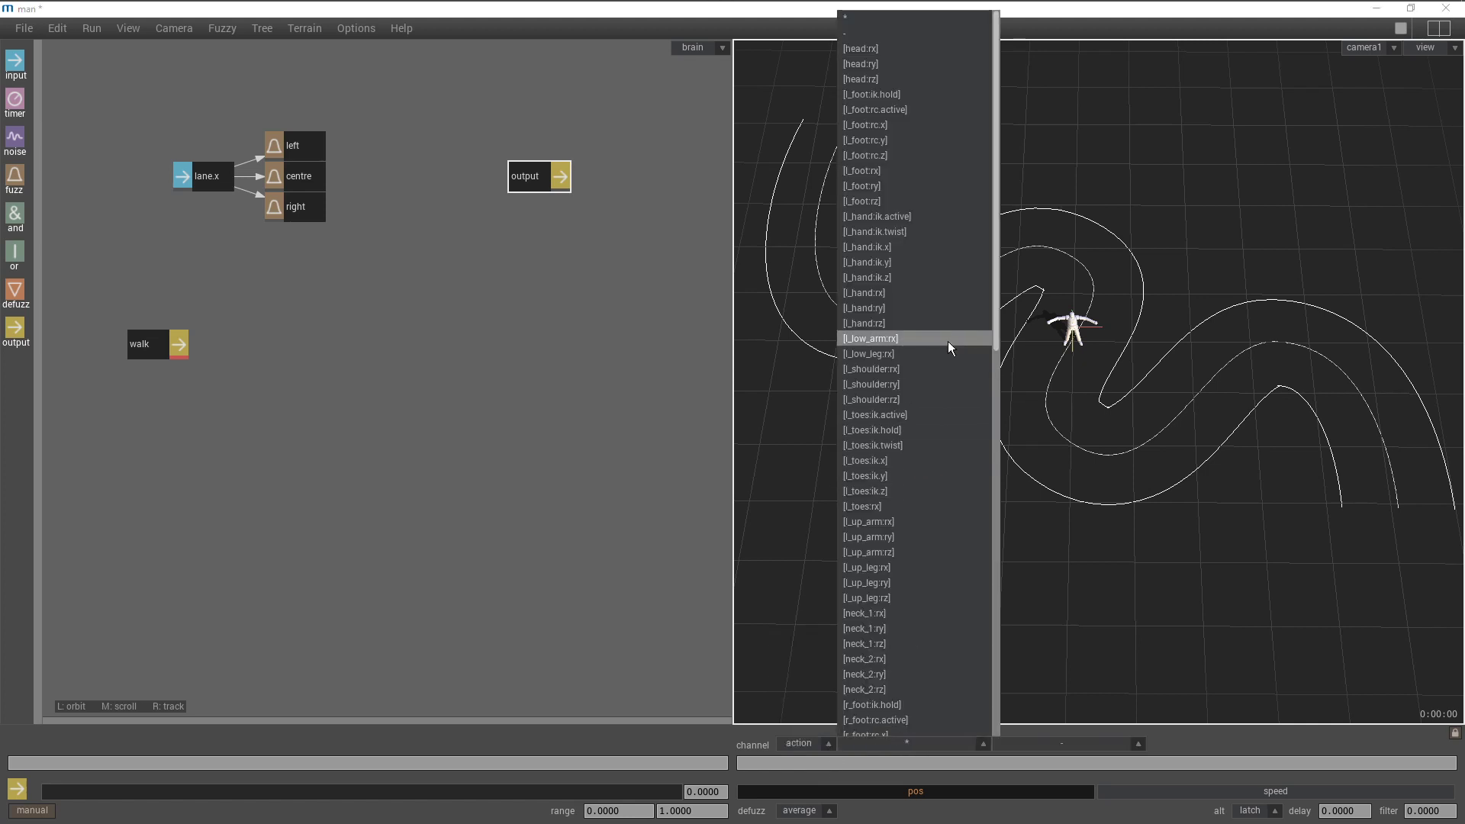
pyautogui.moveTo(996, 304); pyautogui.dragTo(960, 711)
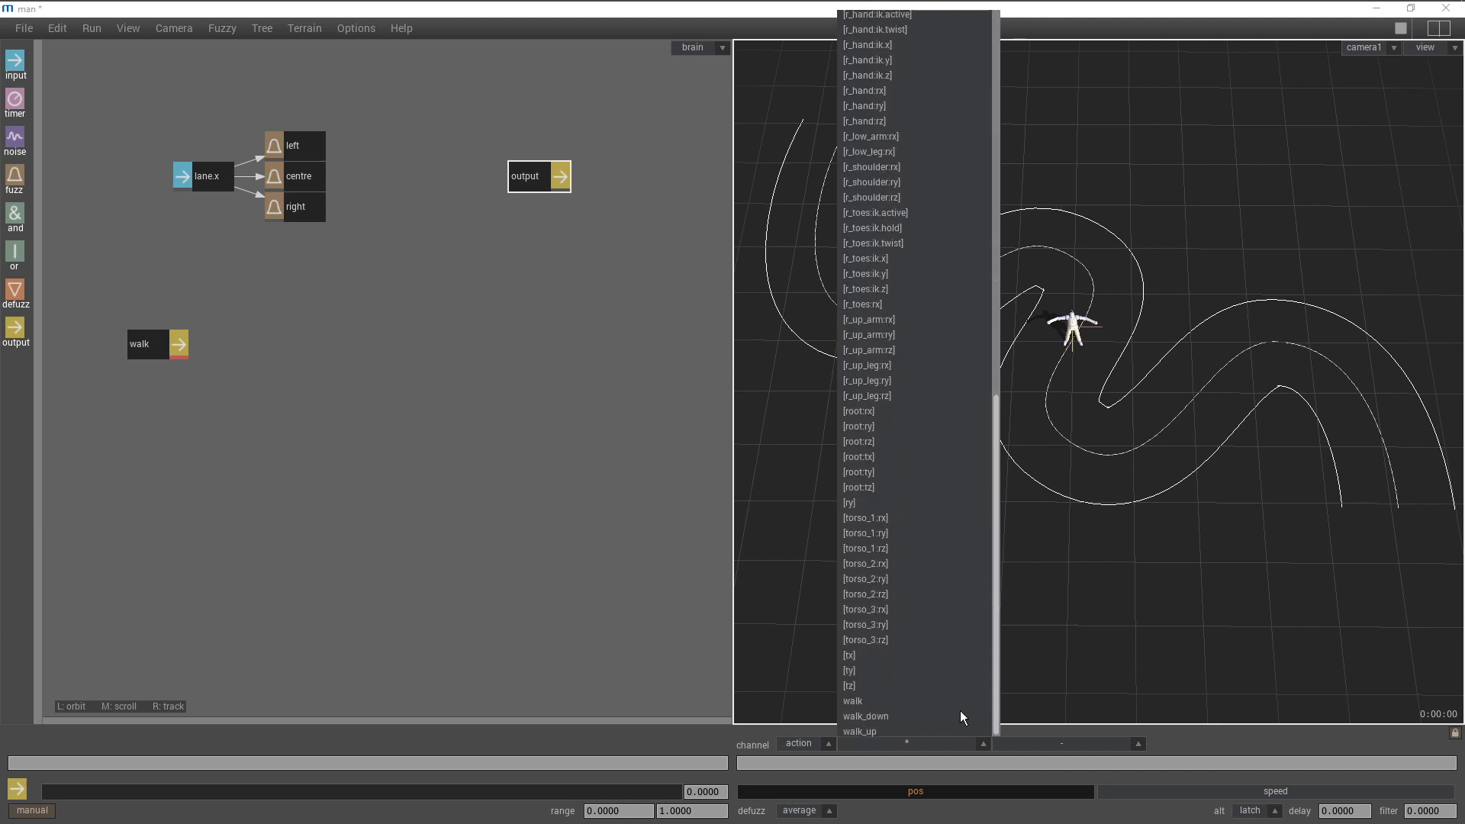
pyautogui.click(876, 501)
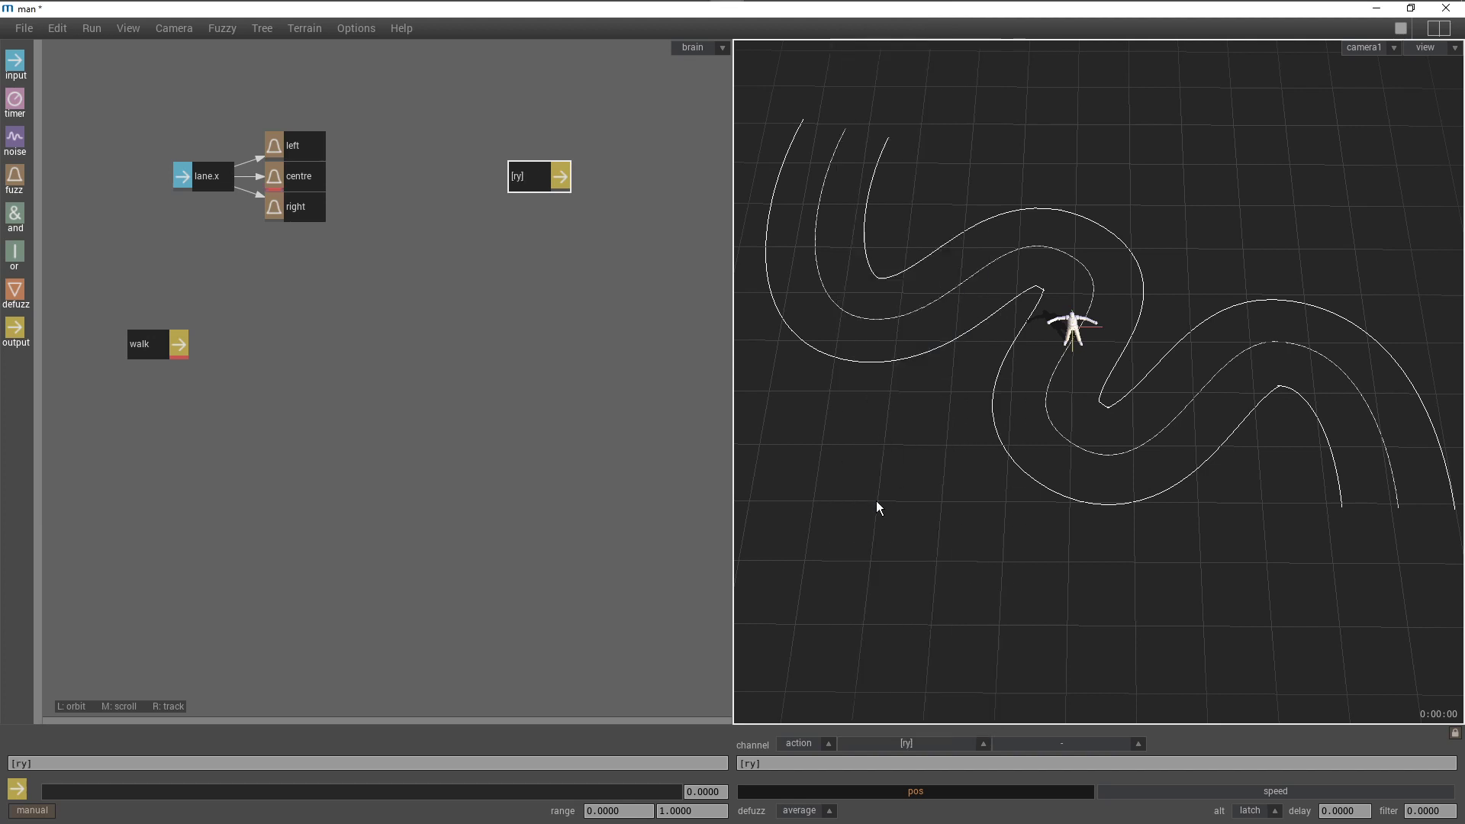
pyautogui.click(1082, 746)
pyautogui.click(1074, 700)
# Set the [ry] offset output's range to -180 to 180
pyautogui.click(637, 813)
pyautogui.press('BackSpace')
pyautogui.press('BackSpace')
pyautogui.press('BackSpace')
pyautogui.press('BackSpace')
pyautogui.press('BackSpace')
pyautogui.press('BackSpace')
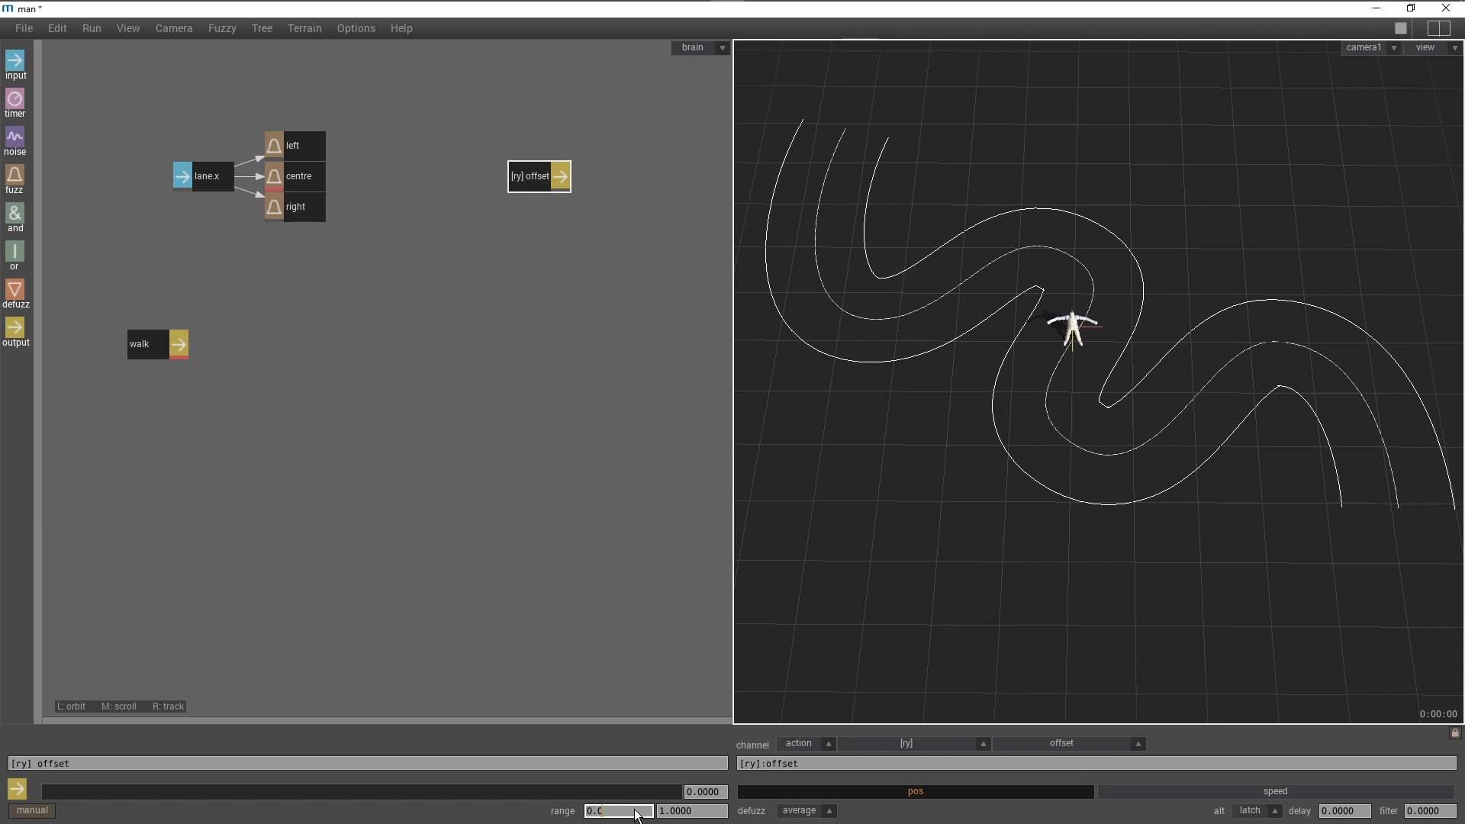
pyautogui.write('-180')
pyautogui.press('Return')
pyautogui.click(702, 812)
pyautogui.press('BackSpace')
pyautogui.press('BackSpace')
pyautogui.press('BackSpace')
pyautogui.press('BackSpace')
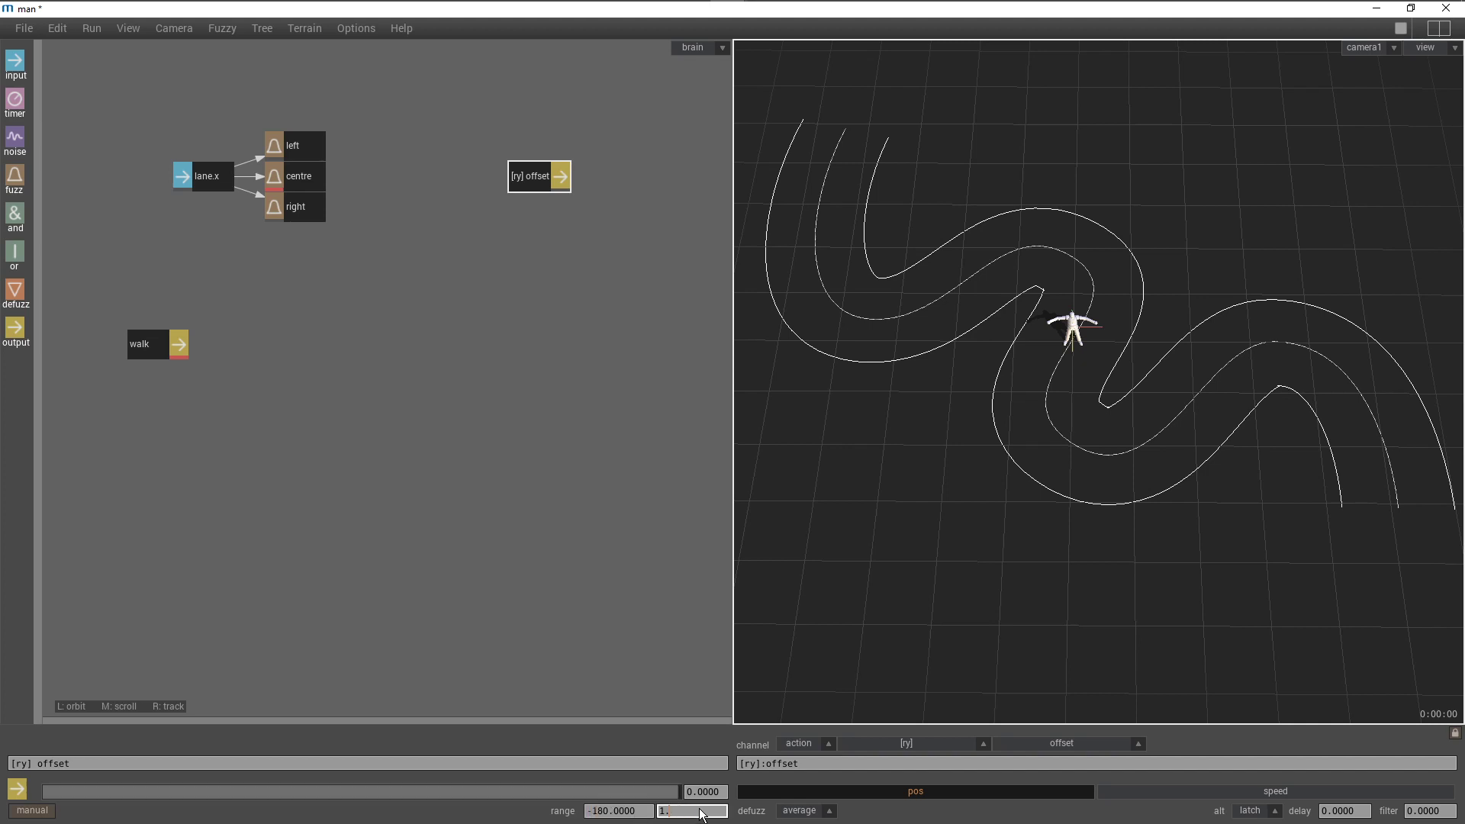
pyautogui.write('80')
pyautogui.press('Return')
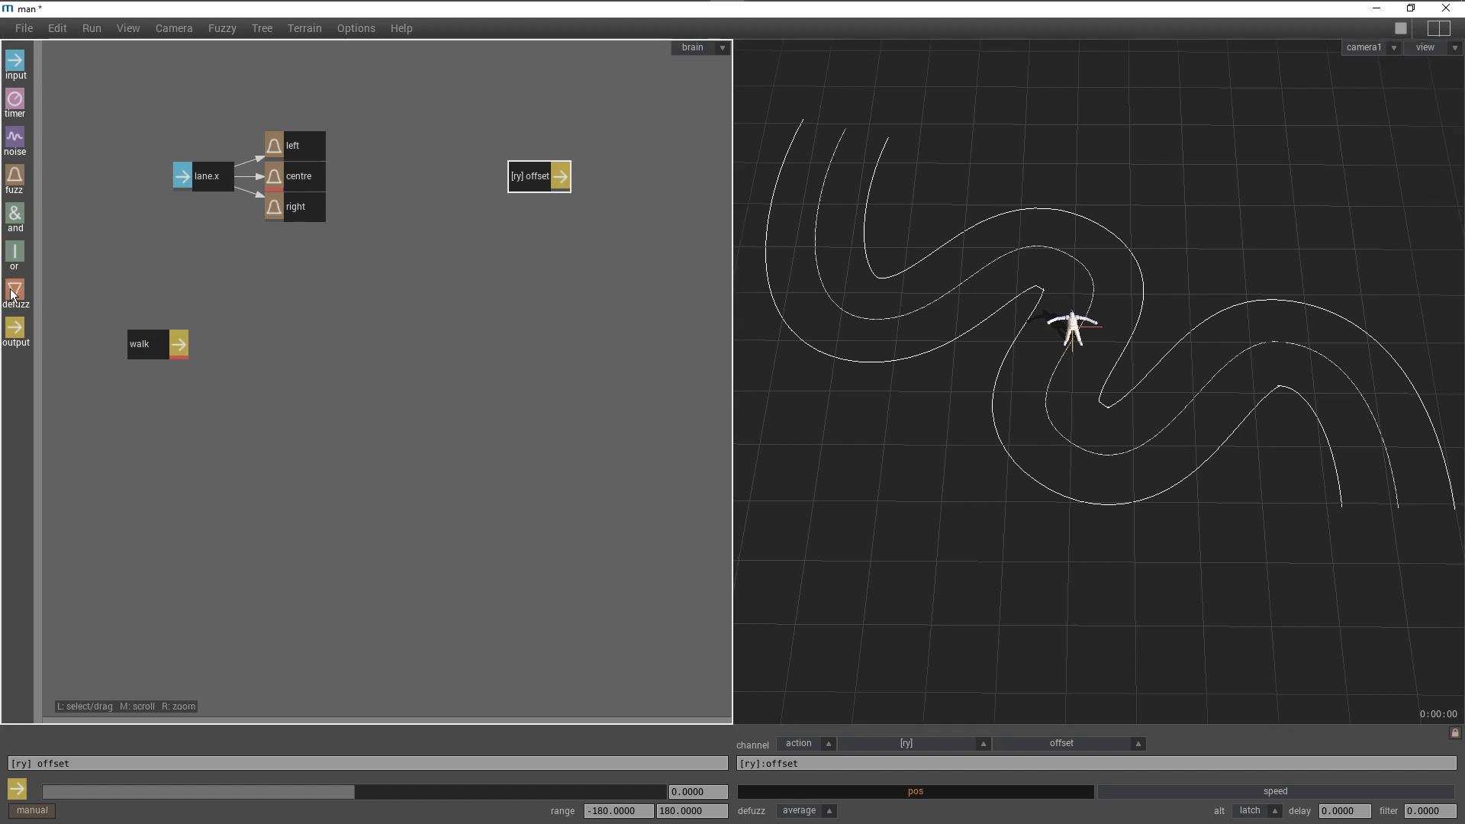
# Add a defuzz node between the fuzz nodes and the [ry] offset output, and name it left
pyautogui.moveTo(15, 290); pyautogui.dragTo(382, 202)
pyautogui.moveTo(454, 151); pyautogui.dragTo(453, 152)
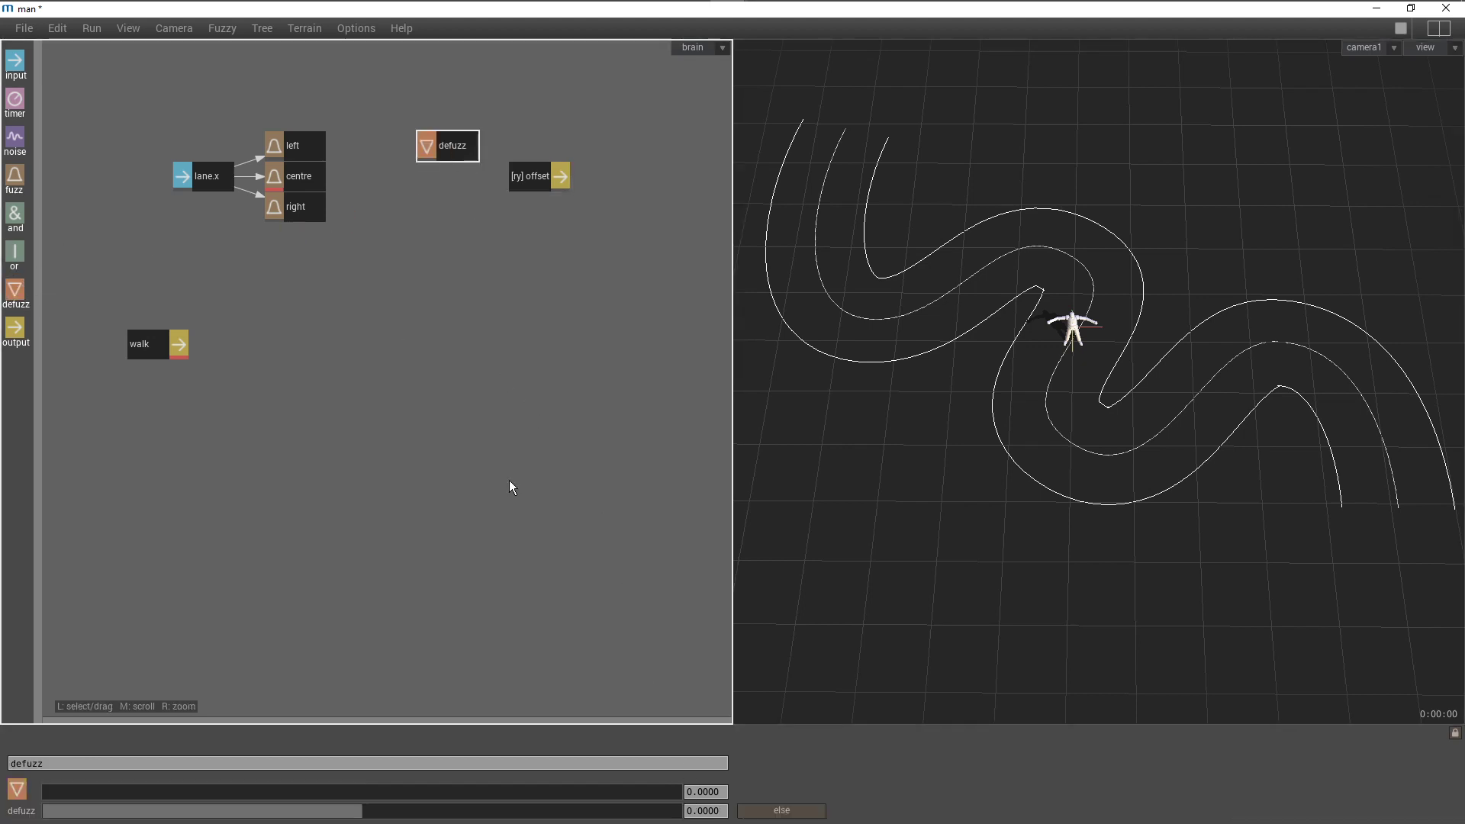
pyautogui.click(491, 761)
pyautogui.press('BackSpace')
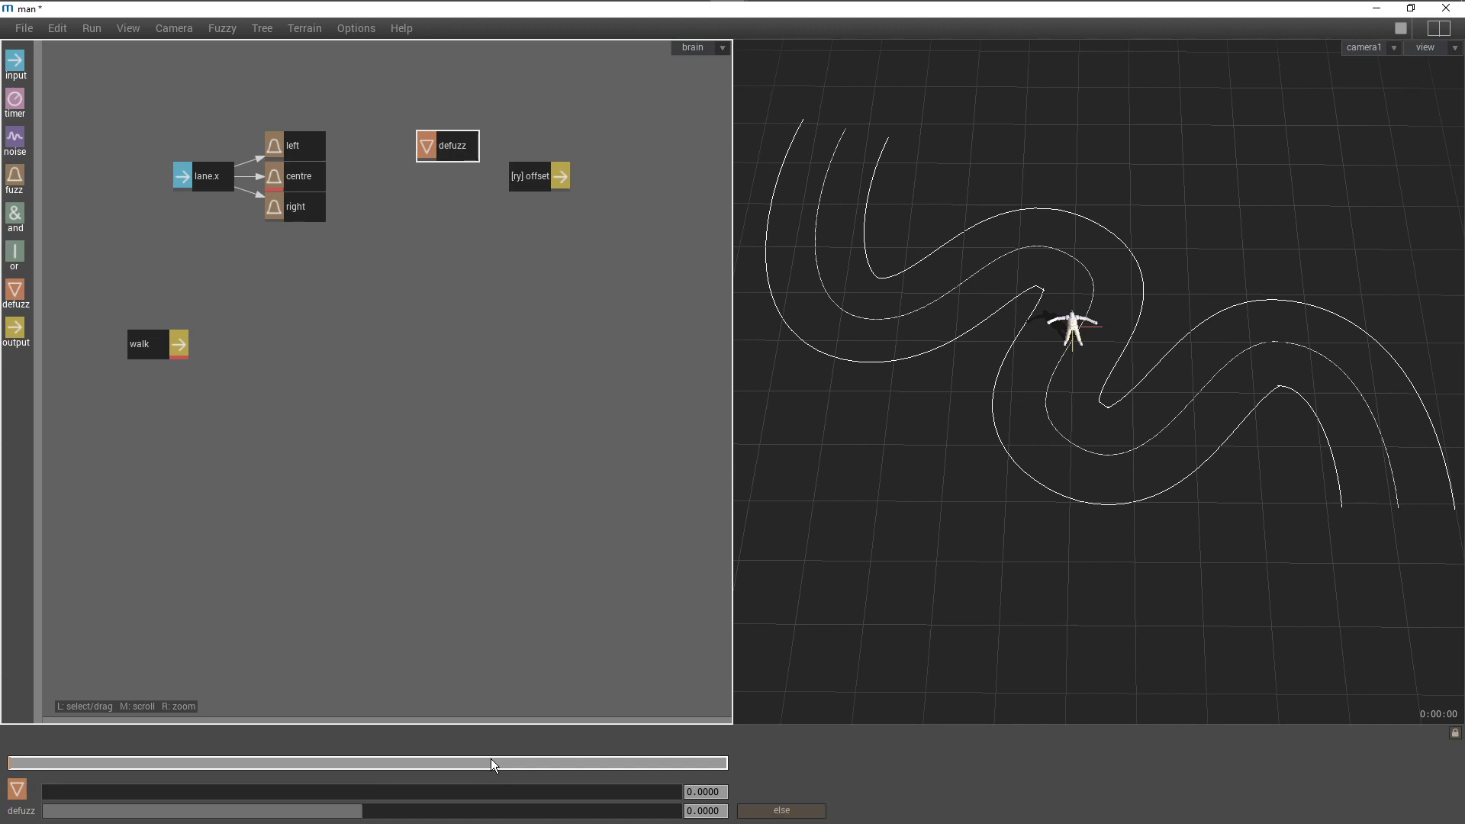
pyautogui.write('left')
pyautogui.press('Return')
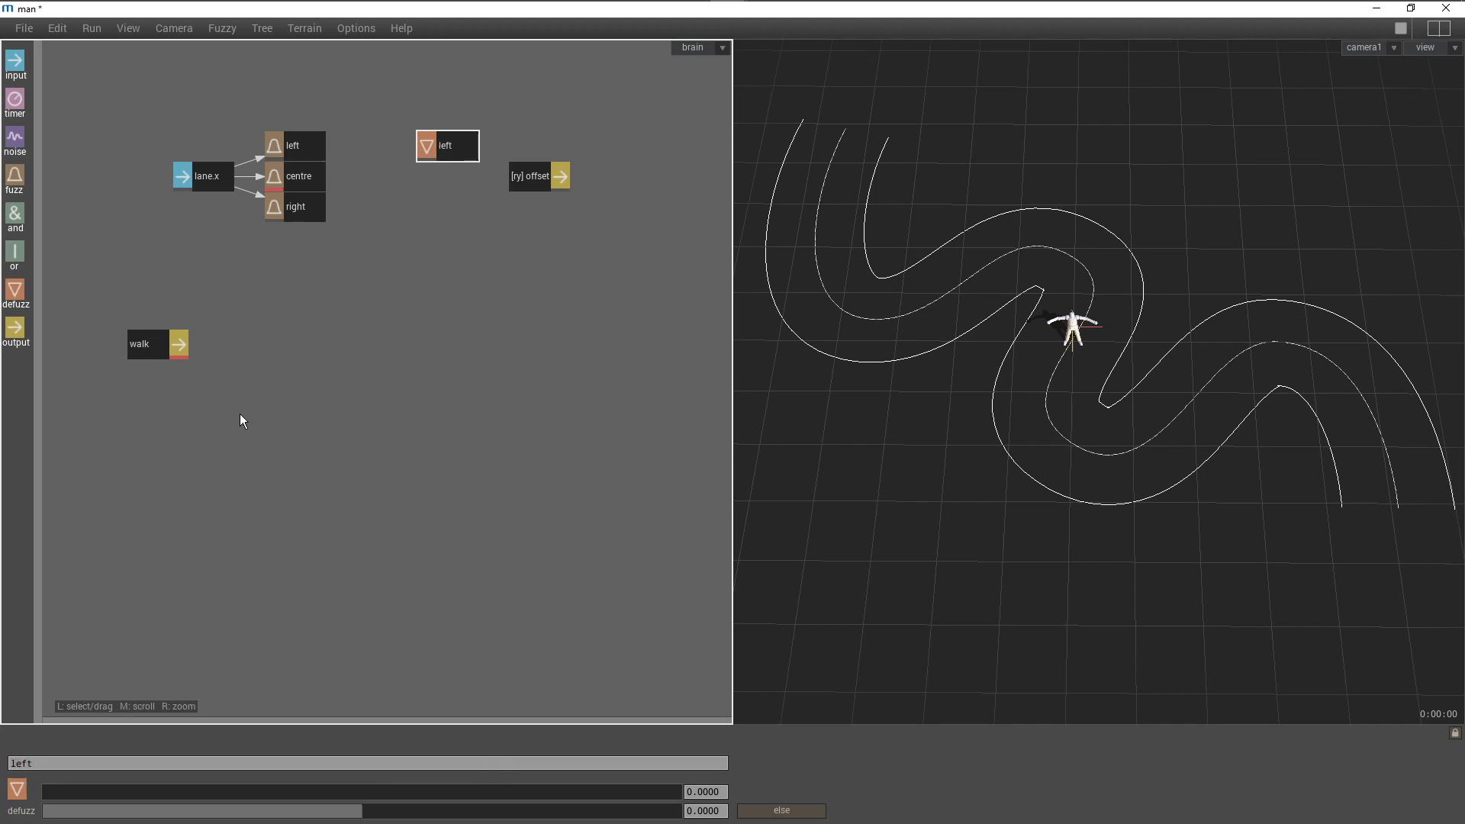
# Add a second defuzz node directly below the left defuzz node and name it straight
pyautogui.moveTo(15, 292); pyautogui.dragTo(186, 278)
pyautogui.moveTo(429, 203); pyautogui.dragTo(446, 181)
pyautogui.click(220, 763)
pyautogui.press('BackSpace')
pyautogui.press('BackSpace')
pyautogui.press('BackSpace')
pyautogui.press('BackSpace')
pyautogui.press('BackSpace')
pyautogui.press('BackSpace')
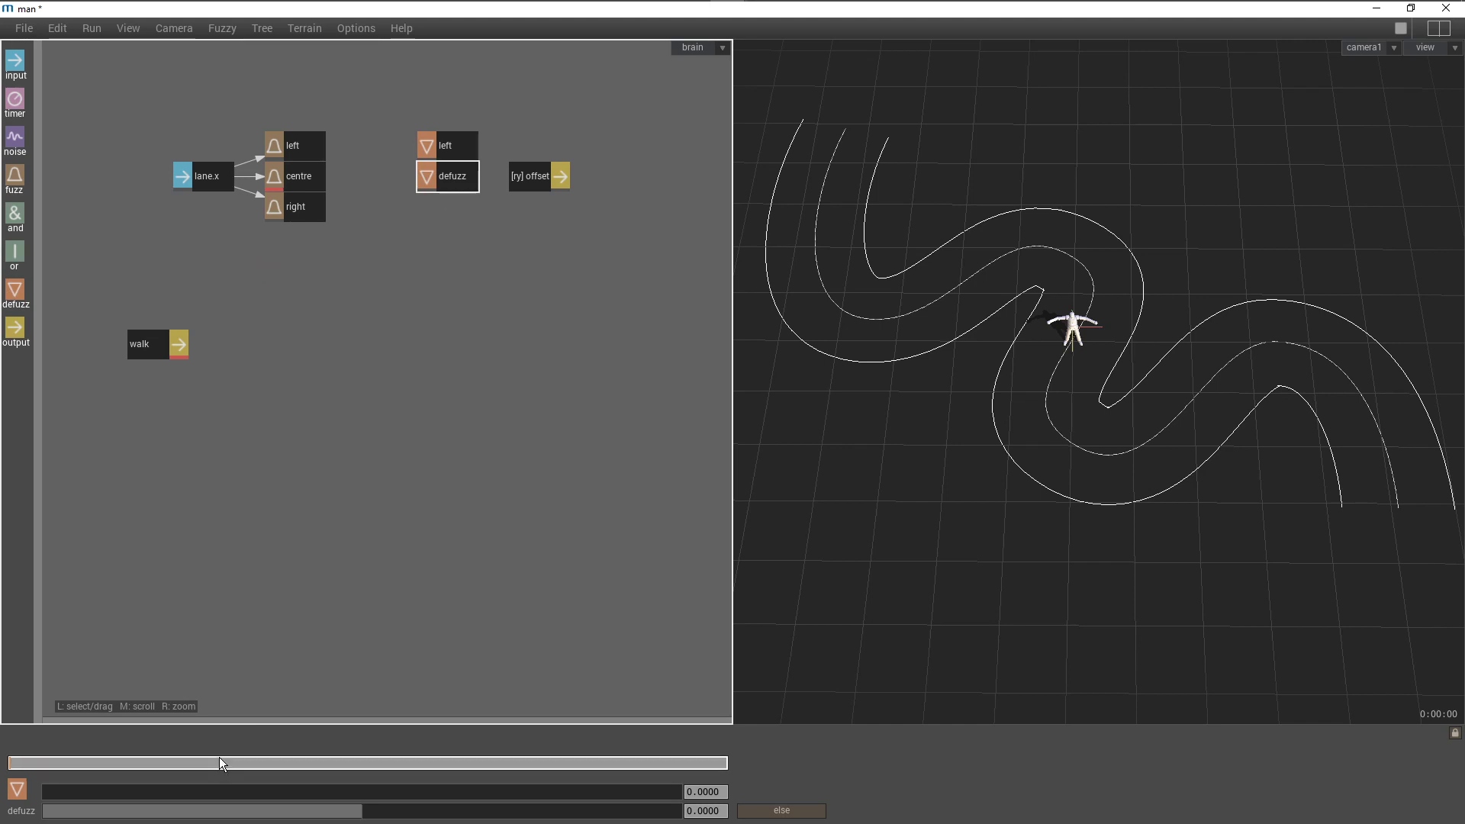
pyautogui.write('straight')
pyautogui.press('Return')
# Add a third defuzz node directly below the straight defuzz node and name it right
pyautogui.moveTo(17, 297); pyautogui.dragTo(450, 212)
pyautogui.click(369, 761)
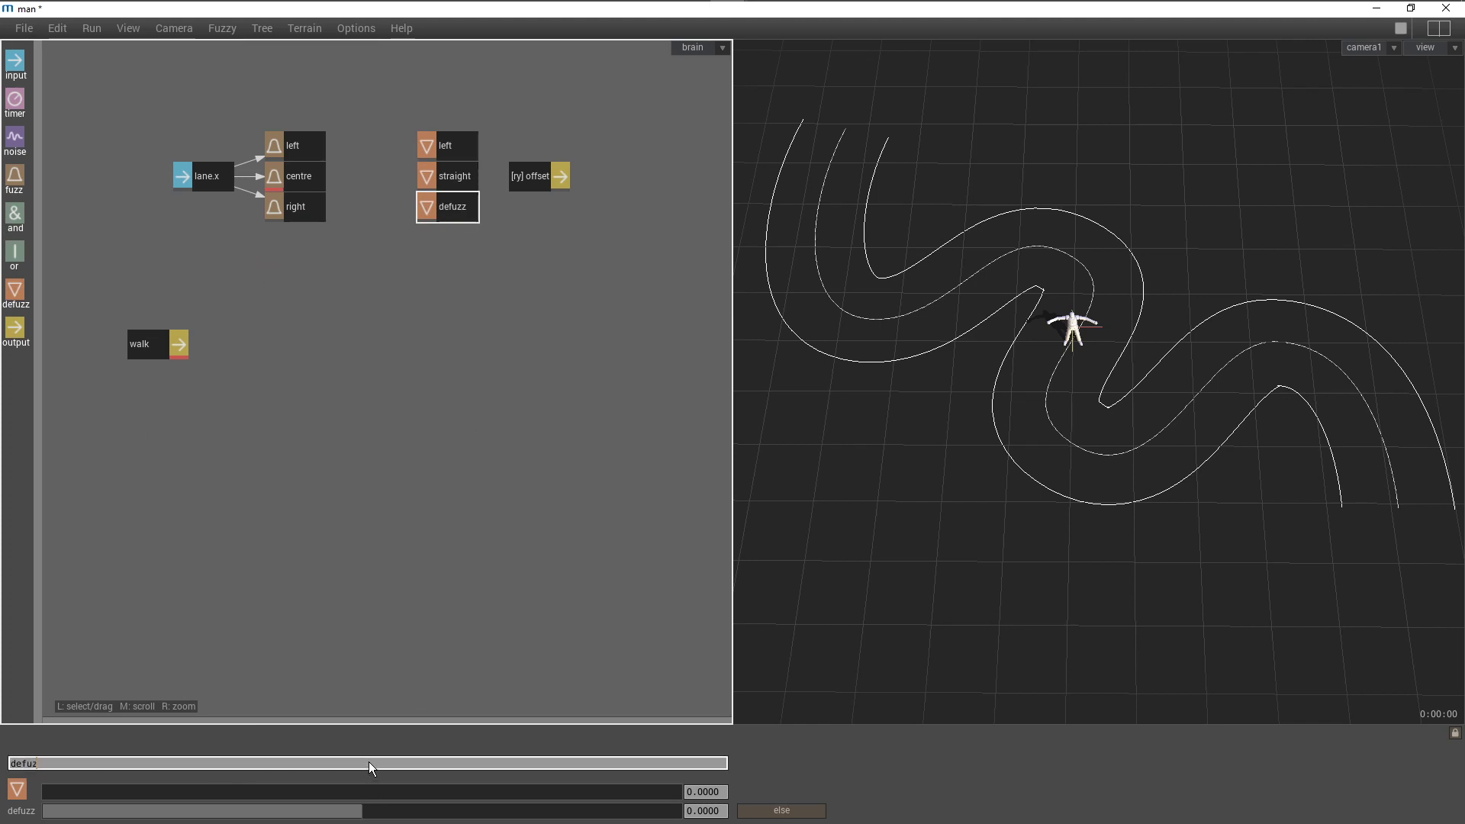
pyautogui.press('BackSpace')
pyautogui.press('BackSpace')
pyautogui.press('BackSpace')
pyautogui.press('BackSpace')
pyautogui.press('BackSpace')
pyautogui.press('BackSpace')
pyautogui.write('right')
pyautogui.press('Return')
# Connect the left, straight and right defuzz nodes to the [ry] offset output
pyautogui.press('c')
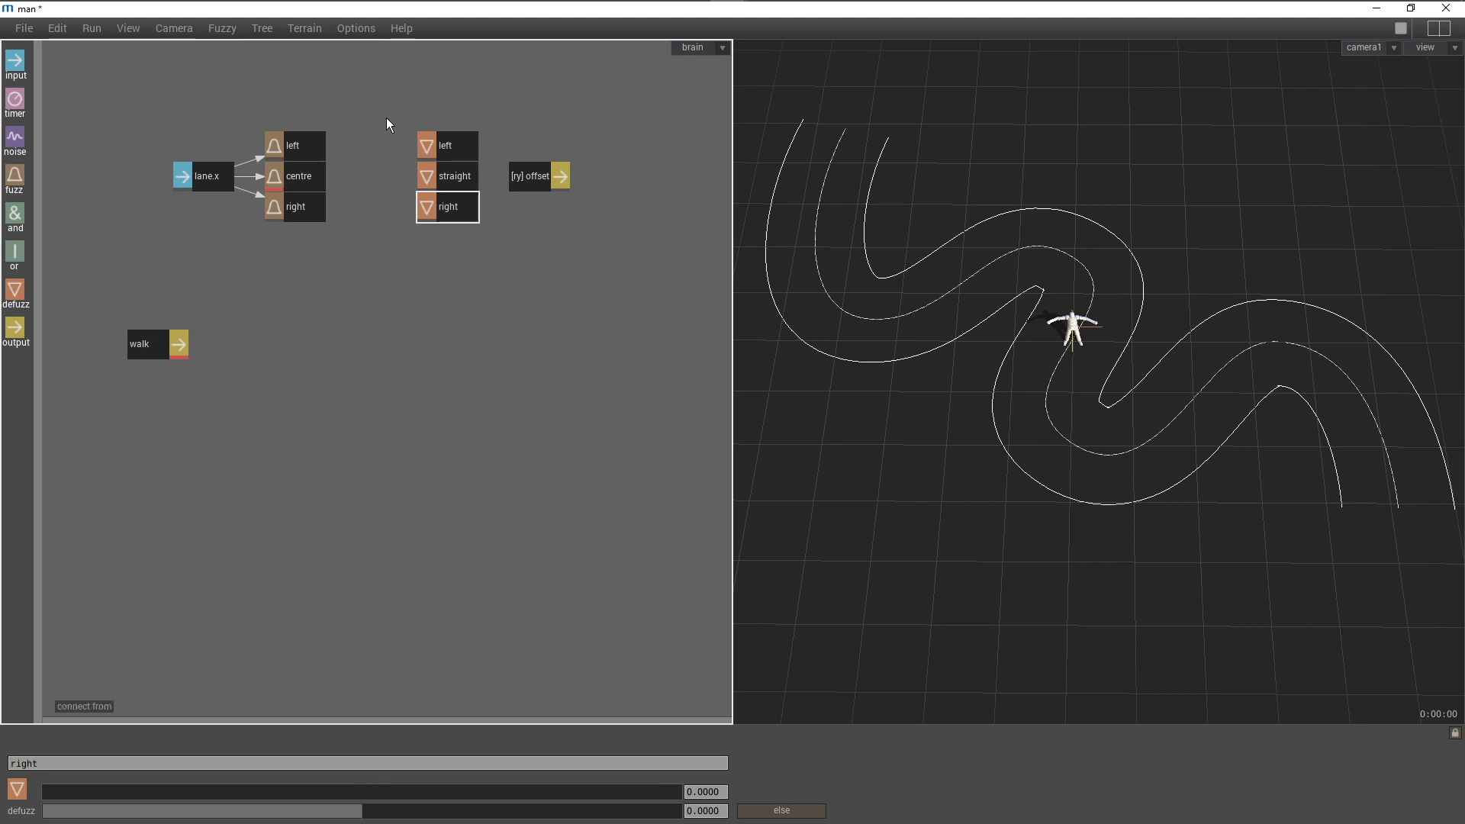
pyautogui.moveTo(458, 227); pyautogui.dragTo(459, 235)
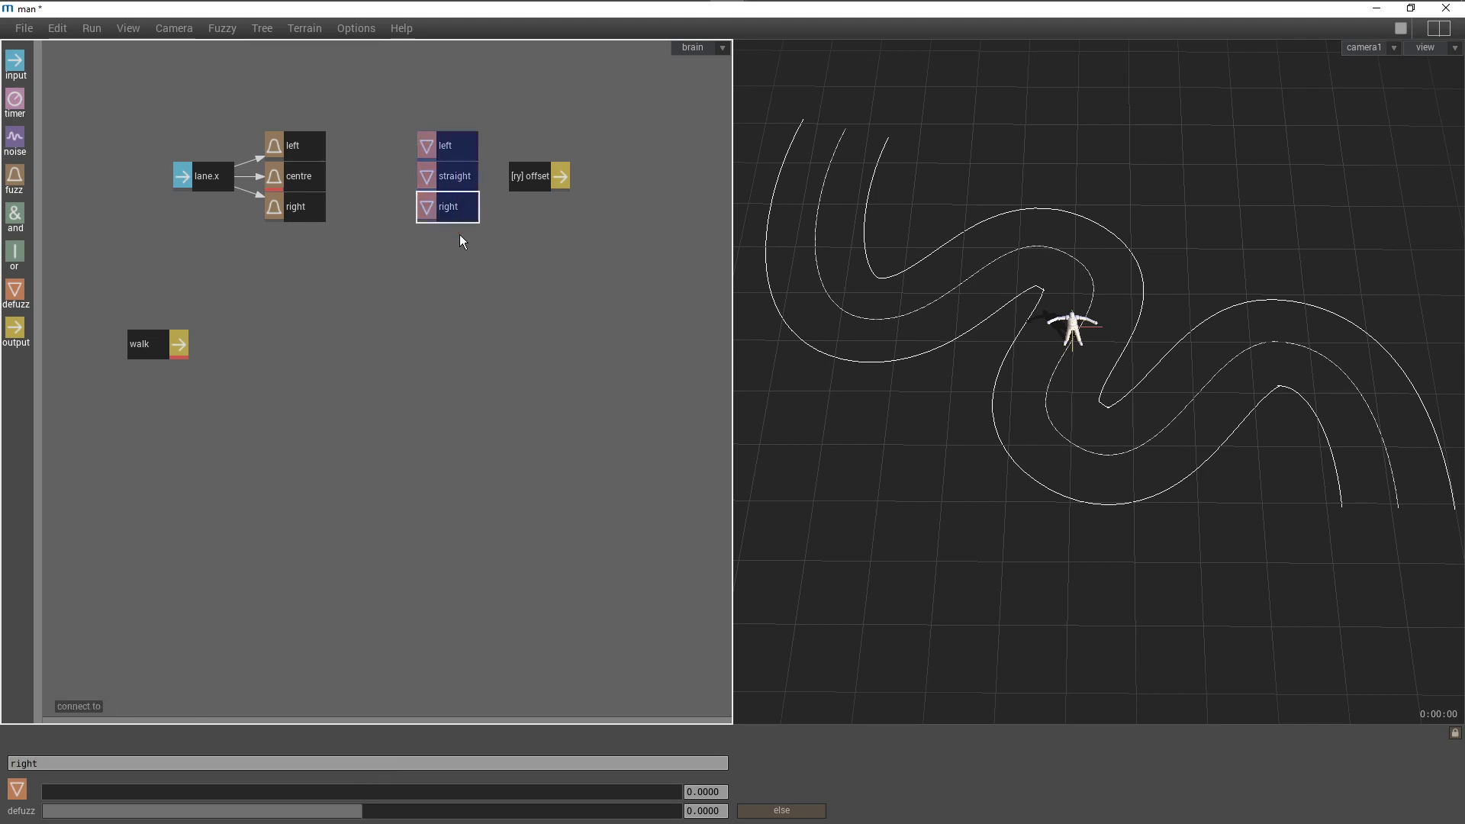
pyautogui.click(532, 178)
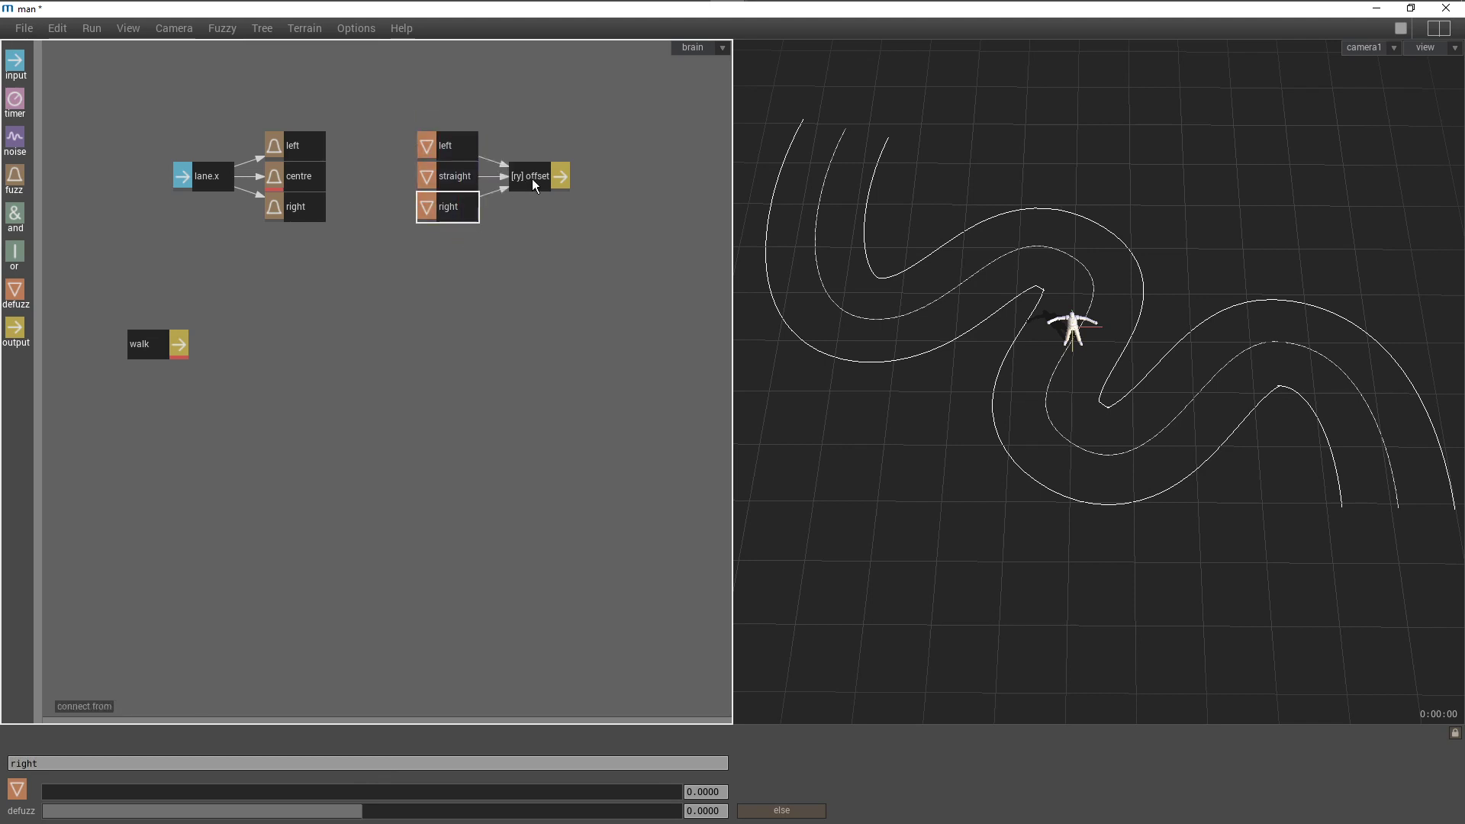
# Set the defuzz value to 90 for the left defuzz node and -90 for the right one
pyautogui.click(455, 150)
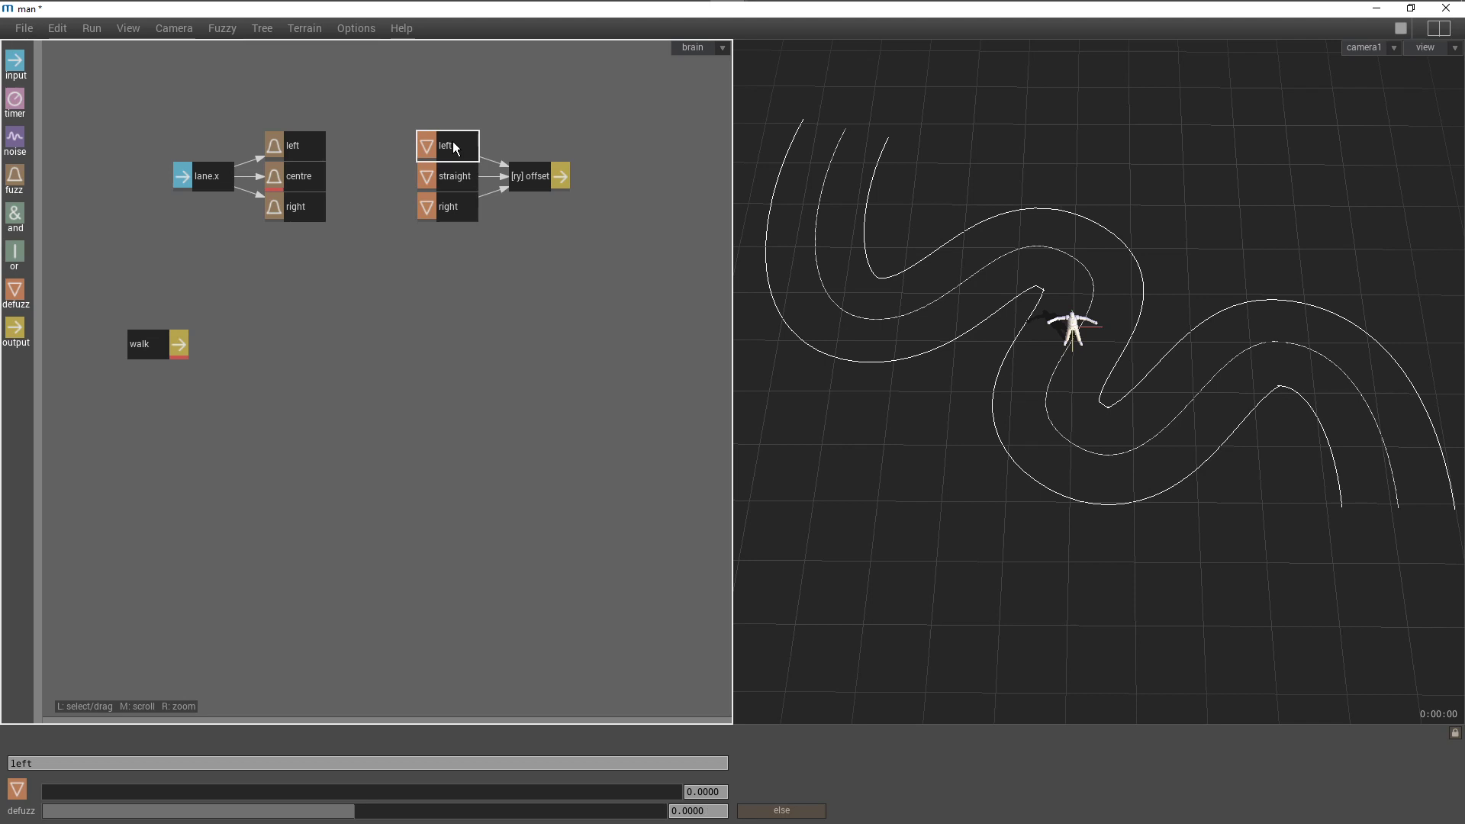
pyautogui.click(676, 812)
pyautogui.write('5')
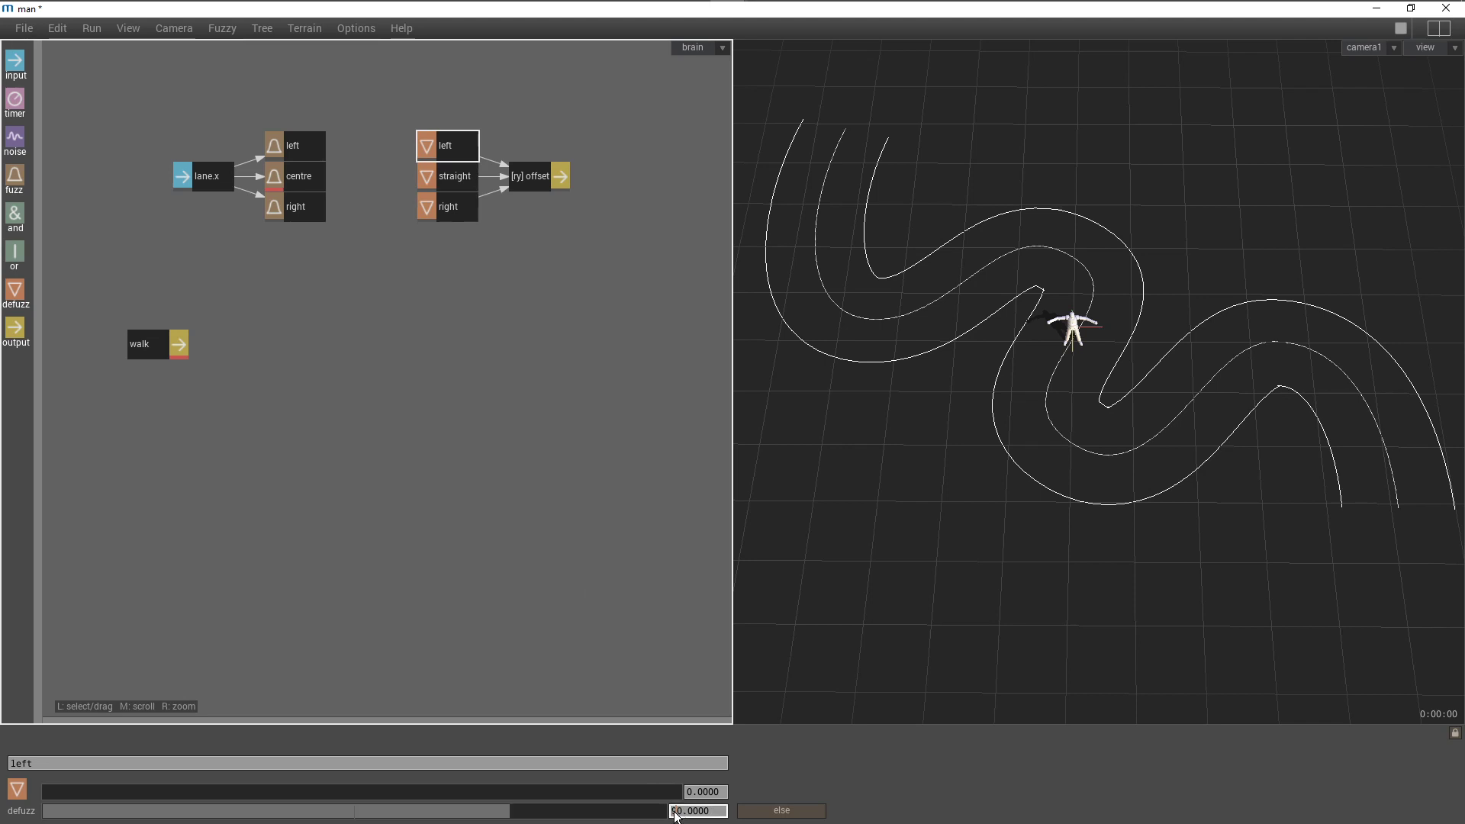
pyautogui.press('Return')
pyautogui.click(446, 217)
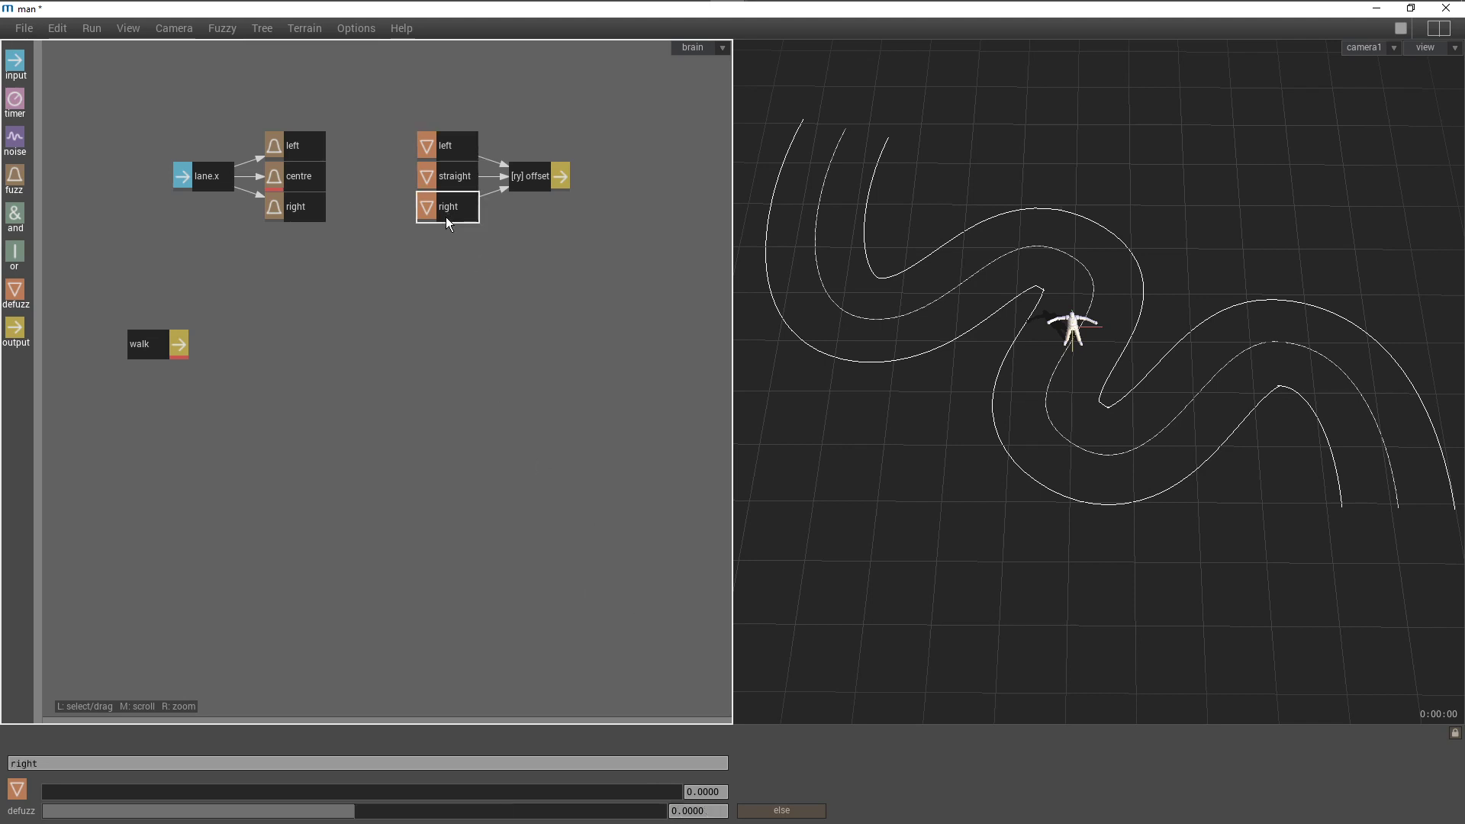
pyautogui.click(679, 812)
pyautogui.write('-9')
pyautogui.press('Return')
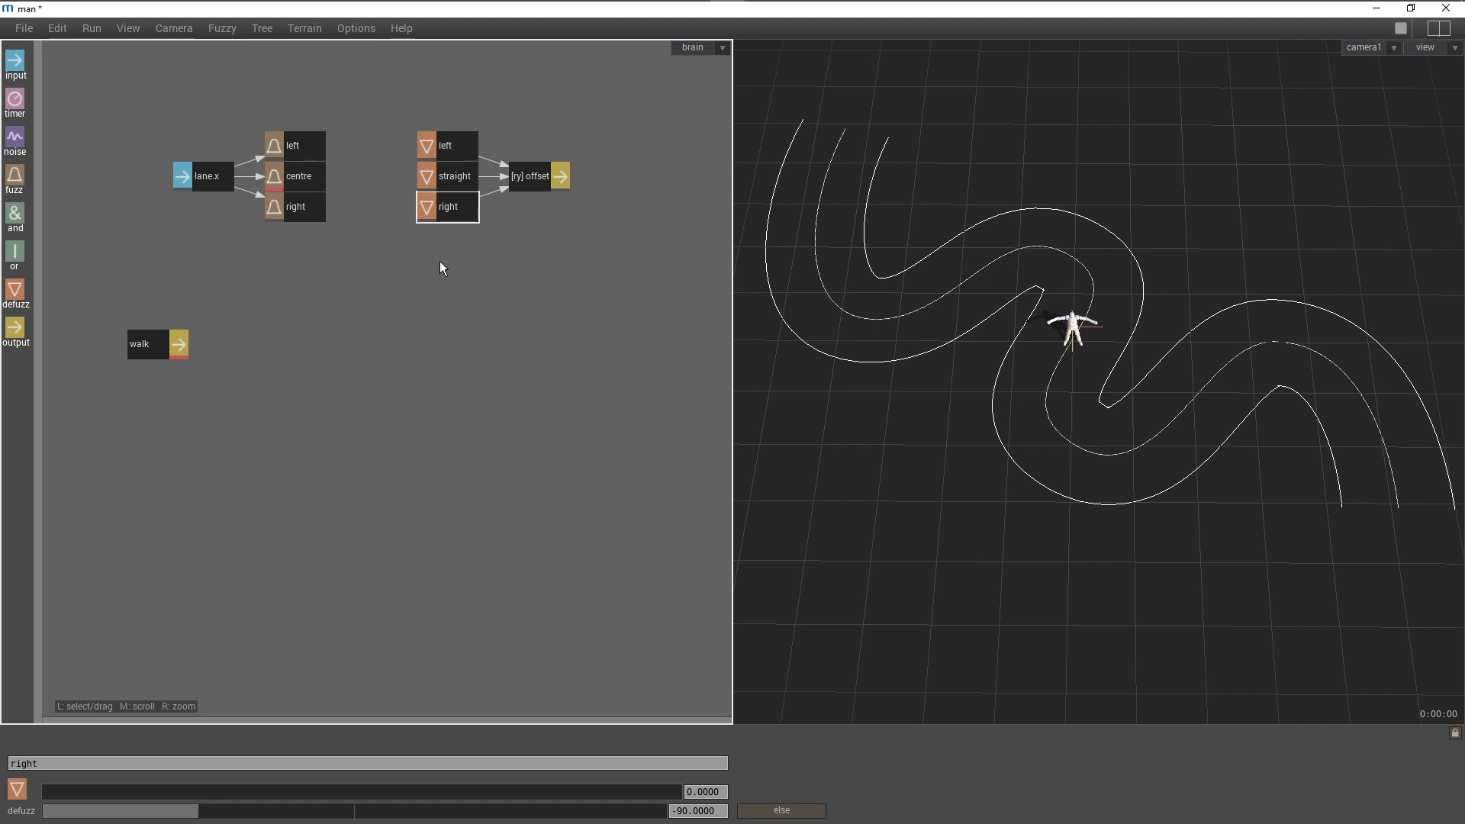
# Connect fuzz node left to defuzz right, centre to straight, and right to defuzz left
pyautogui.click(311, 144)
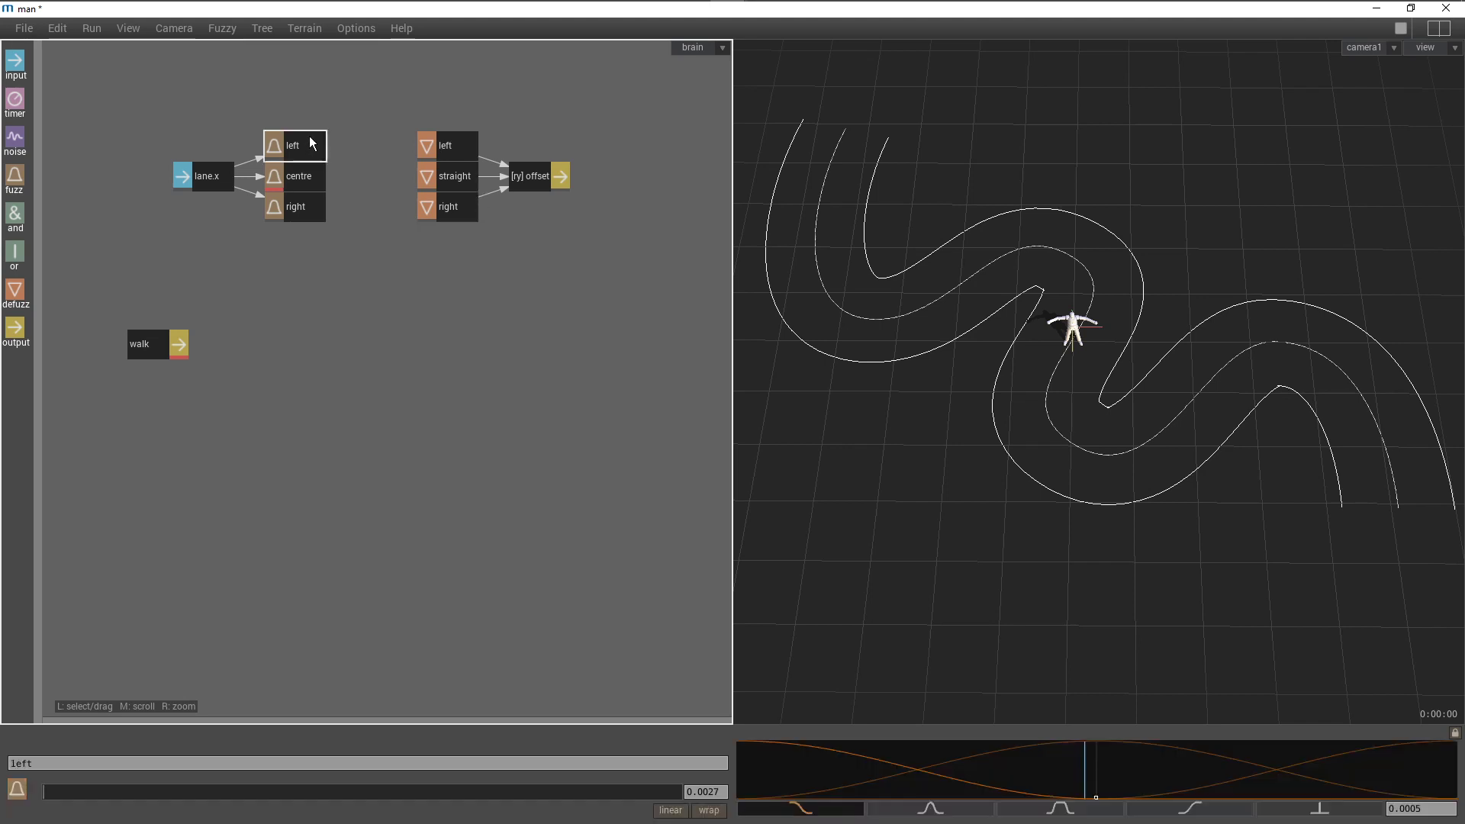
pyautogui.press('c')
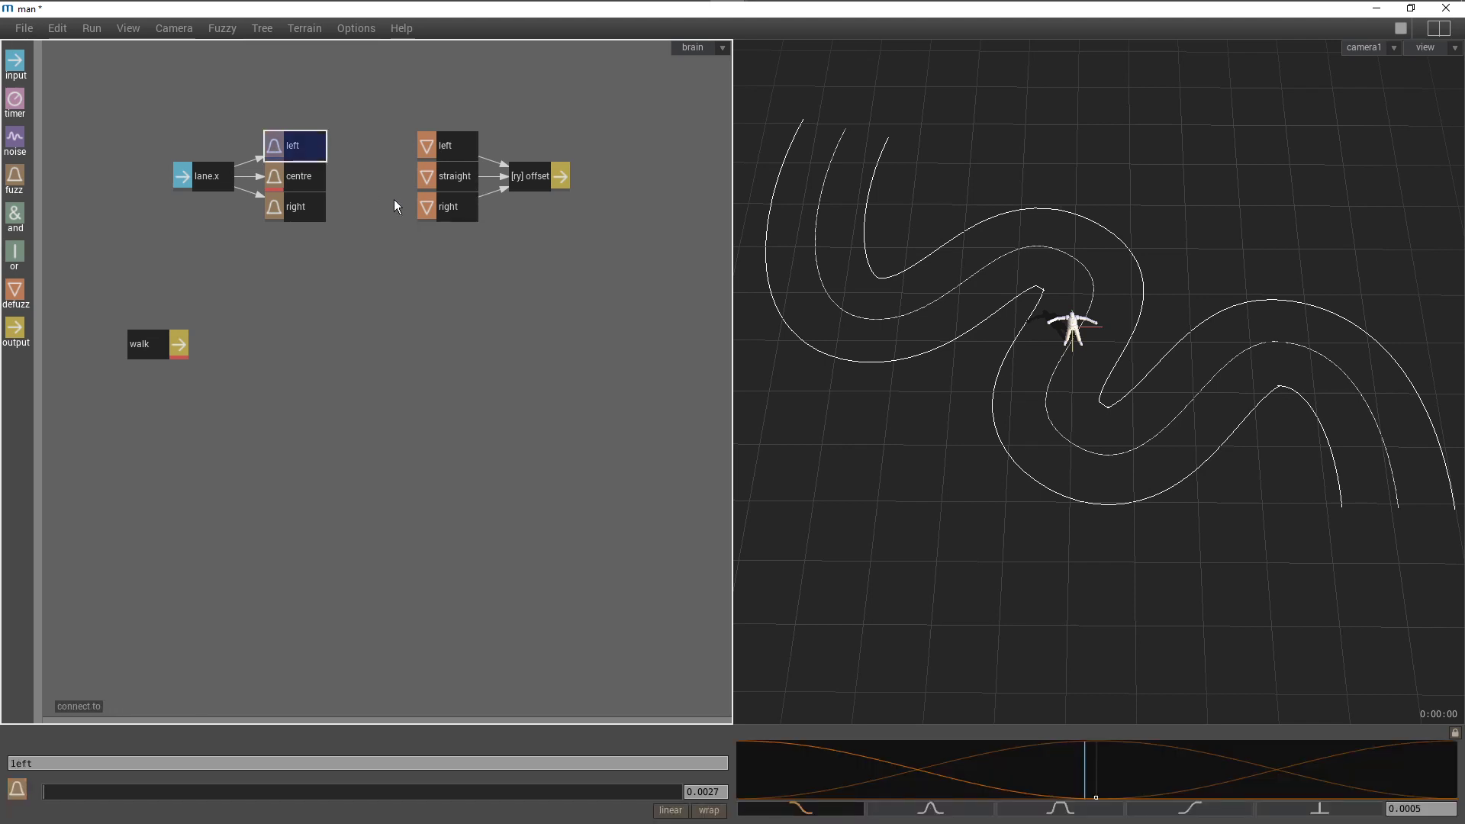
pyautogui.click(450, 217)
pyautogui.click(314, 177)
pyautogui.click(440, 180)
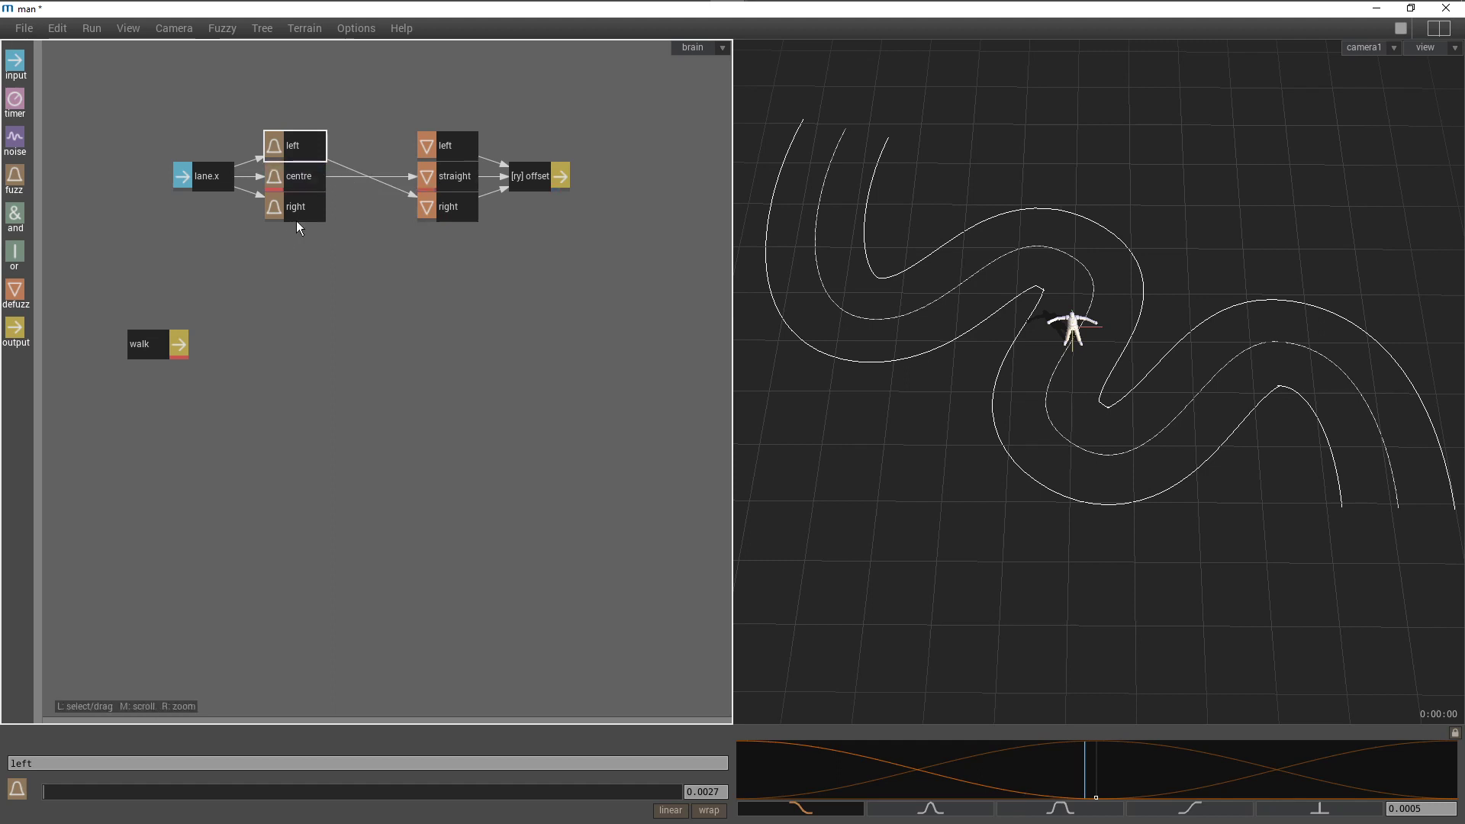
pyautogui.press('c')
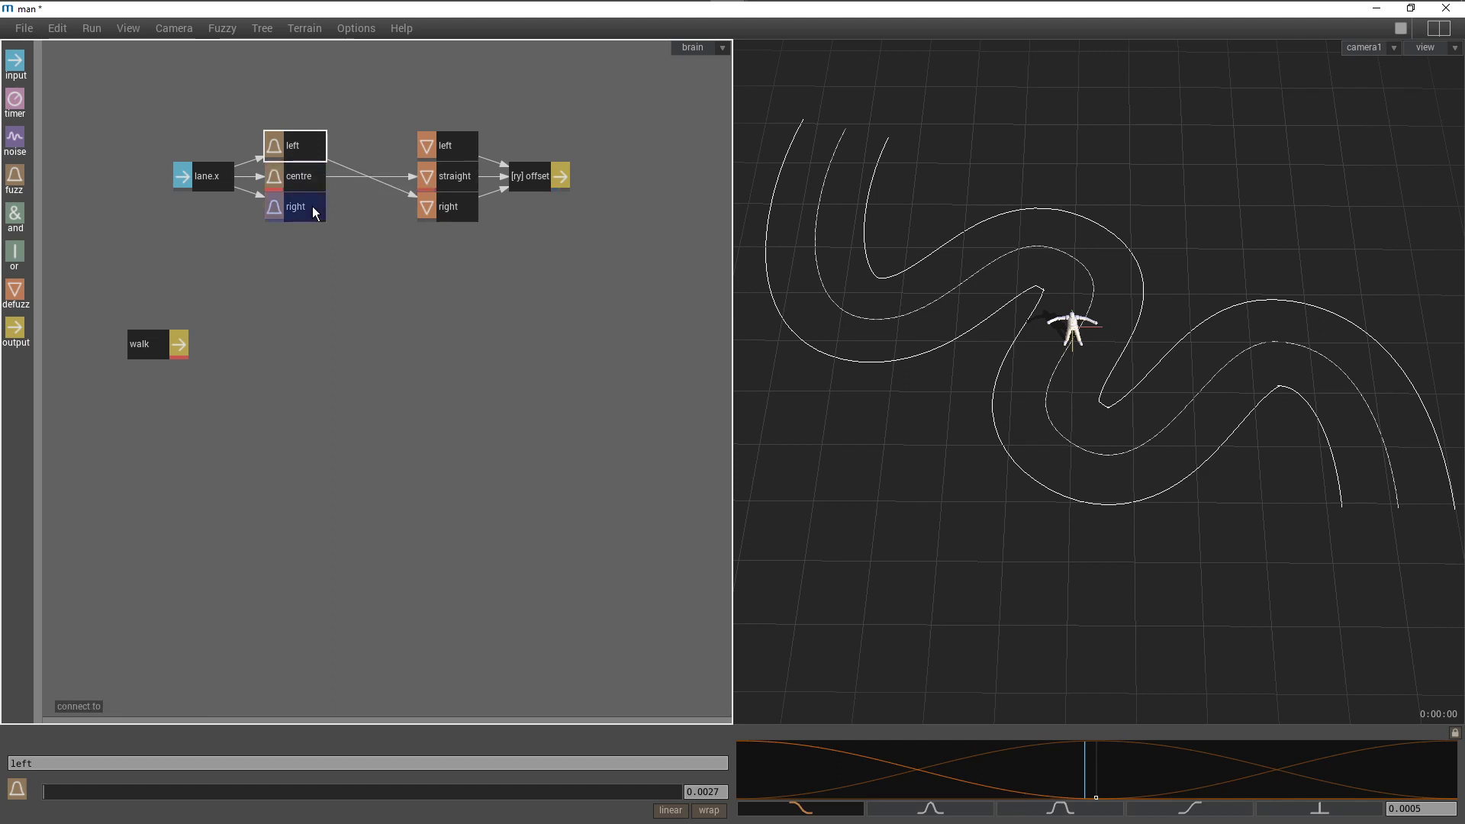
pyautogui.click(459, 147)
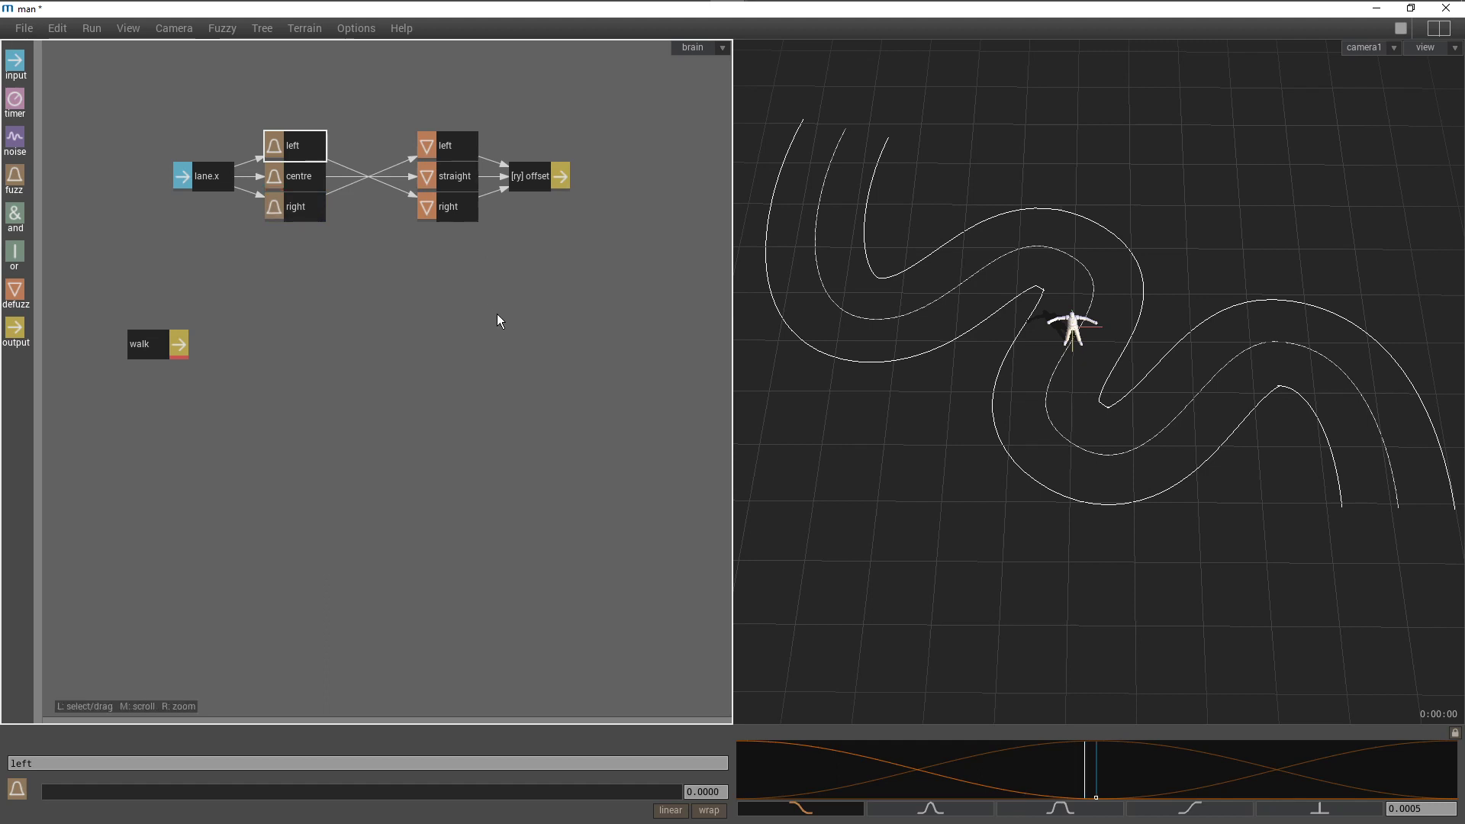
# Run the simulation to watch how the agent follows the lane, and stop it
pyautogui.press('space')
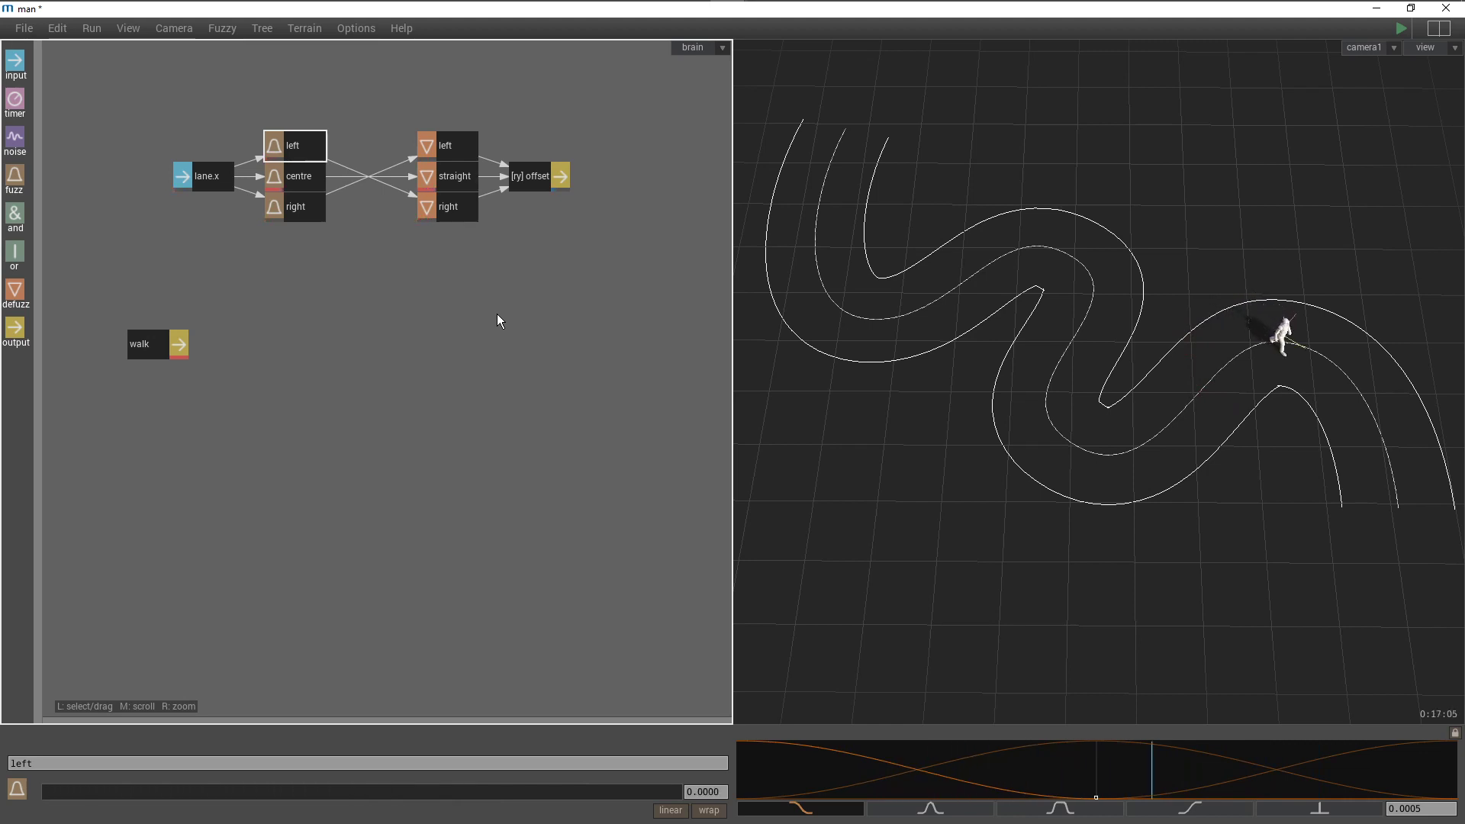
pyautogui.press('space')
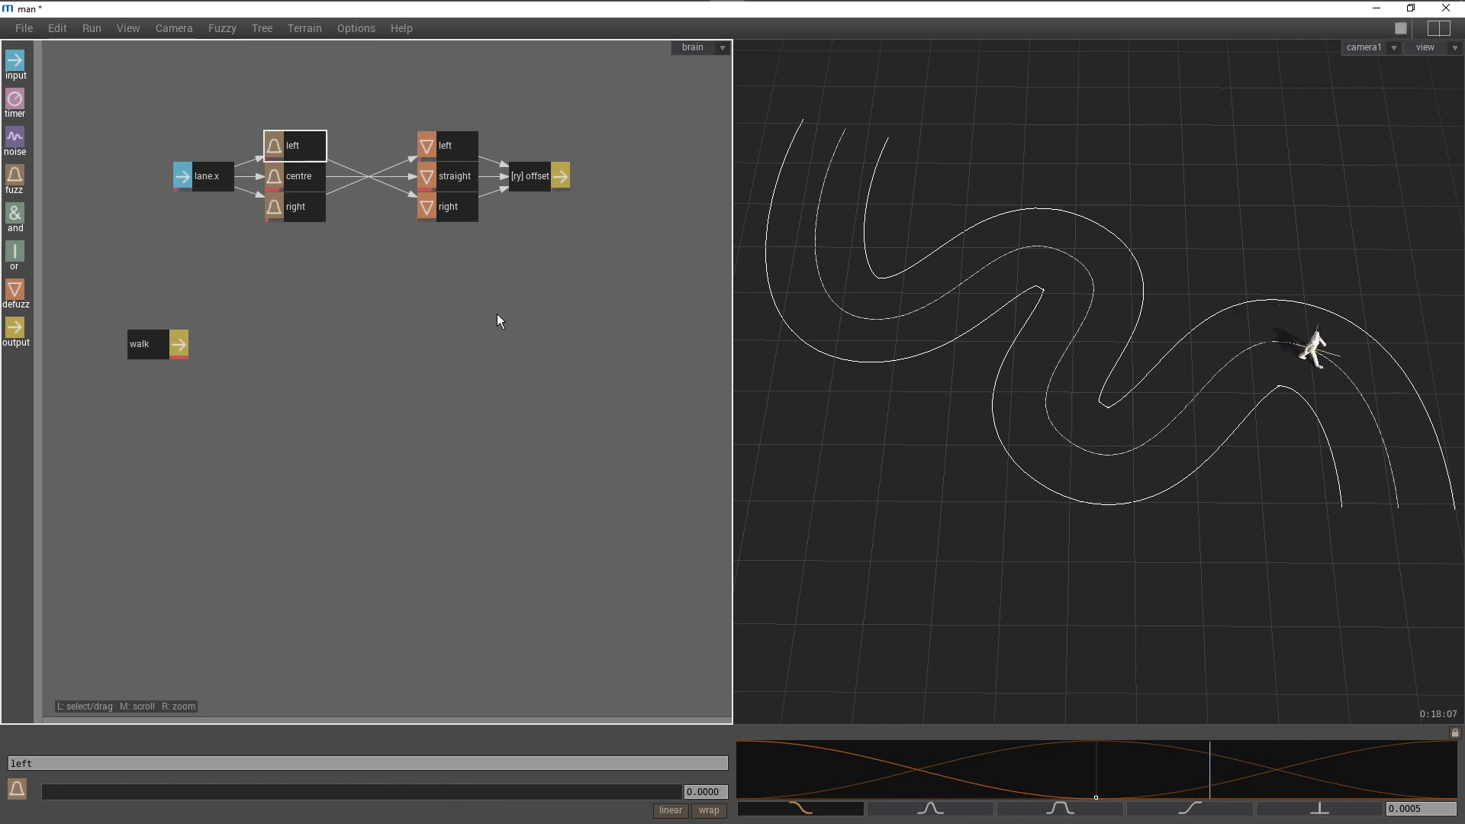
# Duplicate the whole lane.x steering network, align the copy below the original, and move the walk node clear of it
pyautogui.moveTo(185, 118); pyautogui.dragTo(592, 244)
pyautogui.hotkey('ctrl', 'c')
pyautogui.hotkey('ctrl', 'v')
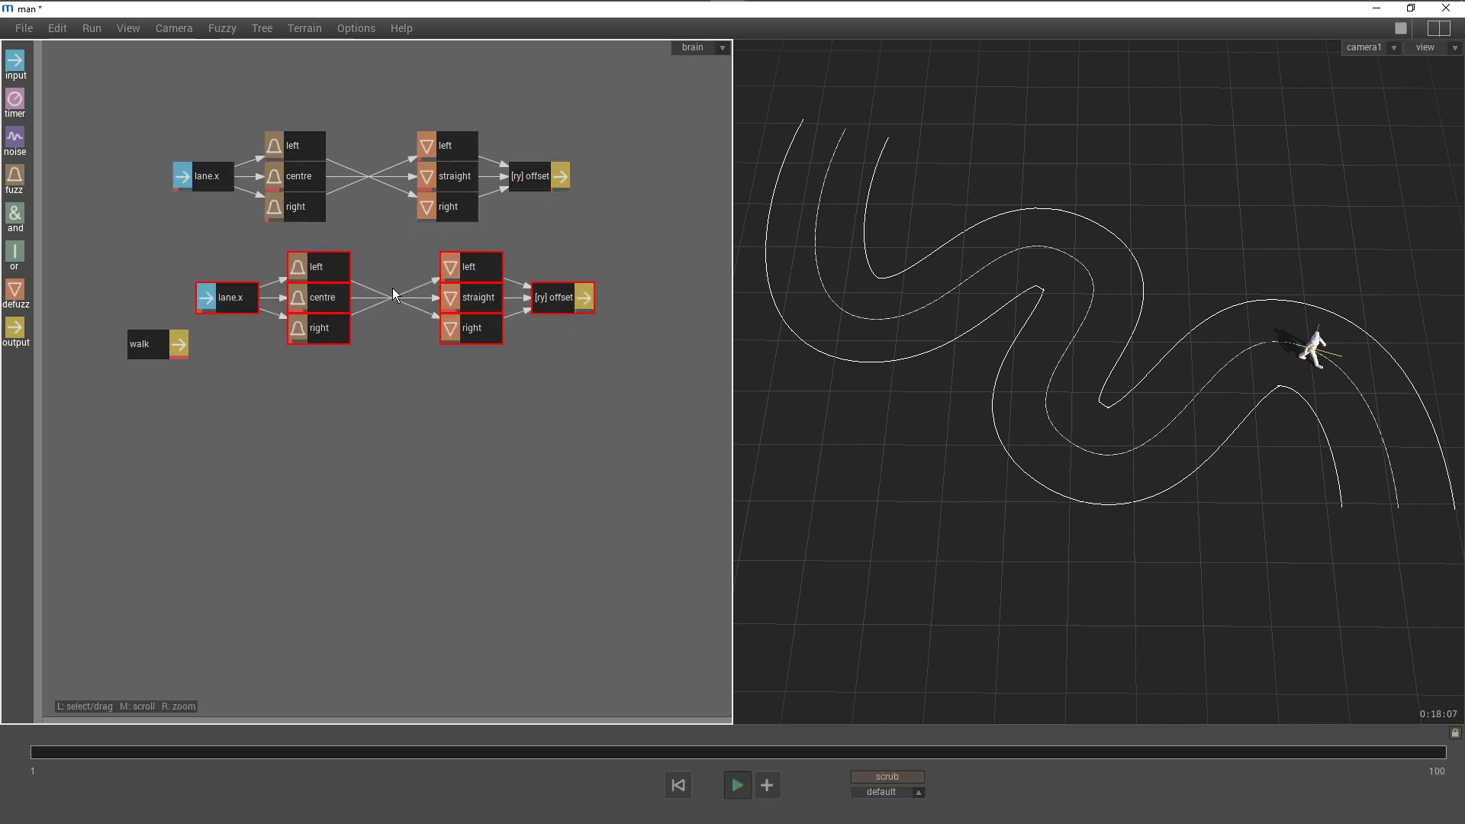
pyautogui.moveTo(390, 291); pyautogui.dragTo(374, 291)
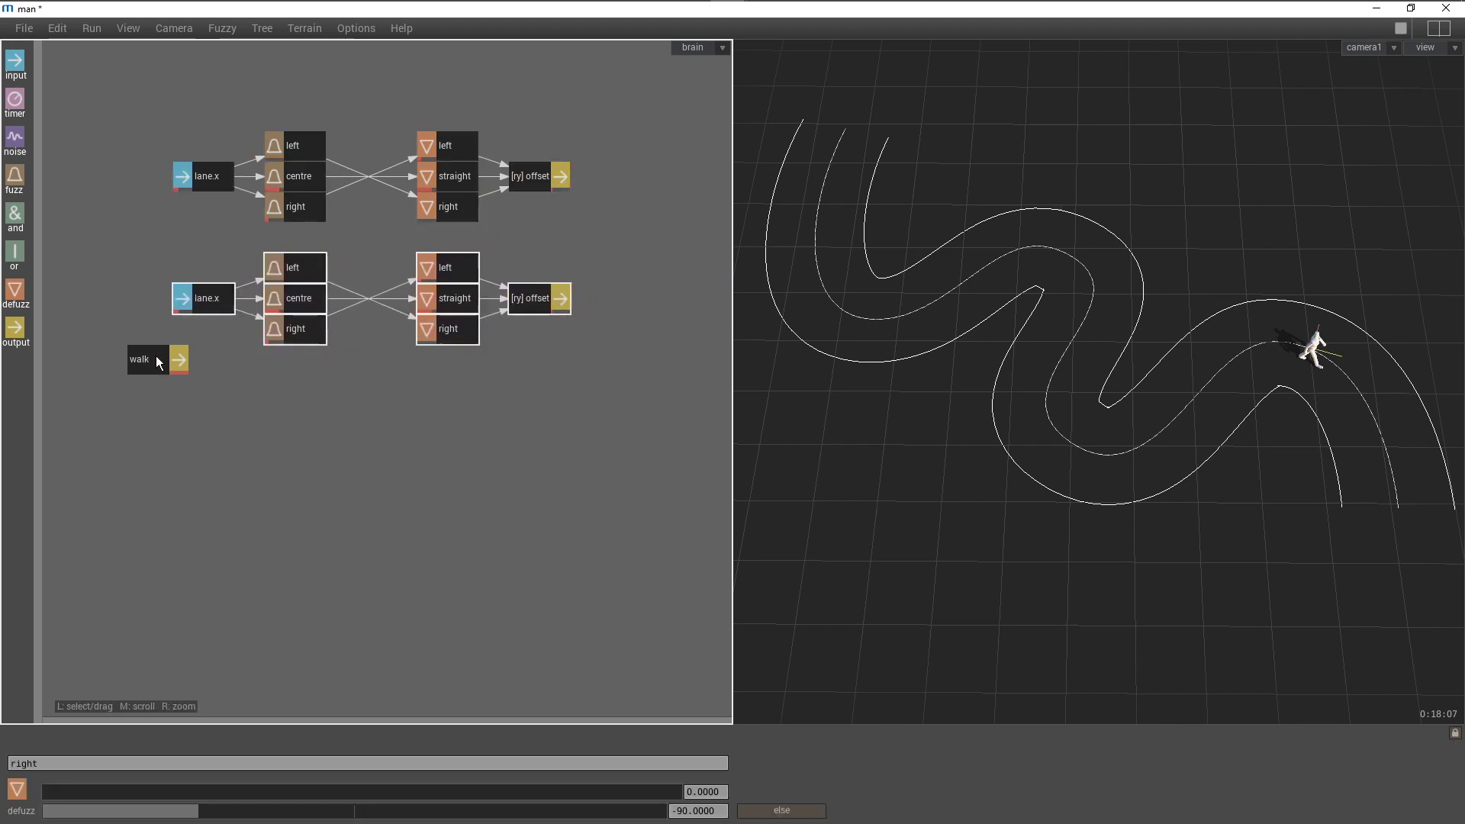
pyautogui.moveTo(158, 342); pyautogui.dragTo(112, 372)
# Disable all nodes of the original lane.x steering network
pyautogui.moveTo(185, 111); pyautogui.dragTo(586, 232)
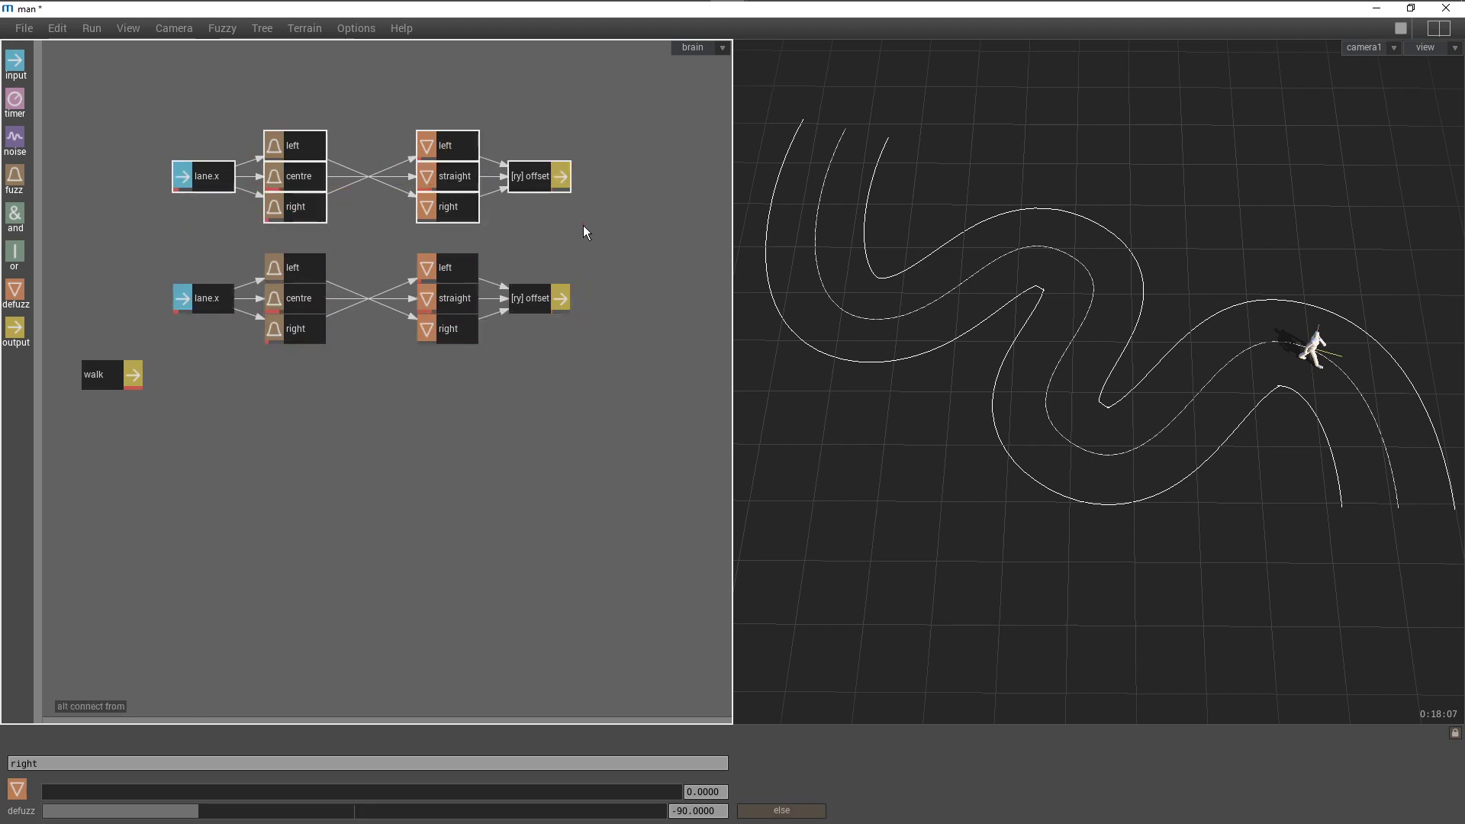
pyautogui.hotkey('ctrl', 'c')
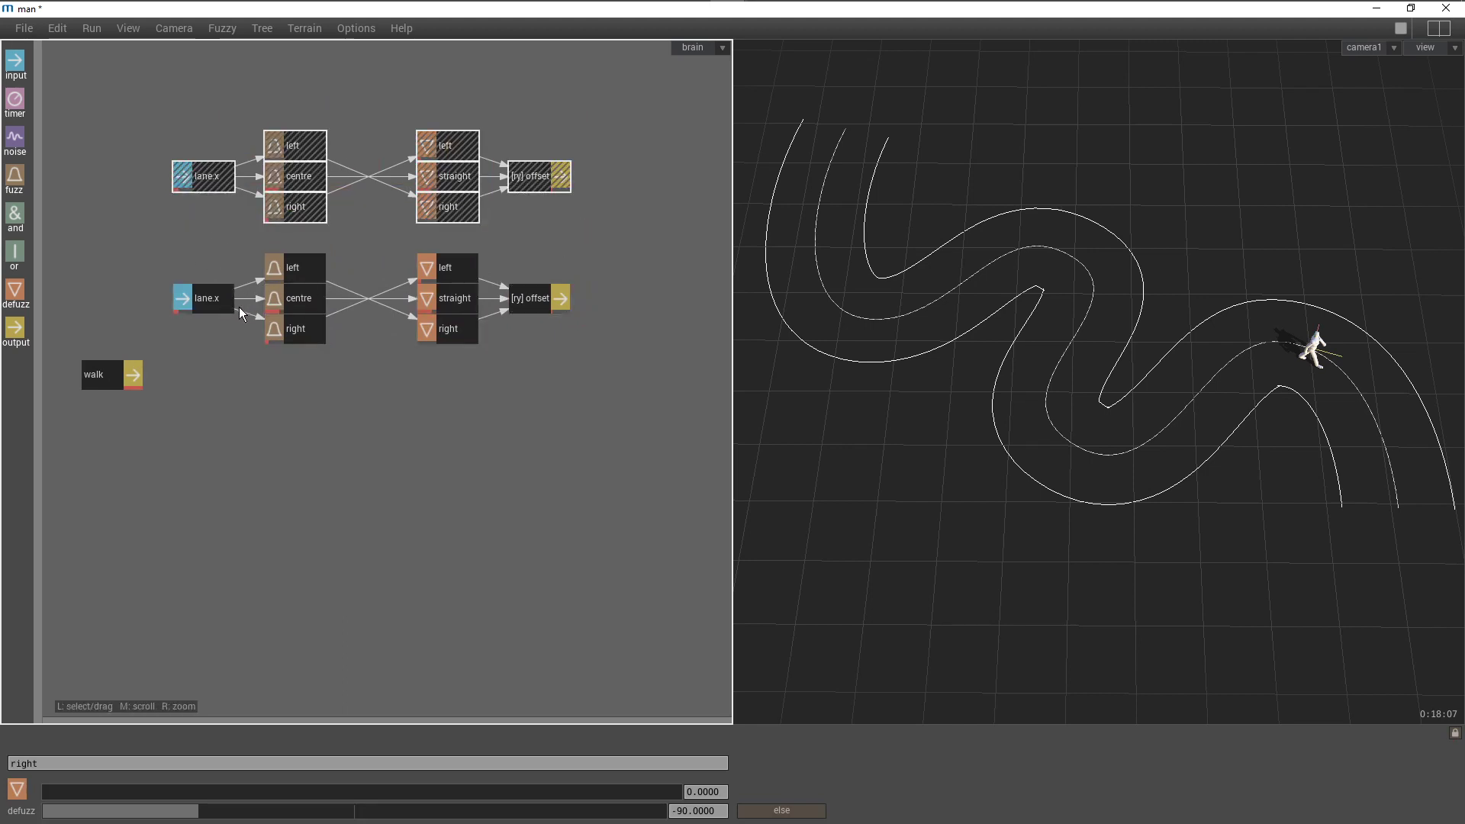
# Change the source channel of the copied network's input node to lane.ax
pyautogui.click(220, 303)
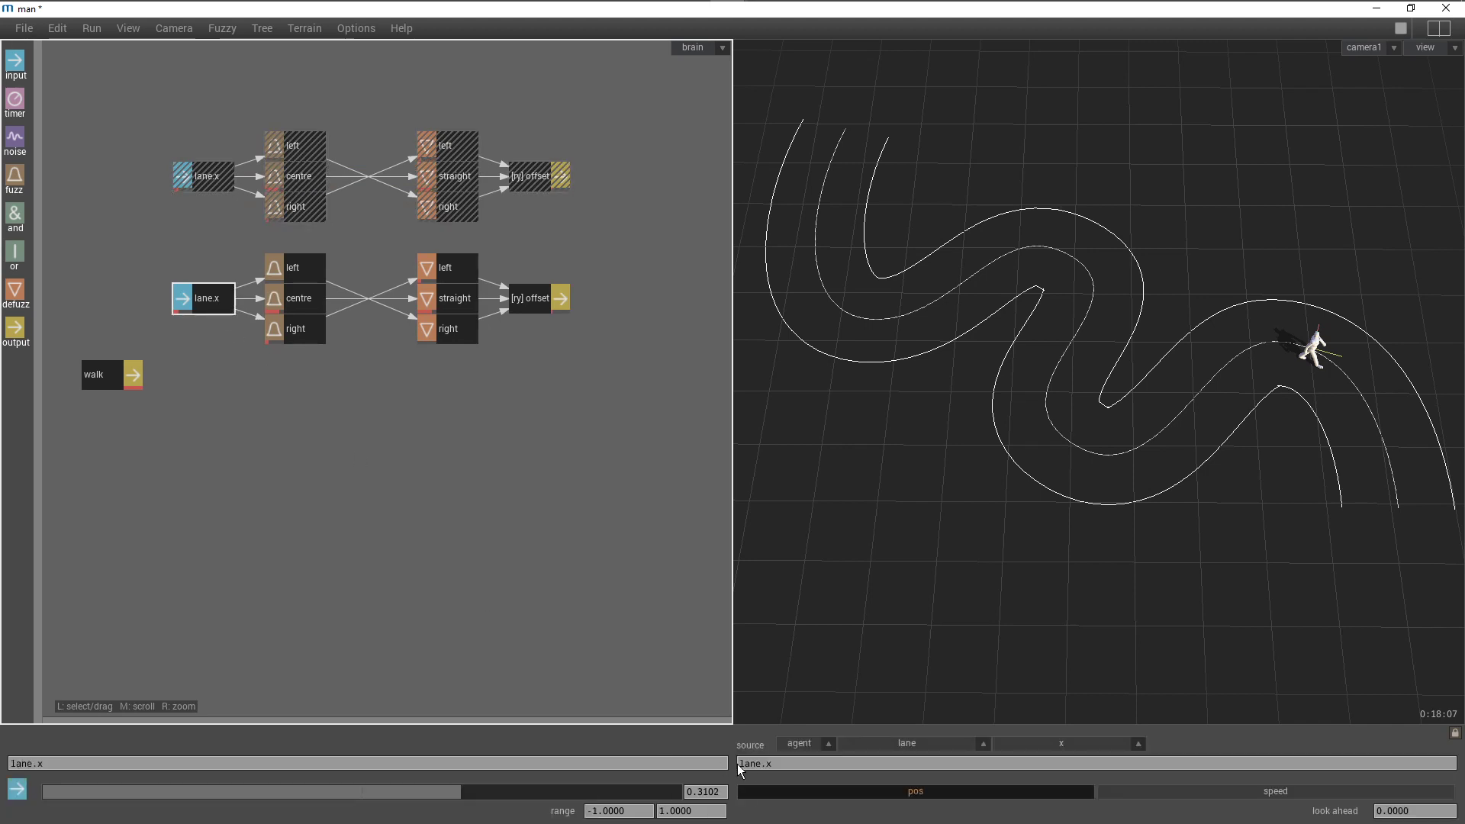
pyautogui.click(768, 763)
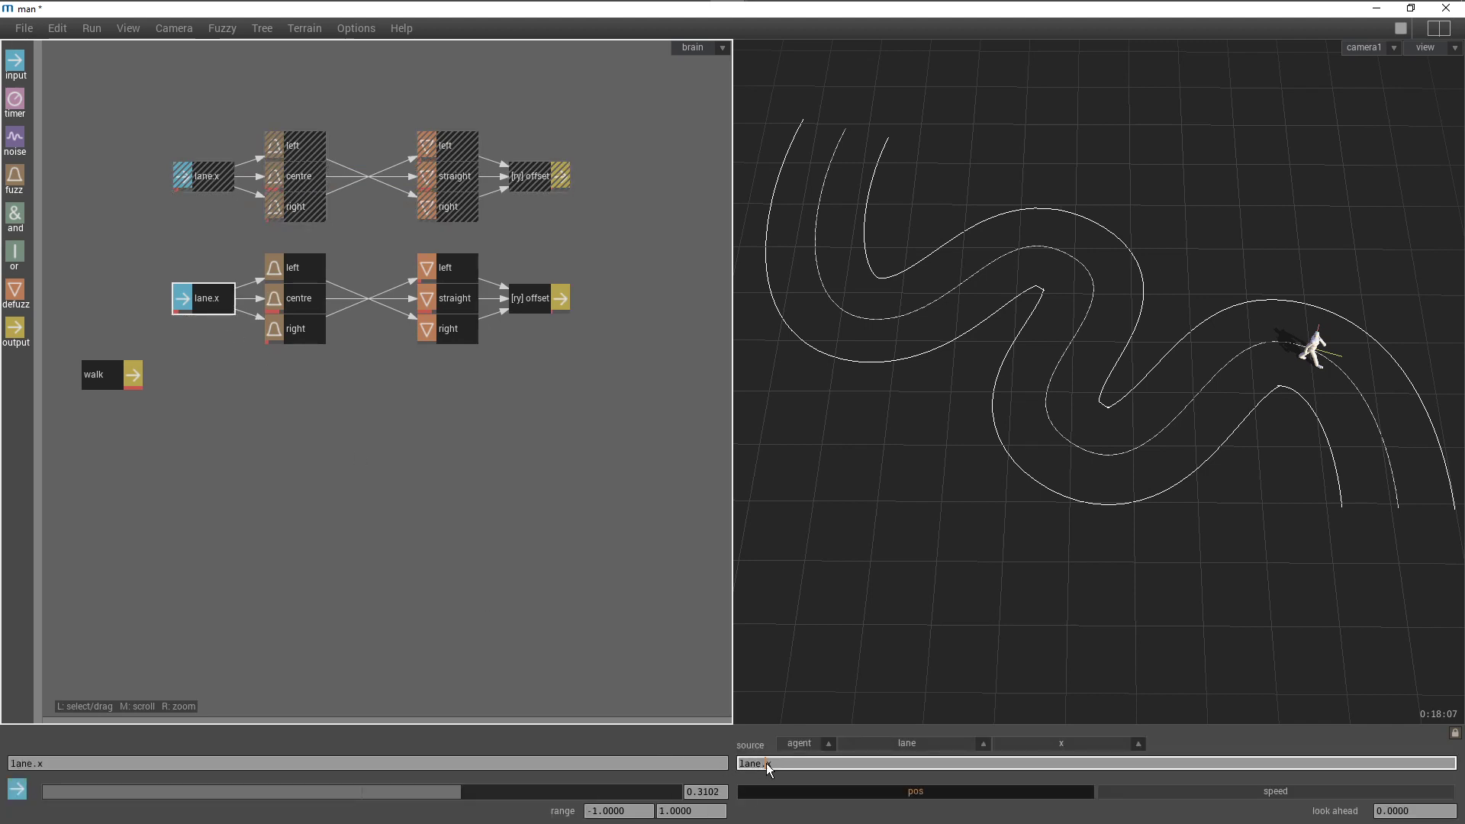
pyautogui.write('a')
pyautogui.press('Return')
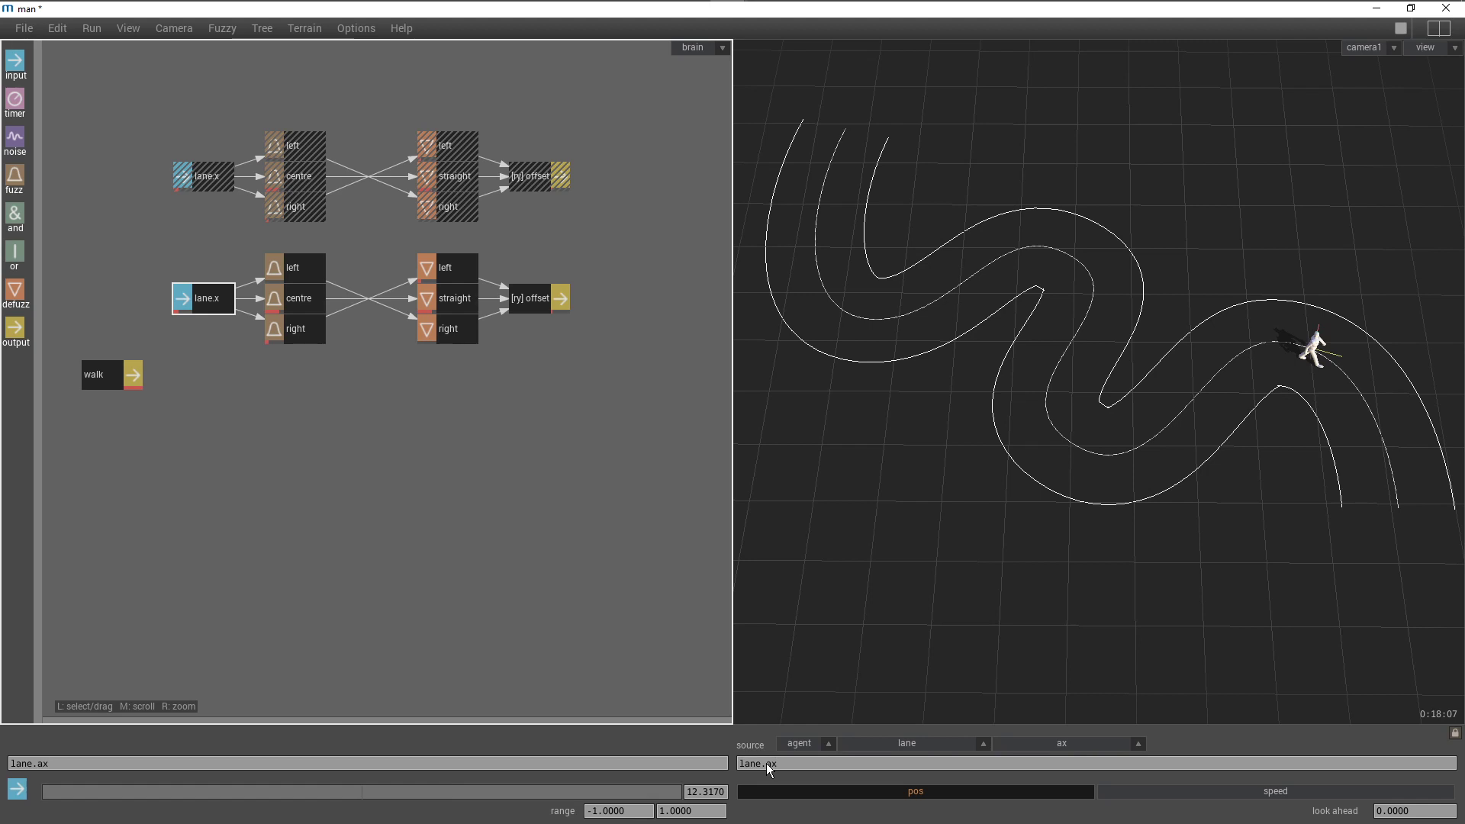
# Set the lane.ax input's range to -180 to 180
pyautogui.click(645, 814)
pyautogui.press('BackSpace')
pyautogui.press('BackSpace')
pyautogui.press('BackSpace')
pyautogui.press('BackSpace')
pyautogui.write('80')
pyautogui.press('Return')
pyautogui.click(709, 815)
pyautogui.press('BackSpace')
pyautogui.press('BackSpace')
pyautogui.press('BackSpace')
pyautogui.press('BackSpace')
pyautogui.write('80')
pyautogui.press('Return')
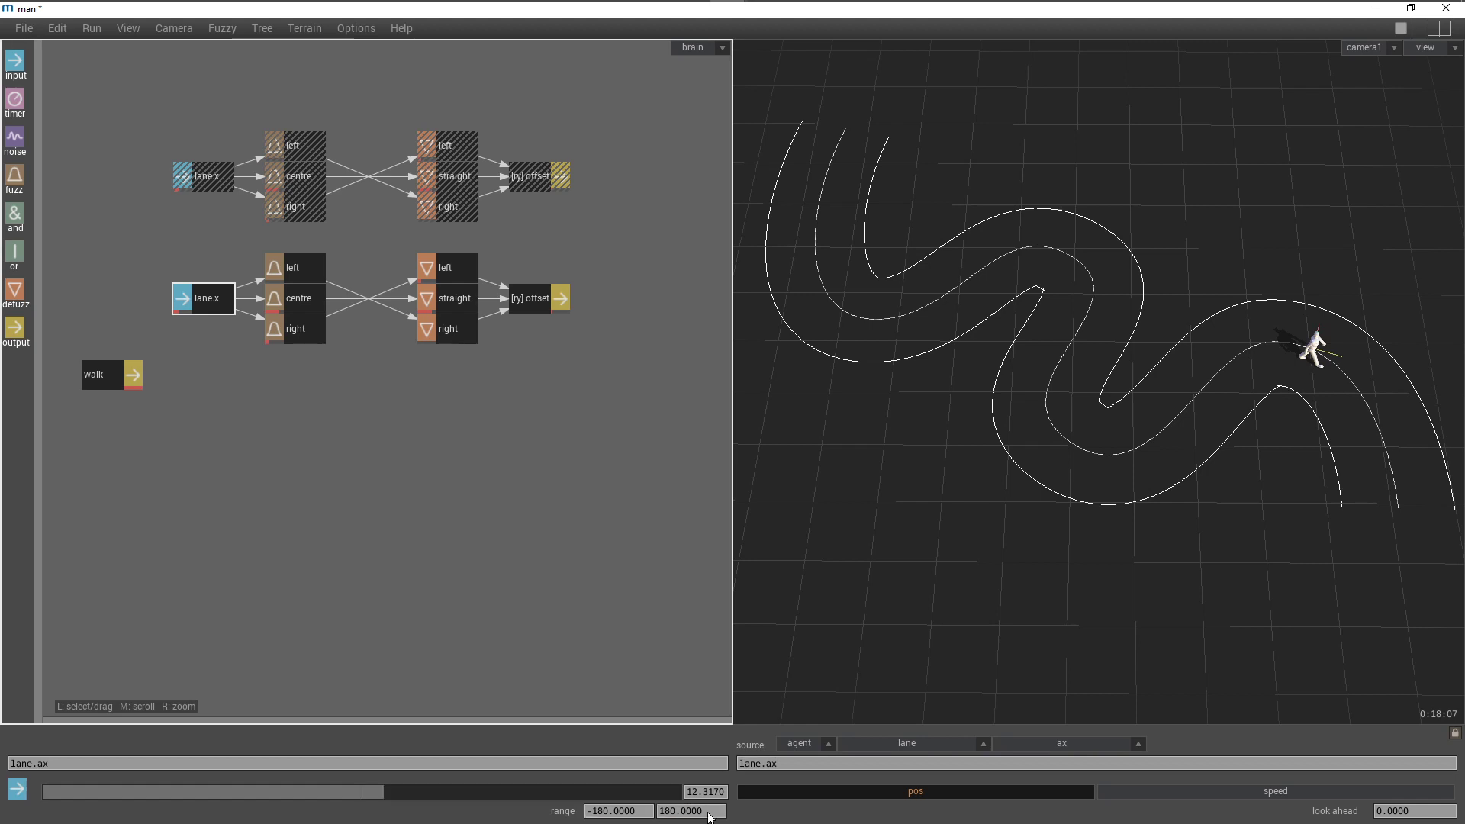
# Rename the left fuzz node of the lane.ax network to facing L
pyautogui.click(305, 264)
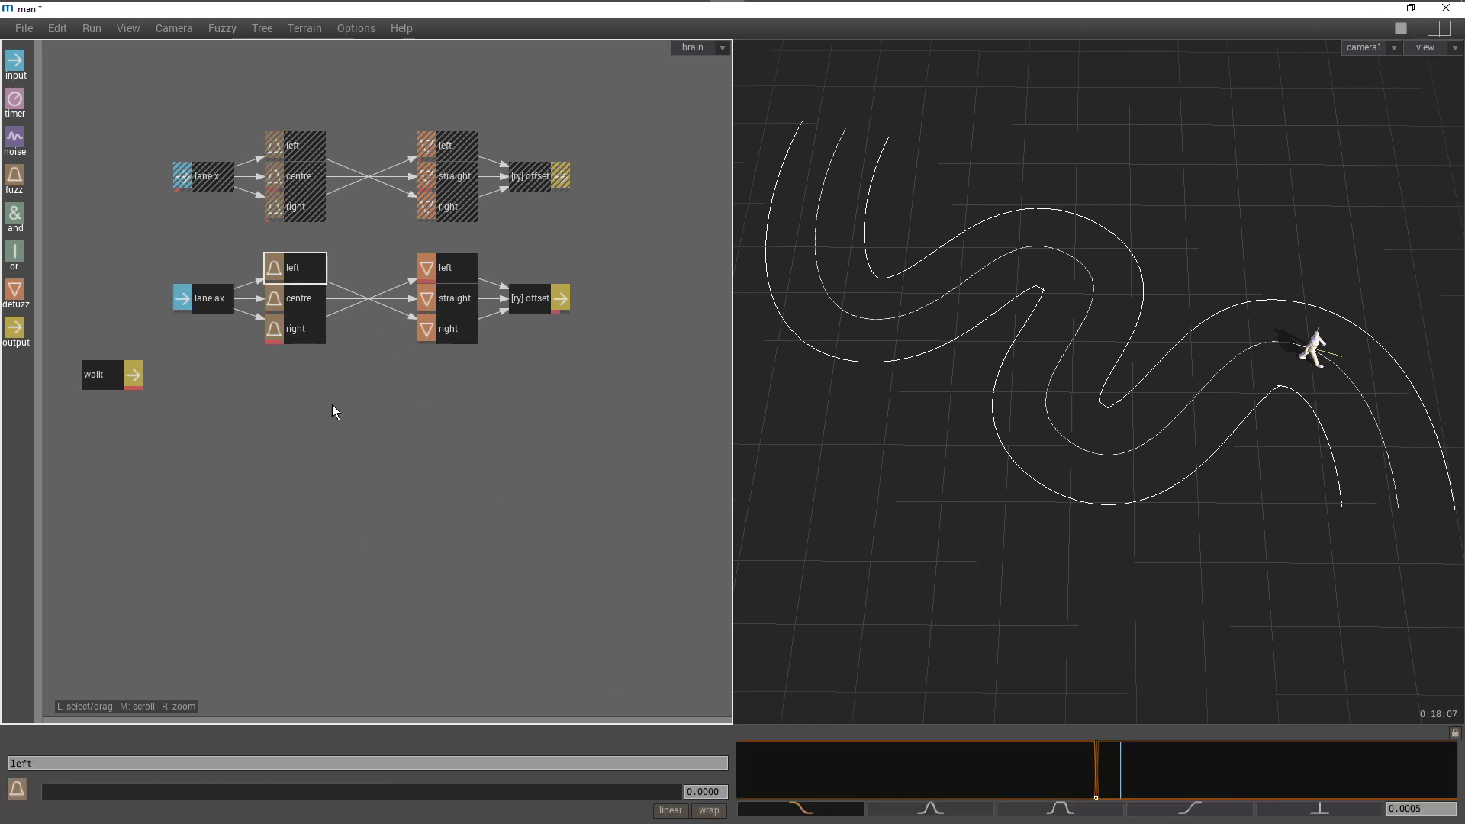
pyautogui.click(365, 765)
pyautogui.press('BackSpace')
pyautogui.press('BackSpace')
pyautogui.press('BackSpace')
pyautogui.press('BackSpace')
pyautogui.write('facing l')
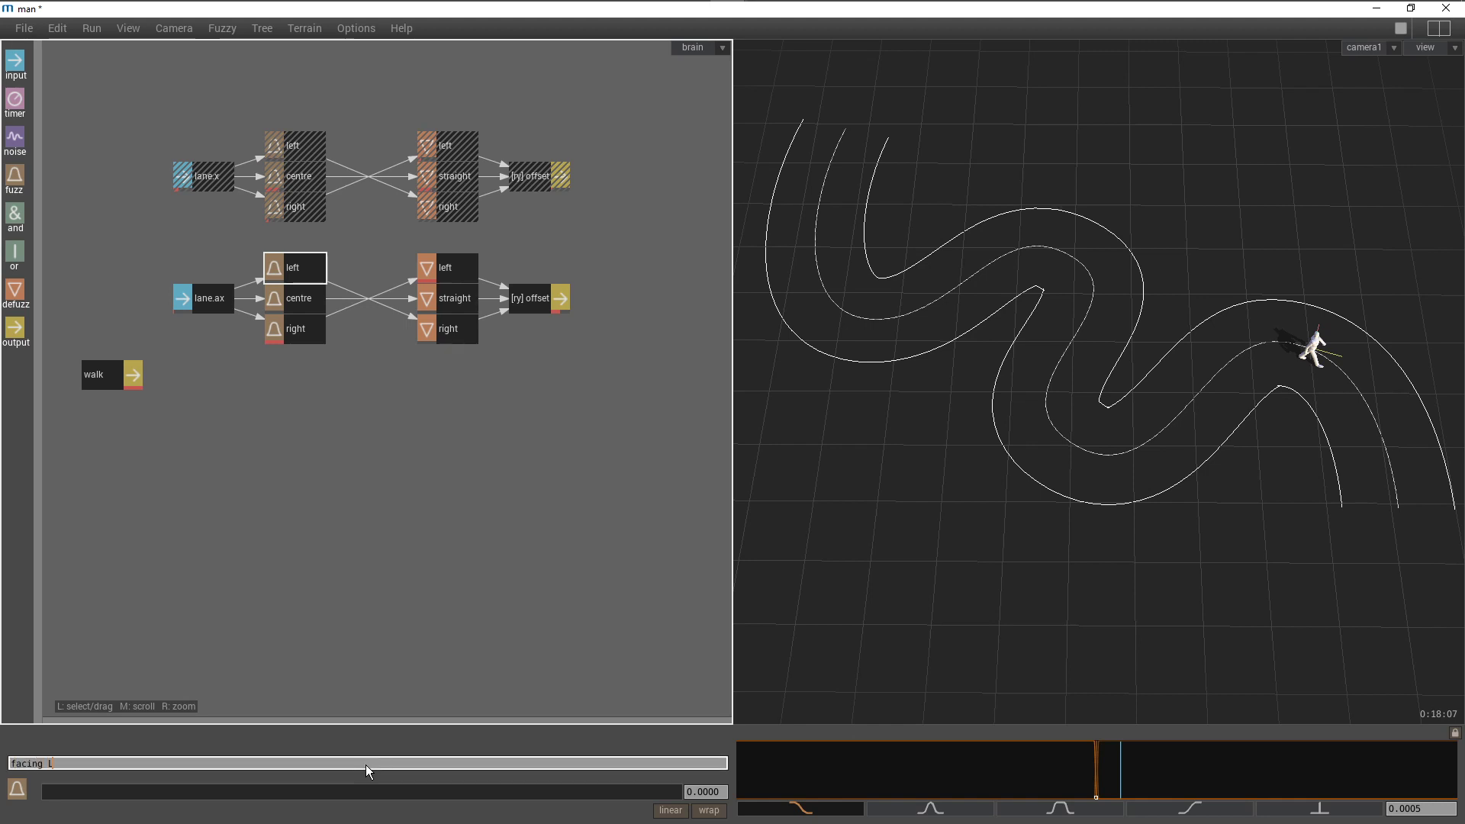
pyautogui.press('Return')
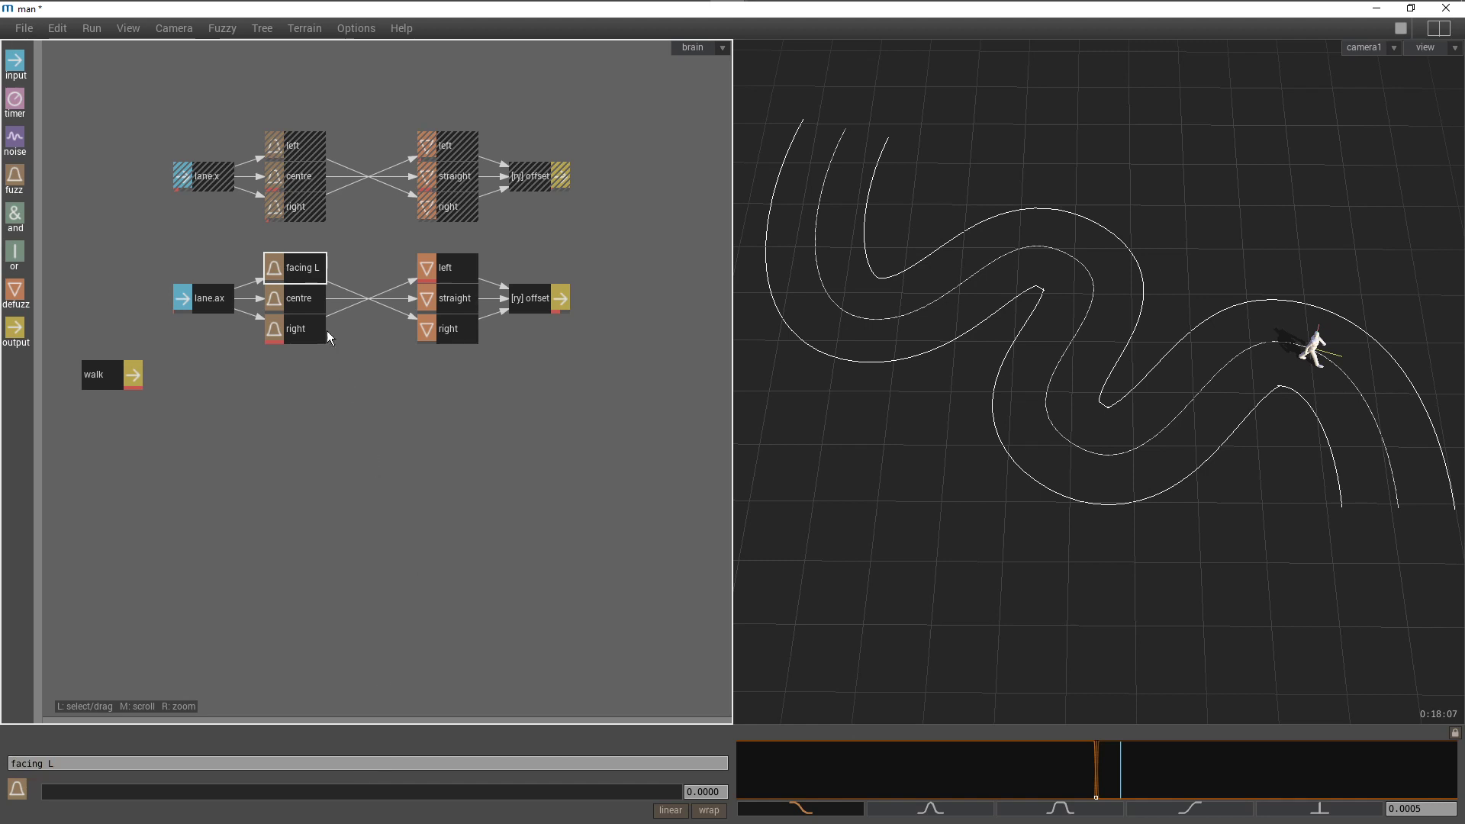
# Rename the centre fuzz node of the lane.ax network to straight
pyautogui.click(304, 300)
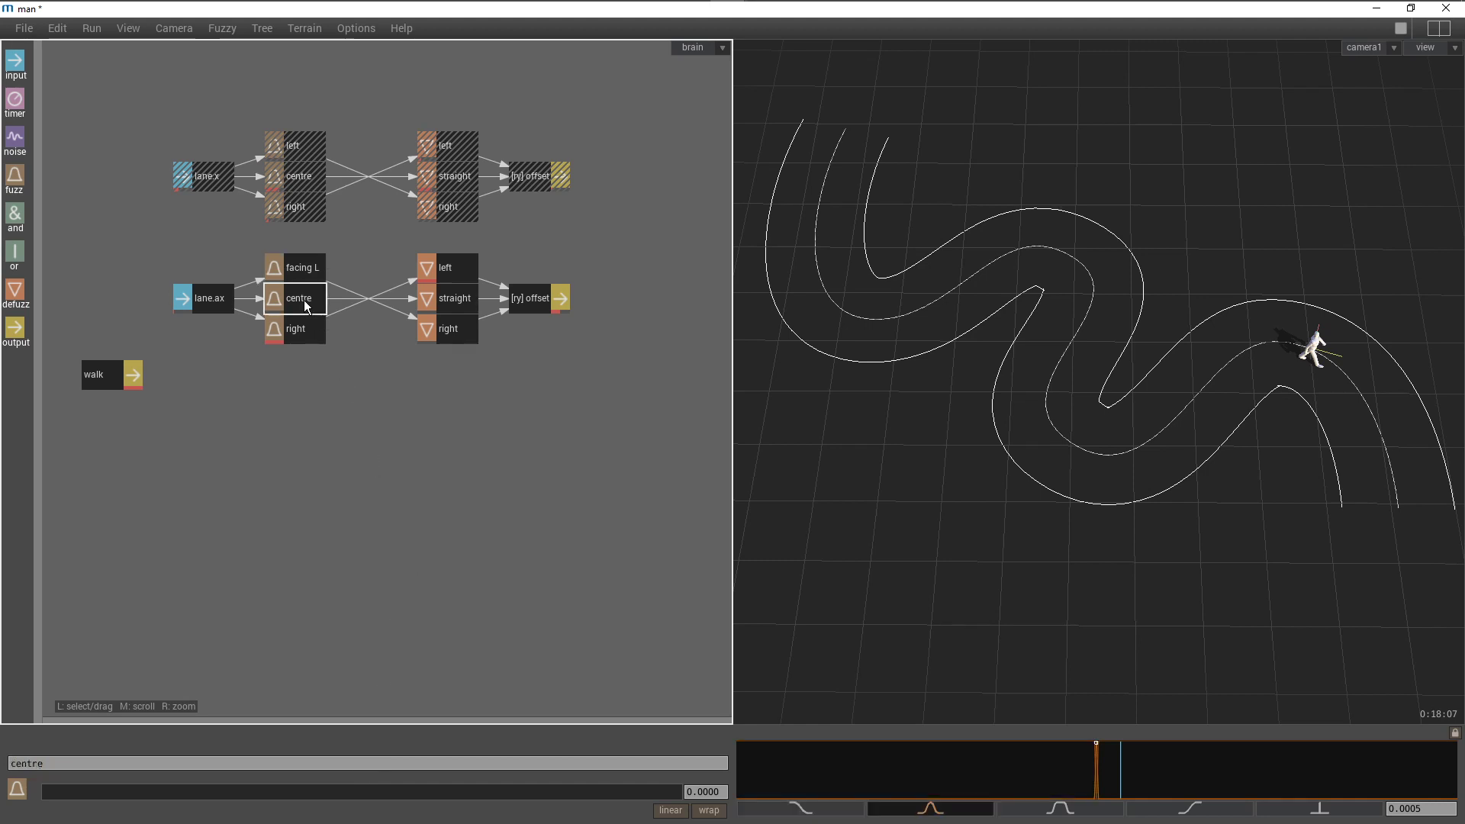
pyautogui.click(244, 760)
pyautogui.press('BackSpace')
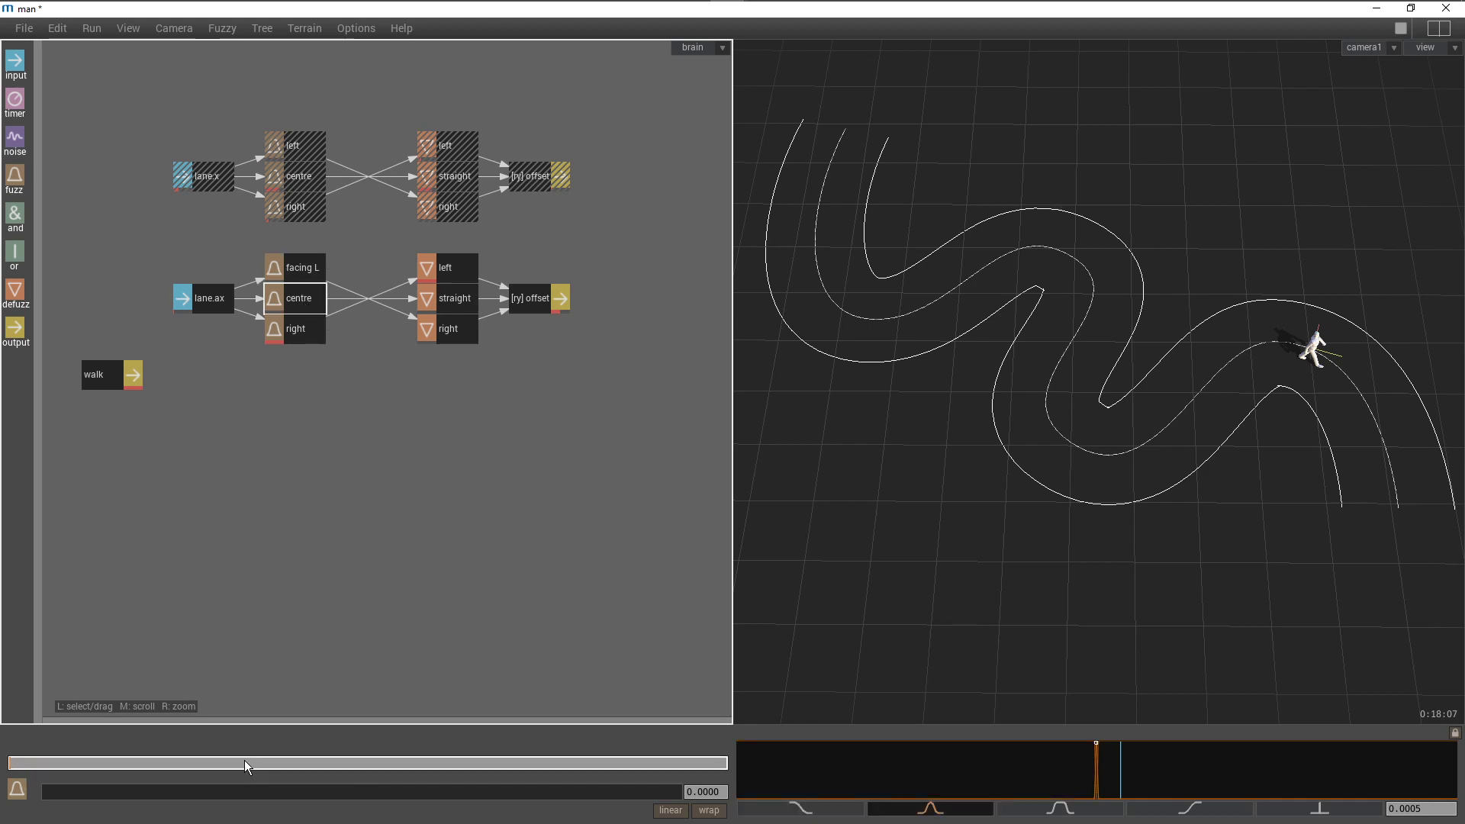
pyautogui.write('straight')
pyautogui.press('Return')
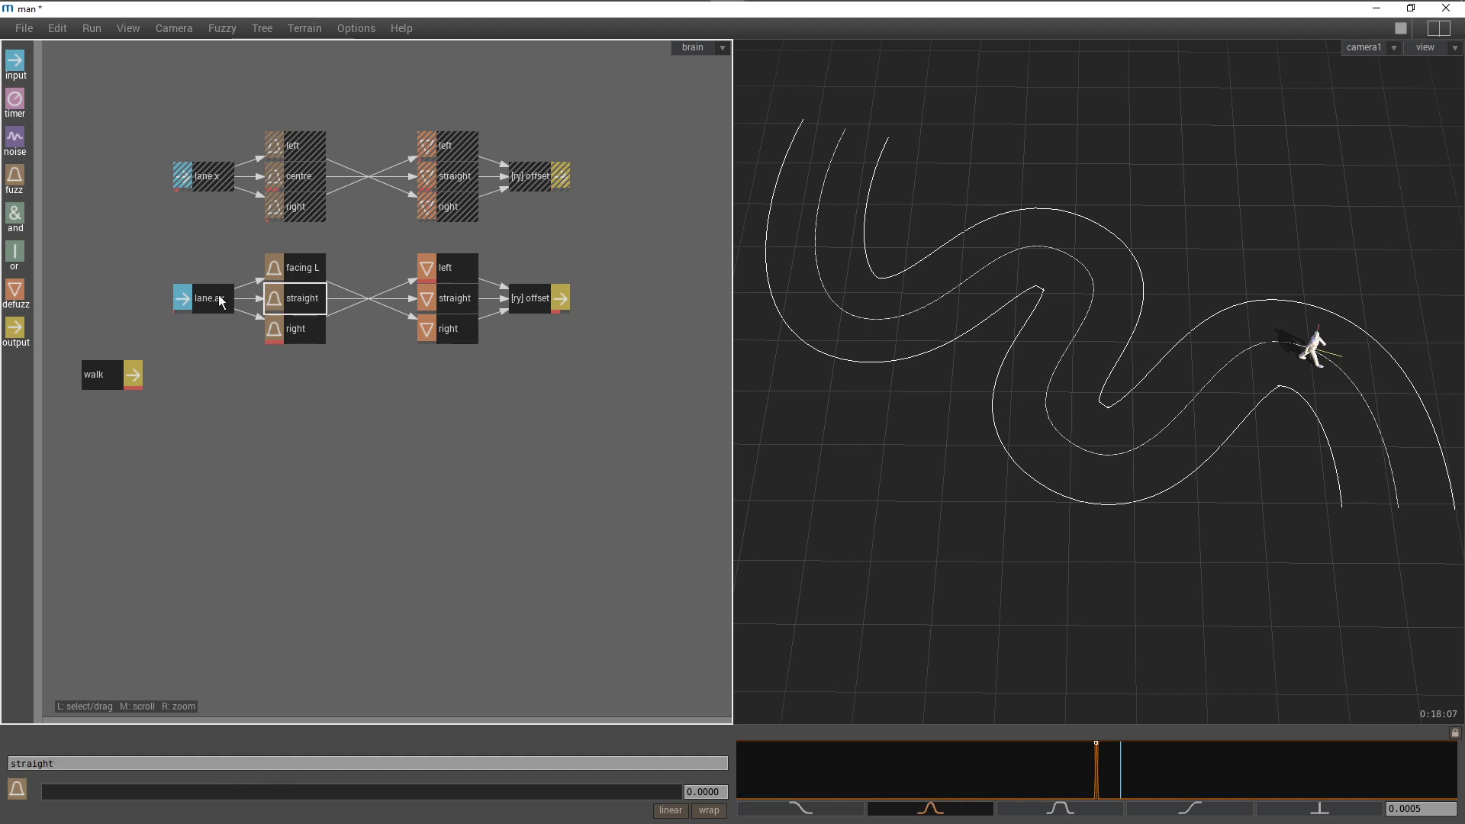
# Rename the right fuzz node of the lane.ax network to facing R
pyautogui.click(296, 340)
pyautogui.click(209, 758)
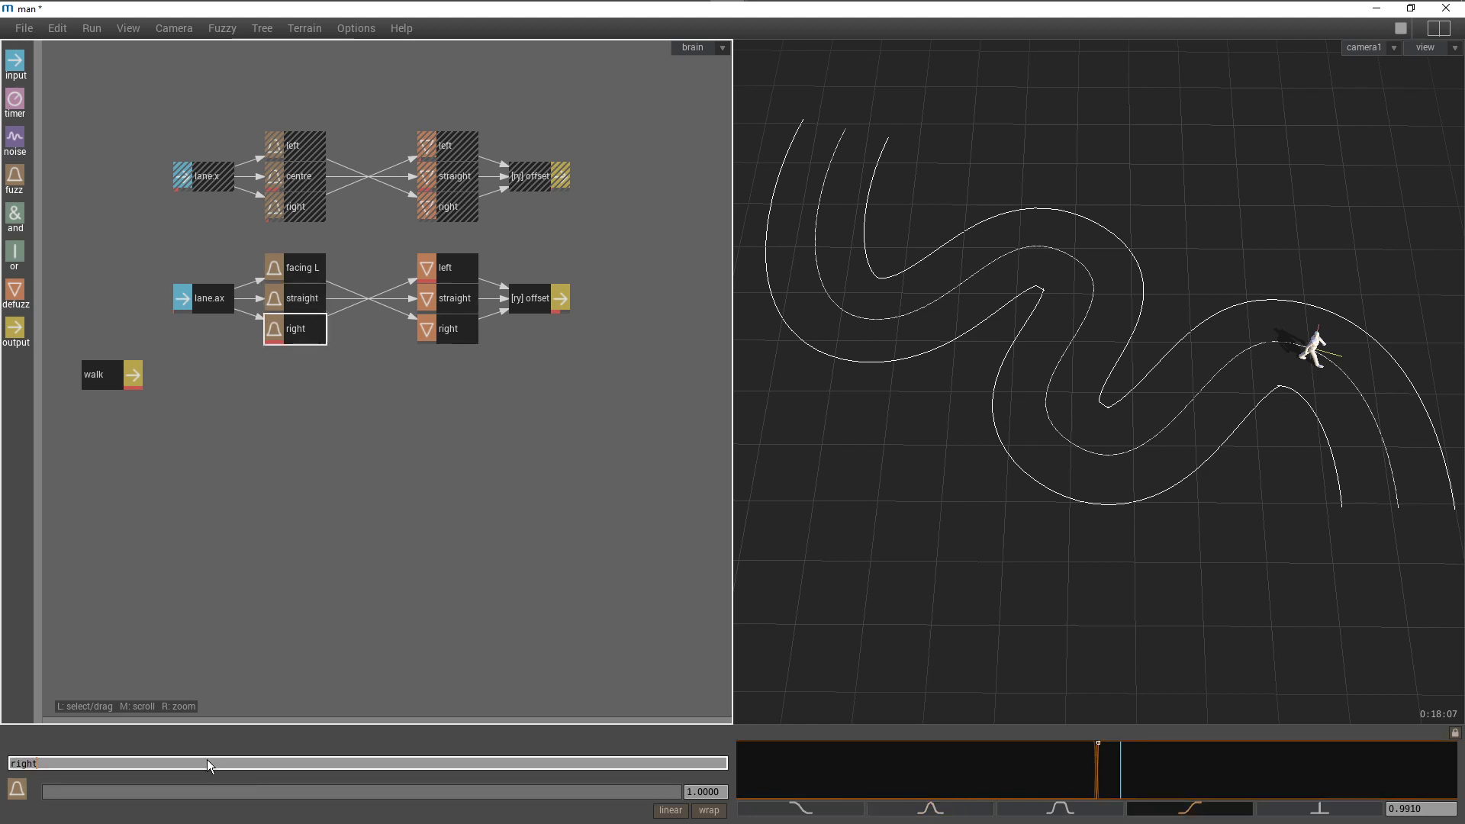
pyautogui.press('BackSpace')
pyautogui.press('BackSpace')
pyautogui.press('BackSpace')
pyautogui.press('BackSpace')
pyautogui.press('BackSpace')
pyautogui.write('facing R')
pyautogui.press('Return')
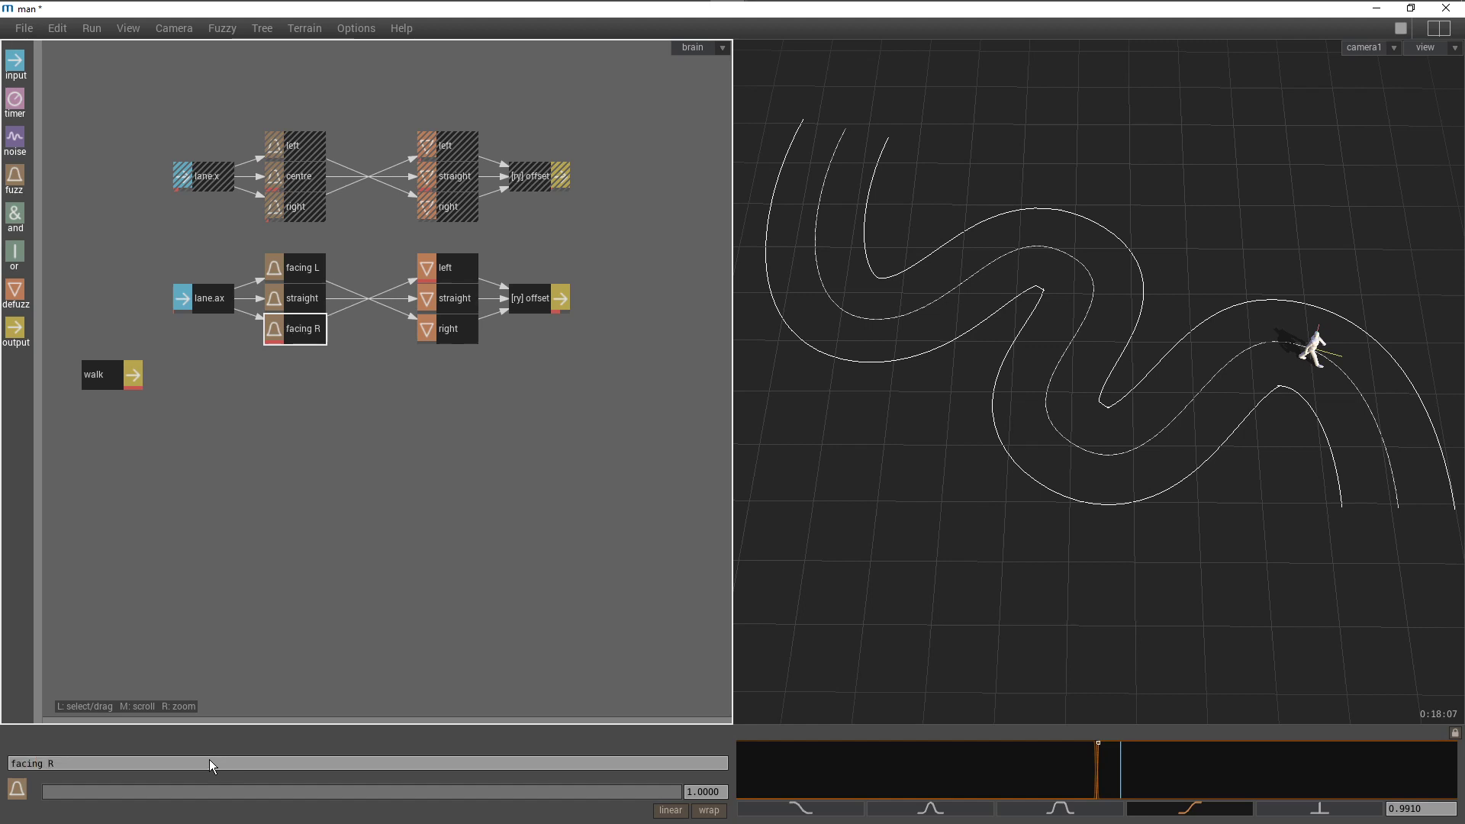
# Give the facing L fuzz node a rising membership curve running from 0 to 45
pyautogui.click(307, 271)
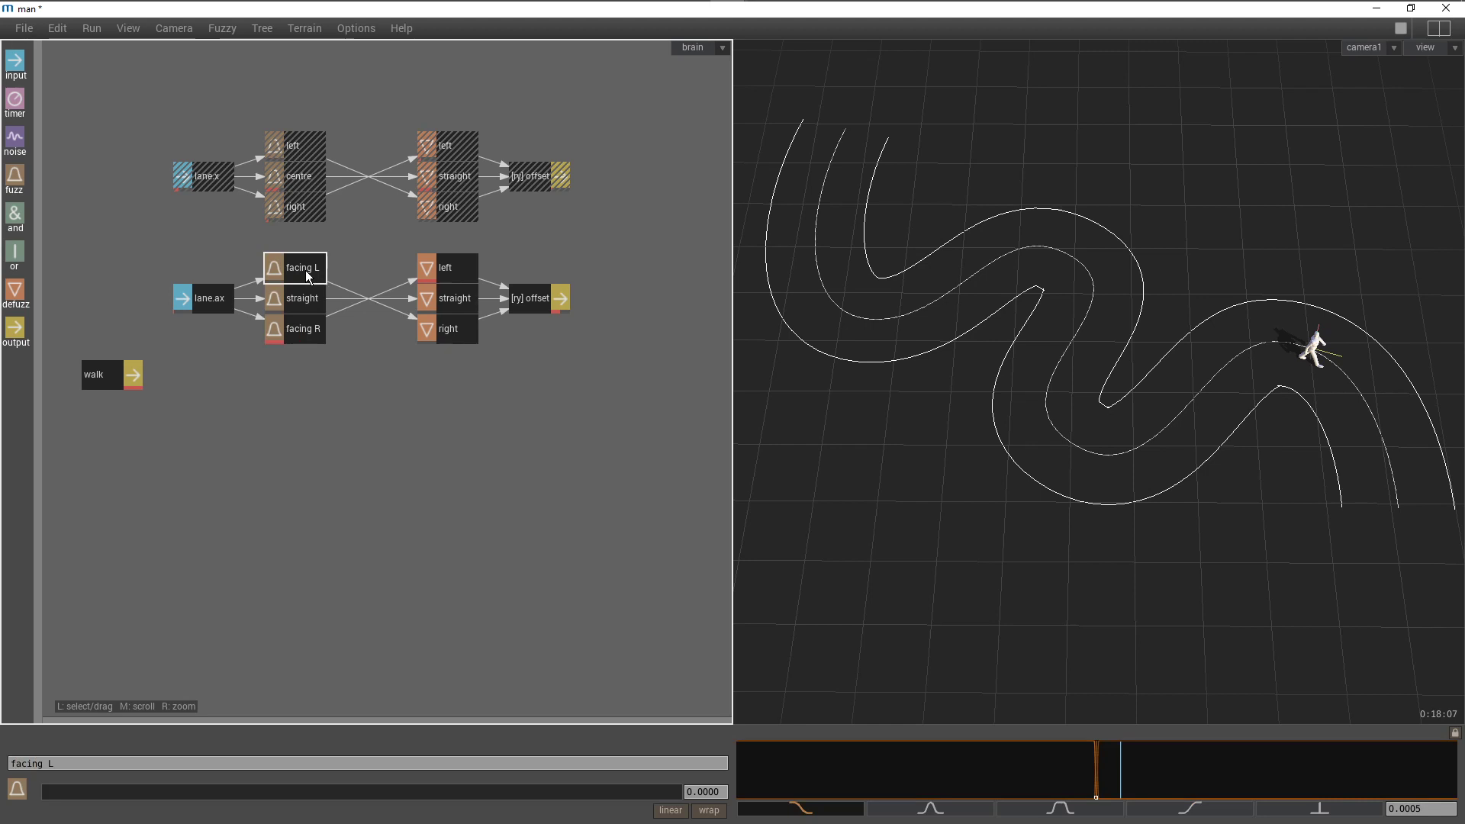
pyautogui.click(1201, 807)
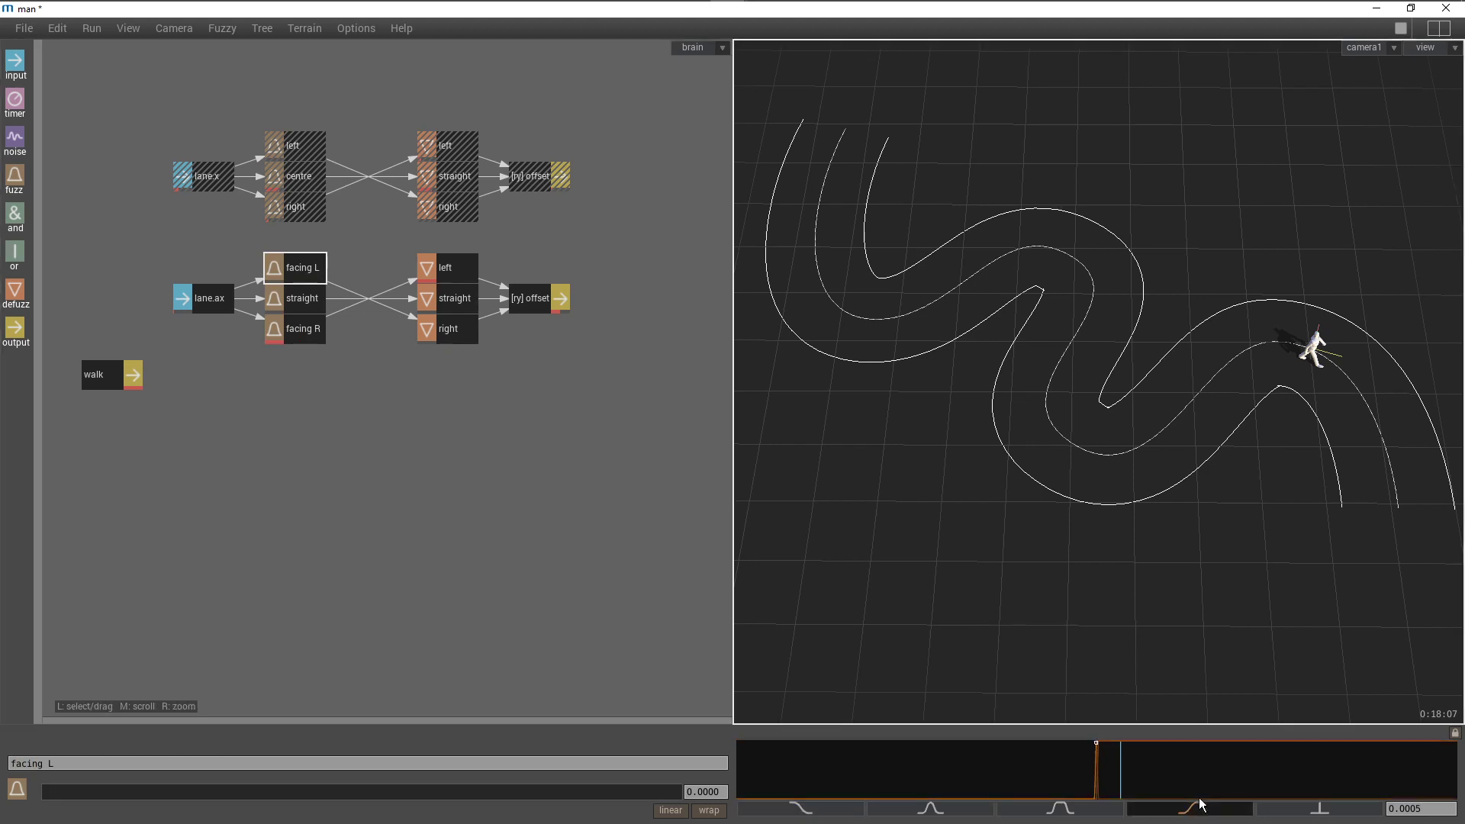
pyautogui.moveTo(1145, 756); pyautogui.dragTo(1239, 766)
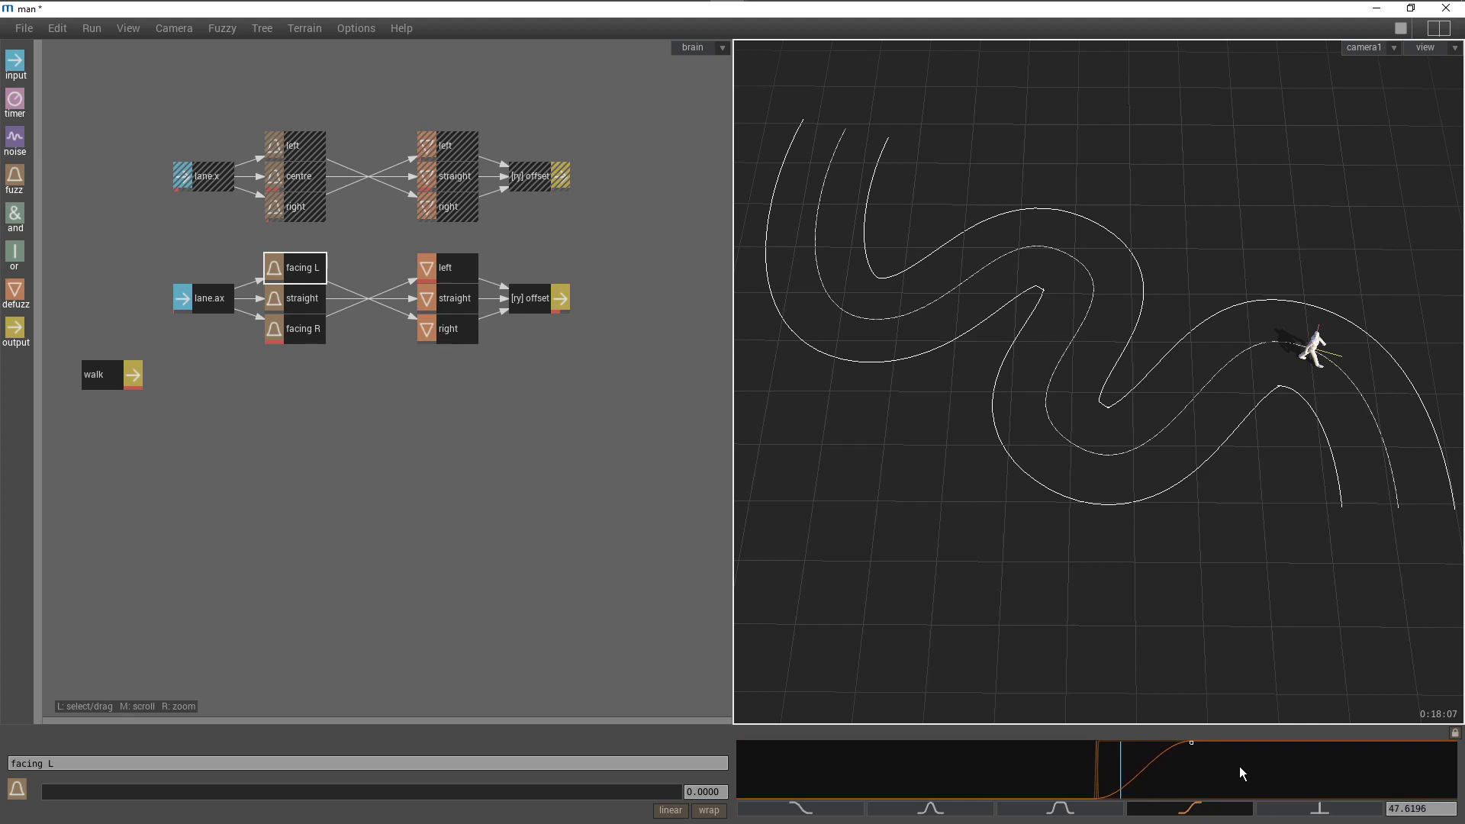
pyautogui.click(1432, 811)
pyautogui.press('BackSpace')
pyautogui.press('BackSpace')
pyautogui.press('BackSpace')
pyautogui.press('BackSpace')
pyautogui.press('BackSpace')
pyautogui.press('BackSpace')
pyautogui.write('45')
pyautogui.press('Return')
pyautogui.click(1435, 810)
pyautogui.press('Tab')
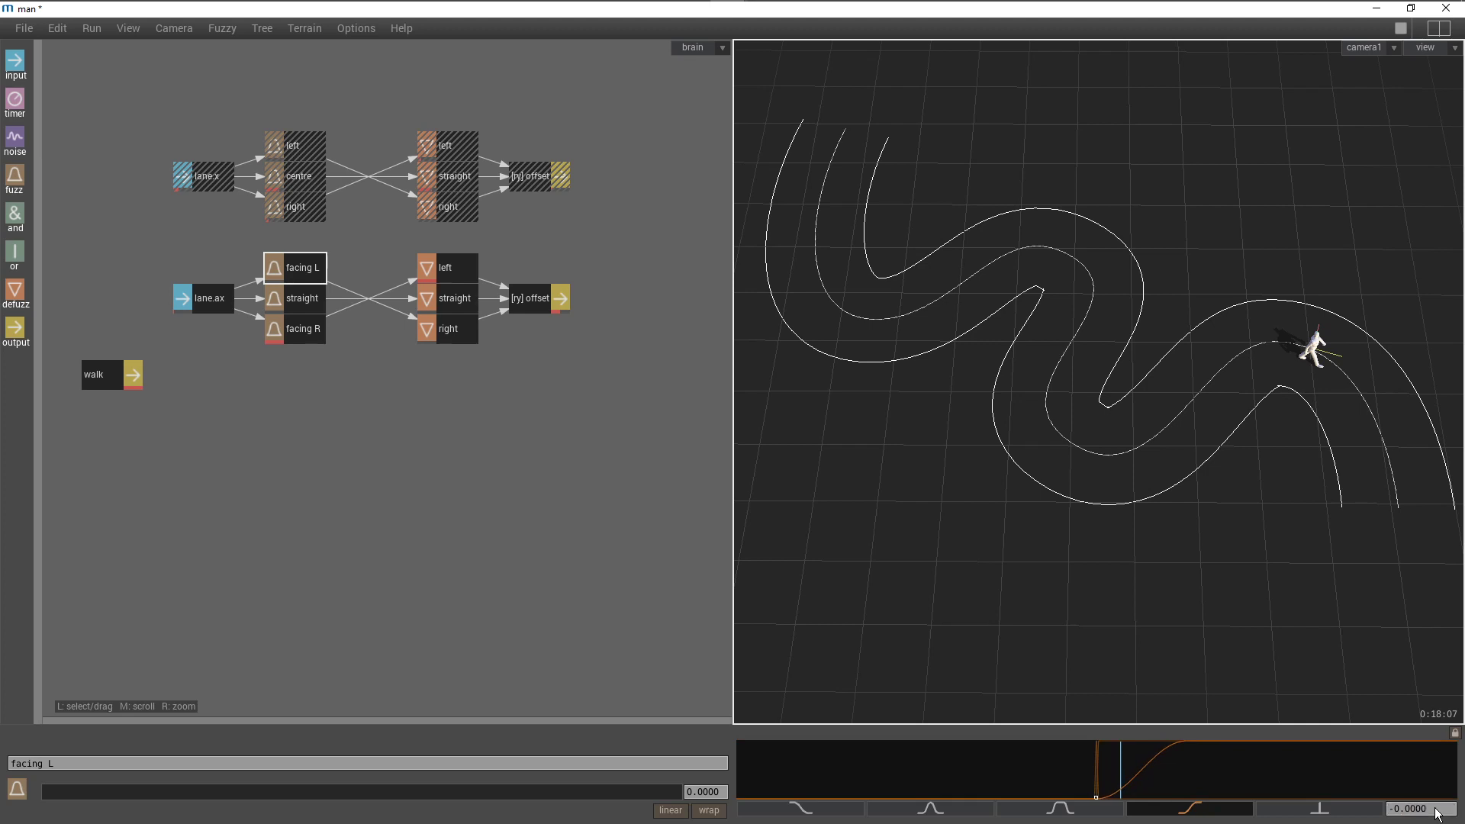
# Set the lower foot on the negative side of the lane.ax straight node's membership curve to -45
pyautogui.click(322, 305)
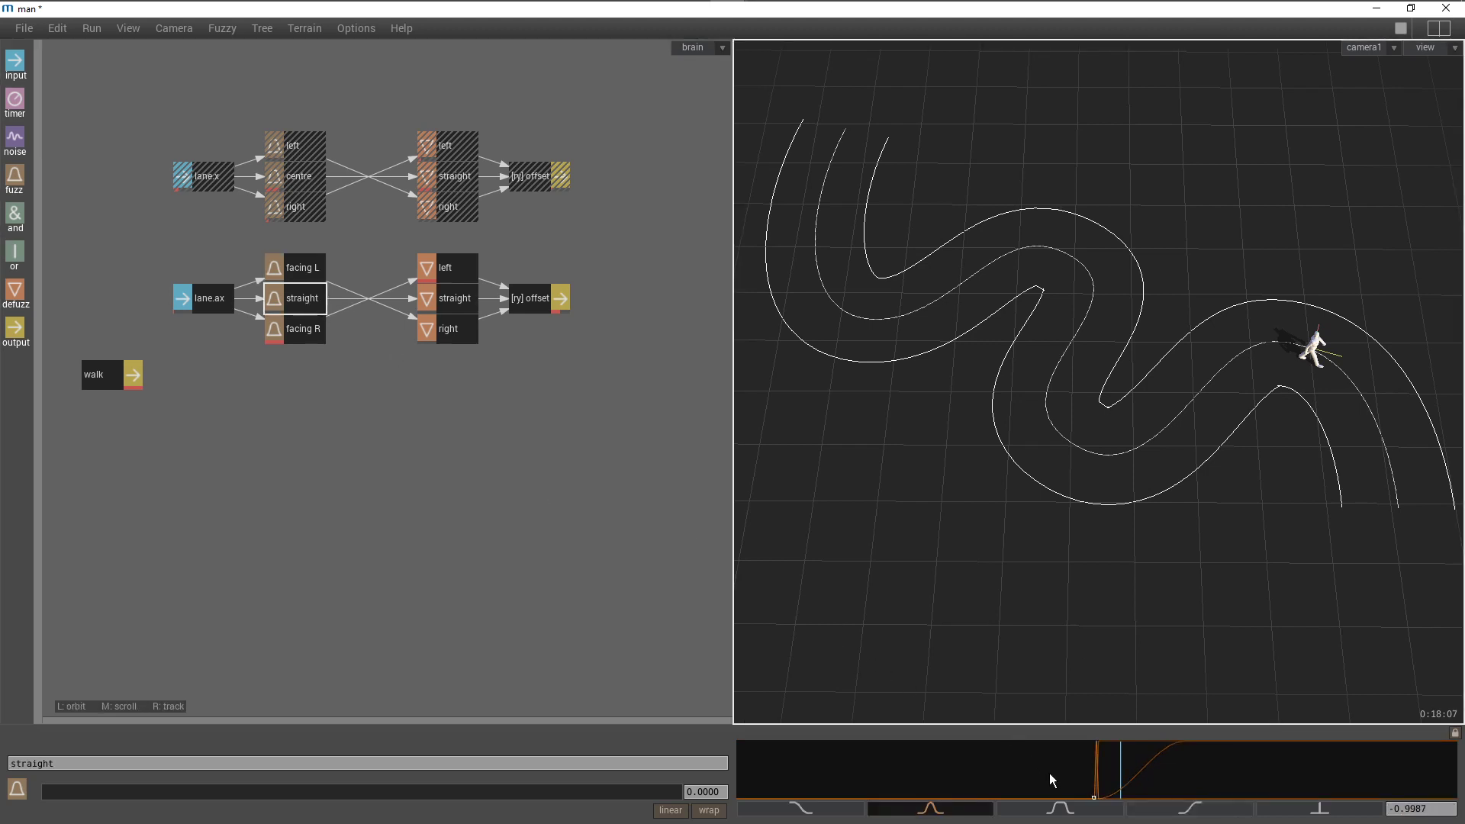
pyautogui.moveTo(1050, 772); pyautogui.dragTo(960, 771)
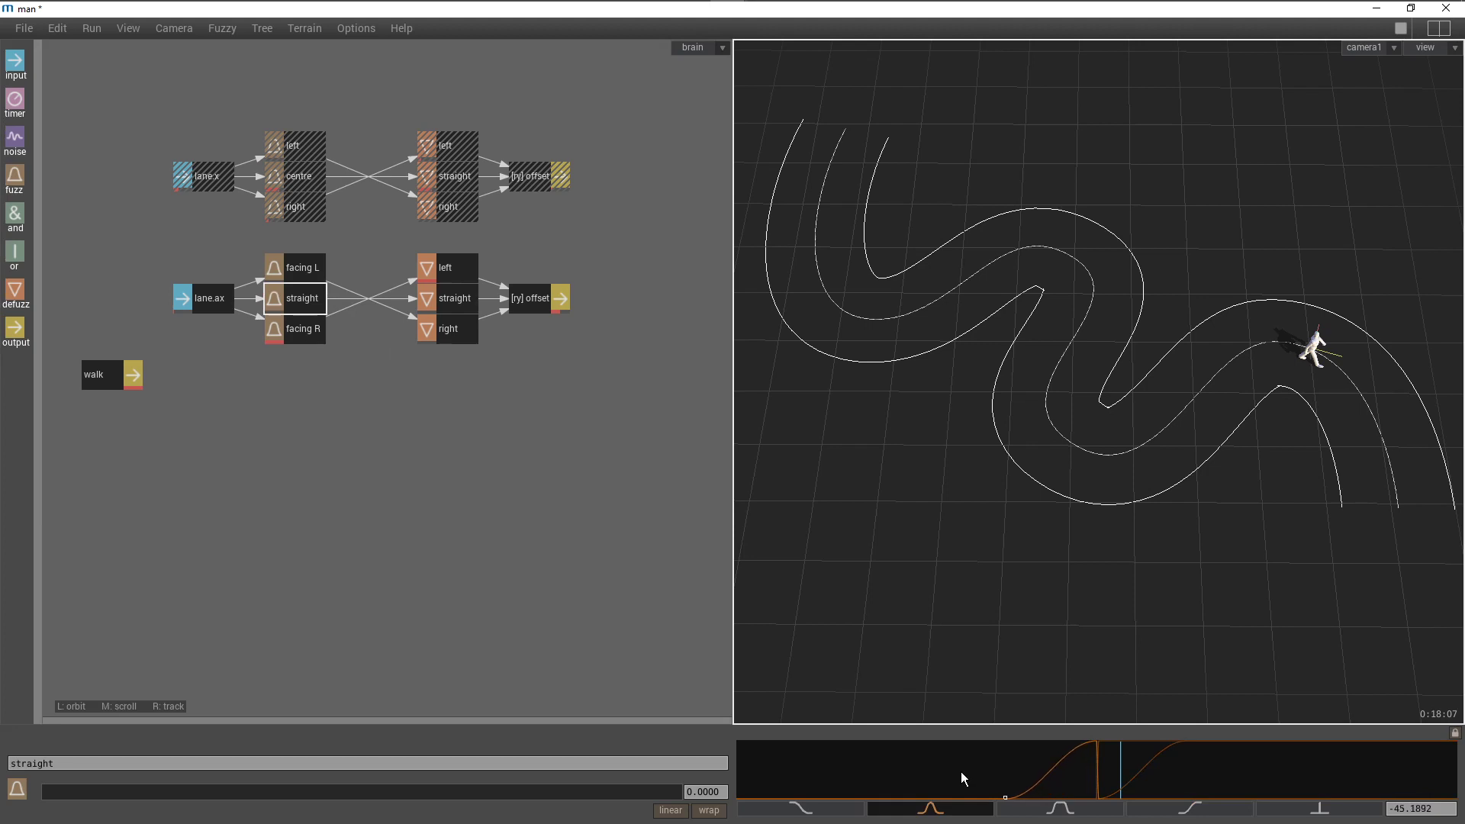
pyautogui.click(1444, 810)
pyautogui.write('-45.')
pyautogui.press('Return')
pyautogui.click(1413, 808)
pyautogui.press('Down')
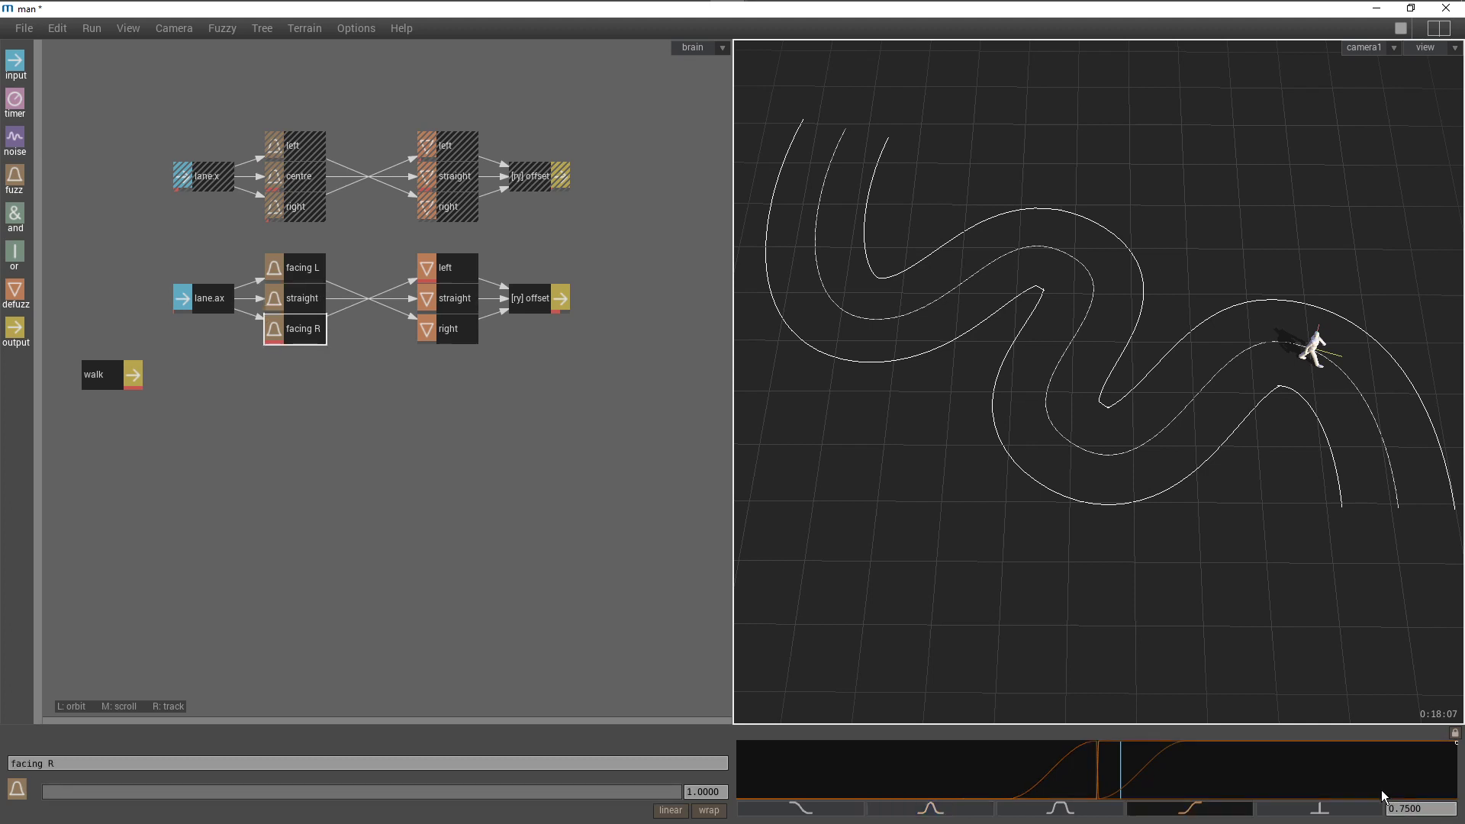
pyautogui.press('Right')
pyautogui.press('Left')
pyautogui.press('Right')
pyautogui.press('Right')
# Set the foot on the positive side of the lane.ax straight node's membership curve to 45
pyautogui.click(328, 298)
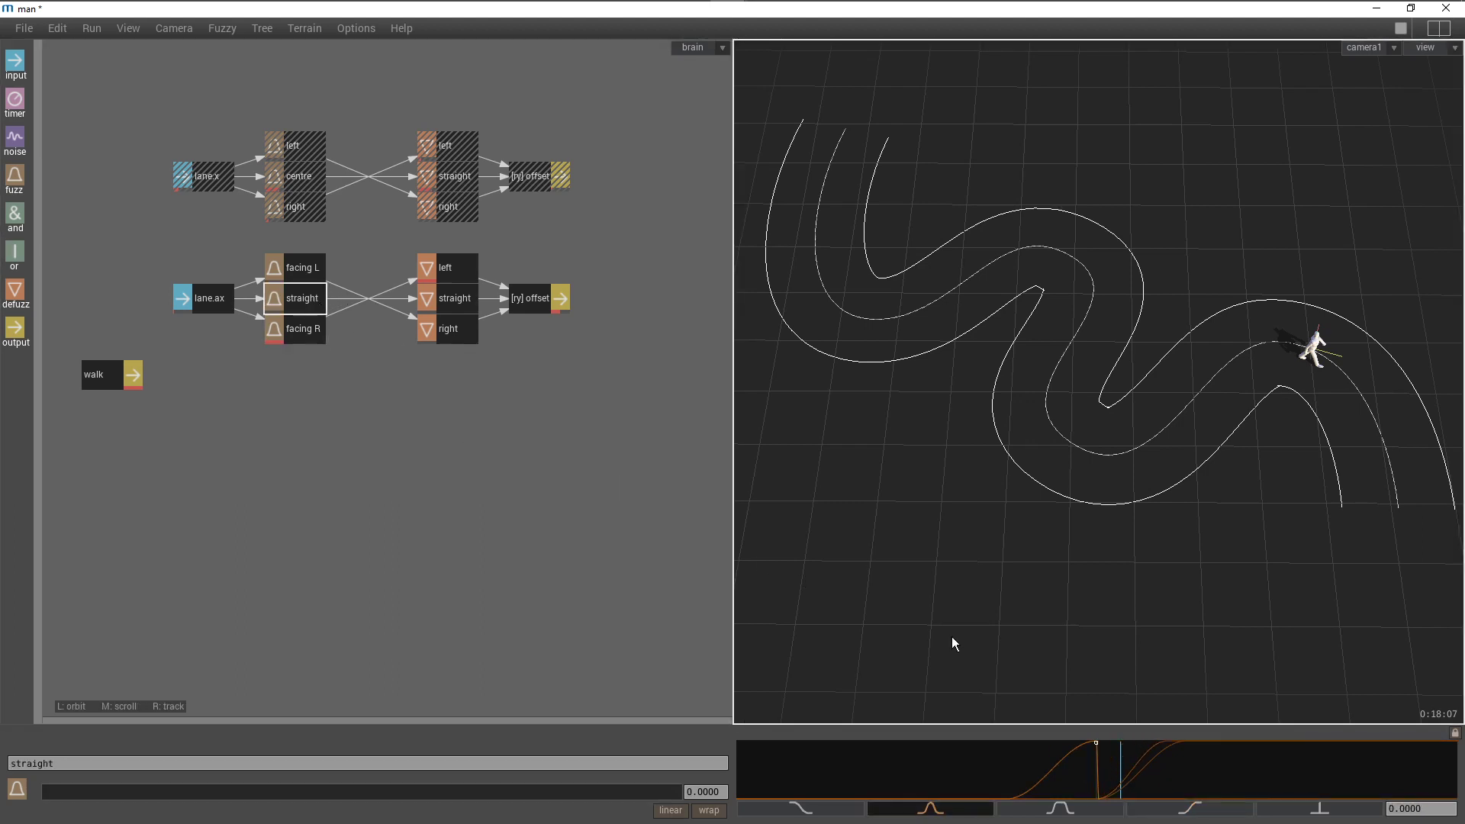
pyautogui.moveTo(1141, 785); pyautogui.dragTo(1180, 786)
pyautogui.click(1439, 810)
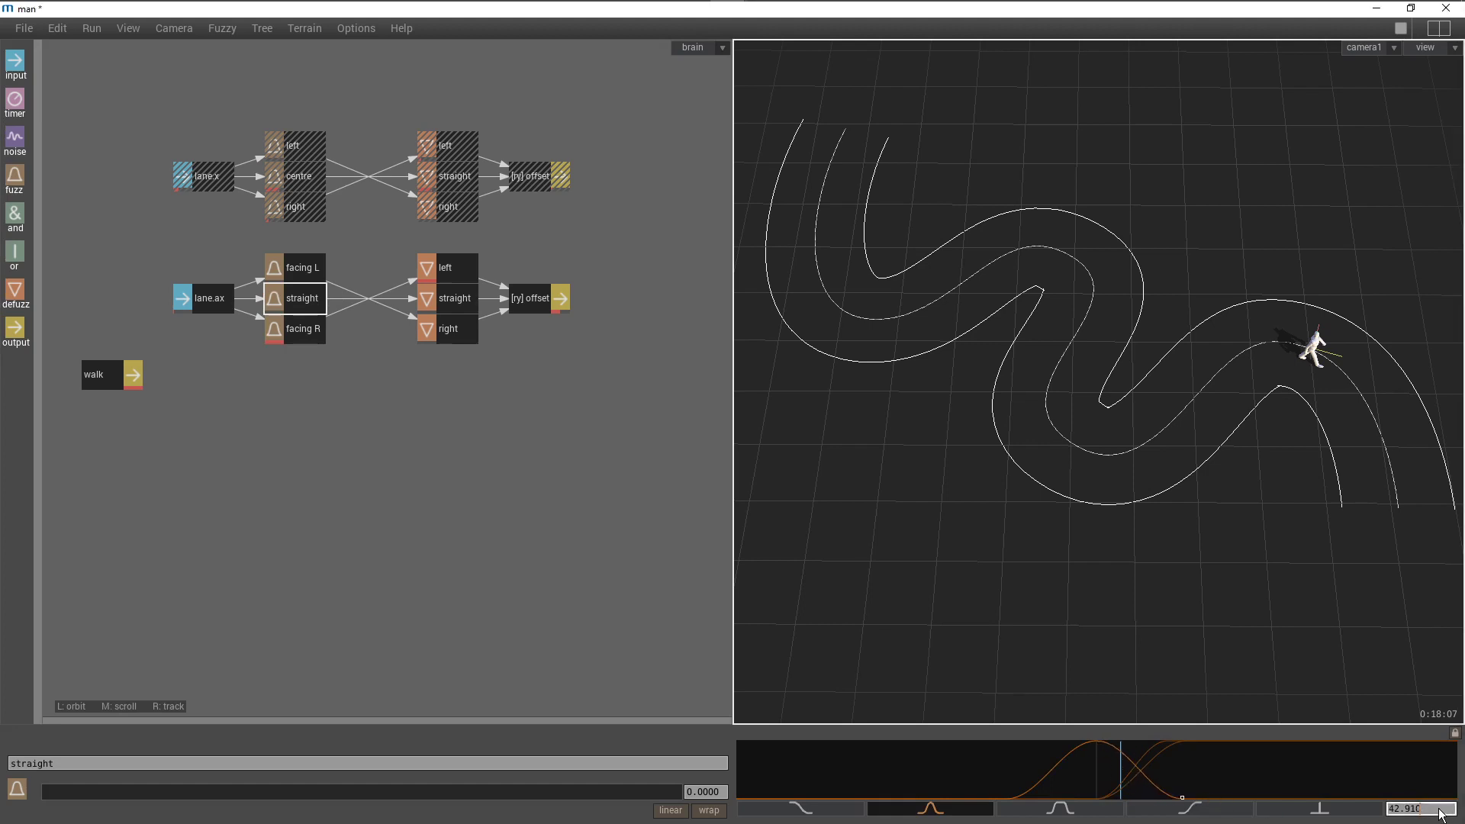
pyautogui.write('45')
pyautogui.press('Return')
# Give the facing R fuzz node a falling membership curve from about -45 to 0 and run the simulation
pyautogui.click(310, 328)
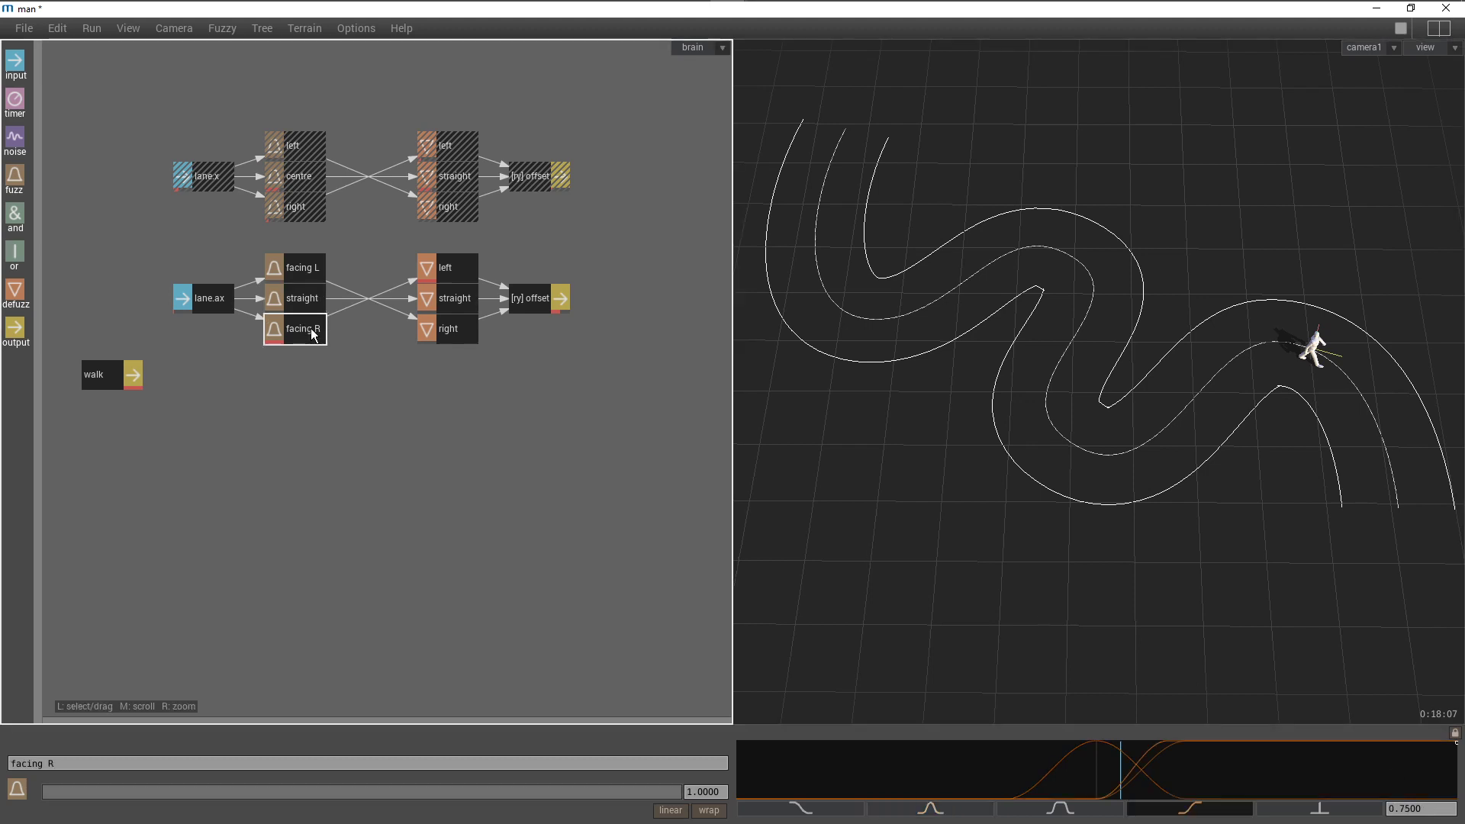
pyautogui.click(853, 810)
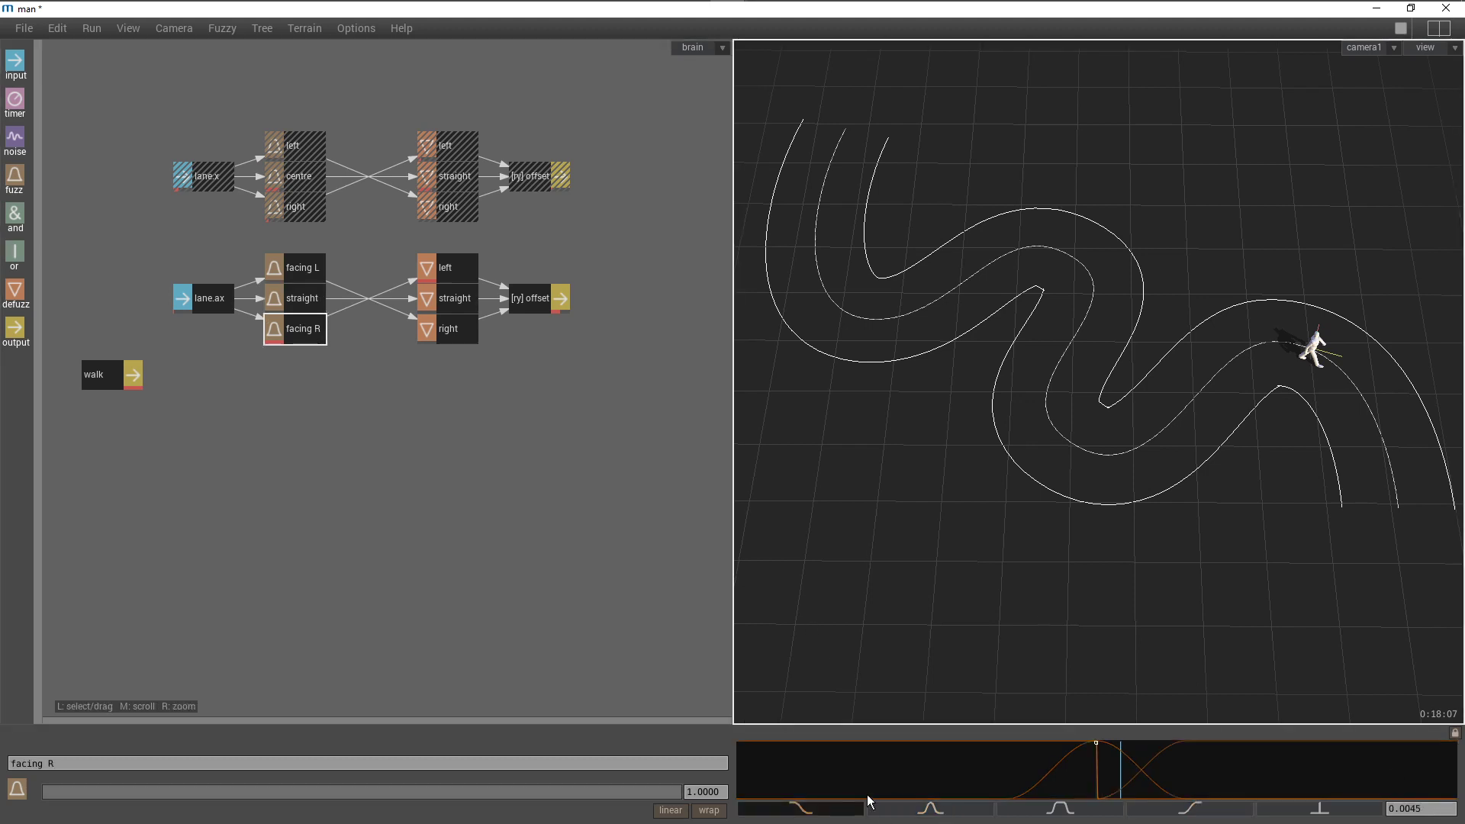
pyautogui.moveTo(1059, 771); pyautogui.dragTo(954, 776)
pyautogui.click(1445, 811)
pyautogui.press('BackSpace')
pyautogui.press('BackSpace')
pyautogui.press('BackSpace')
pyautogui.press('BackSpace')
pyautogui.press('BackSpace')
pyautogui.press('BackSpace')
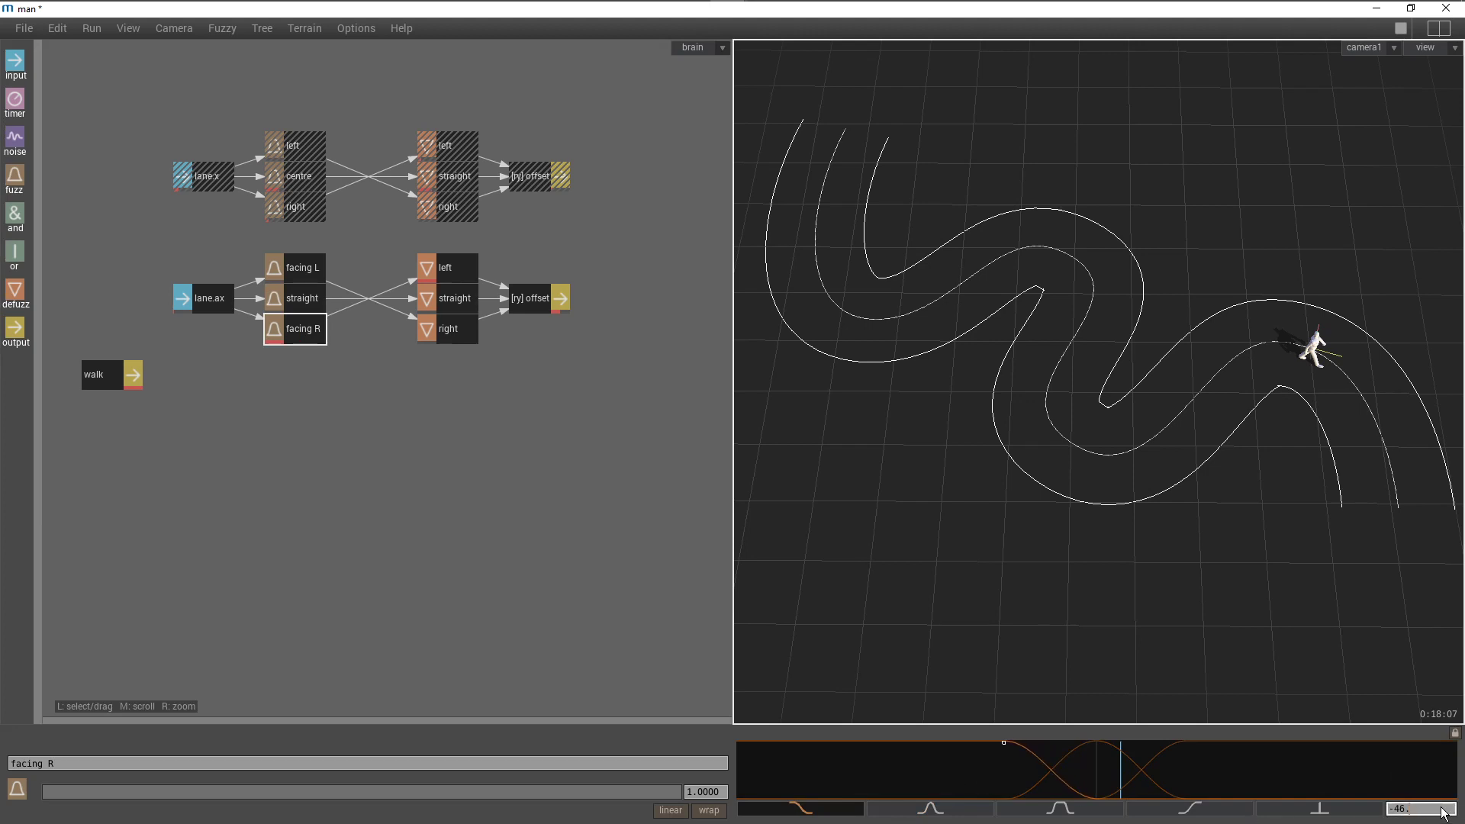
pyautogui.press('BackSpace')
pyautogui.press('BackSpace')
pyautogui.write('0.')
pyautogui.press('Return')
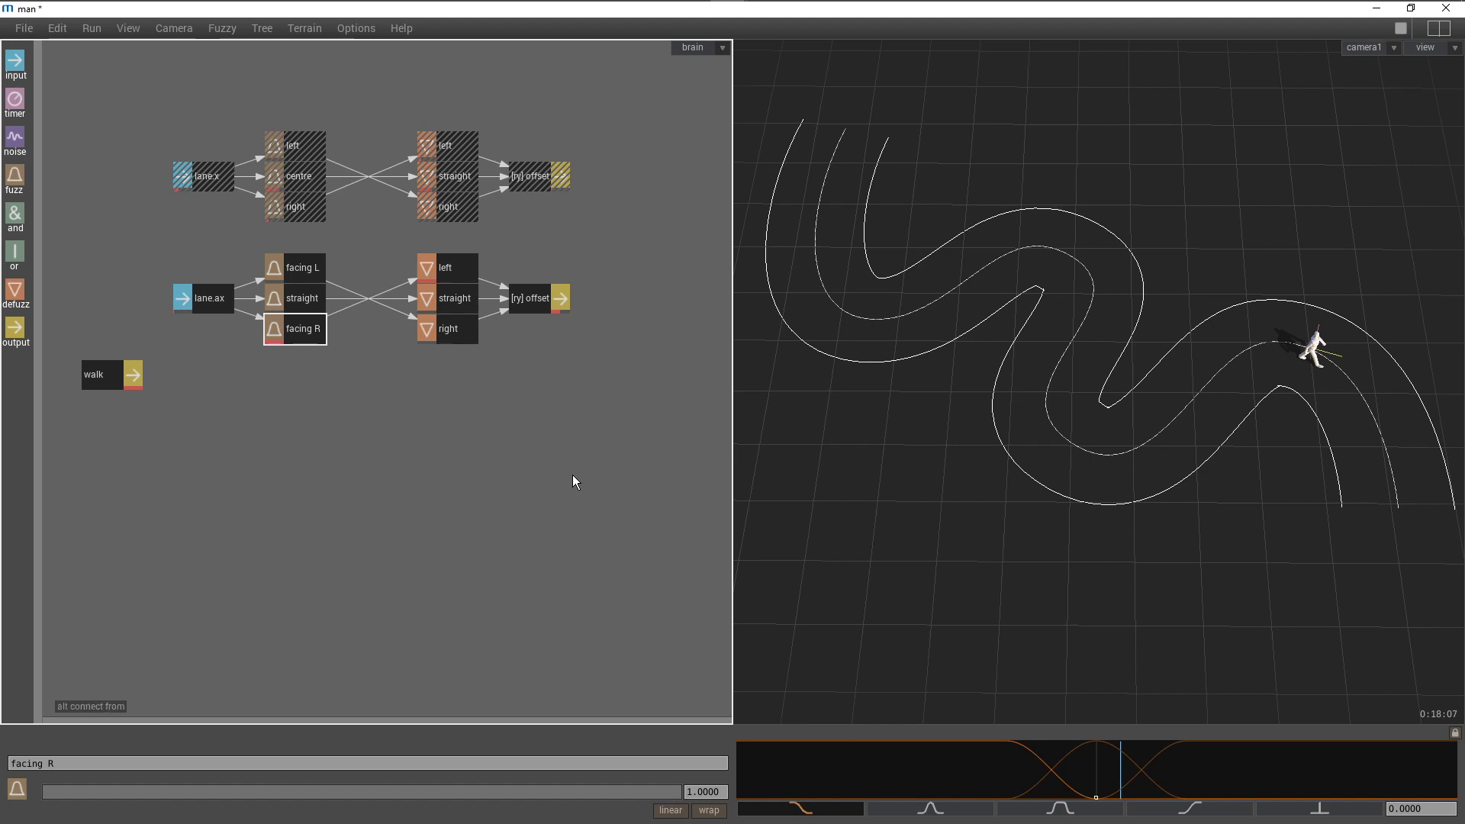
pyautogui.press('space')
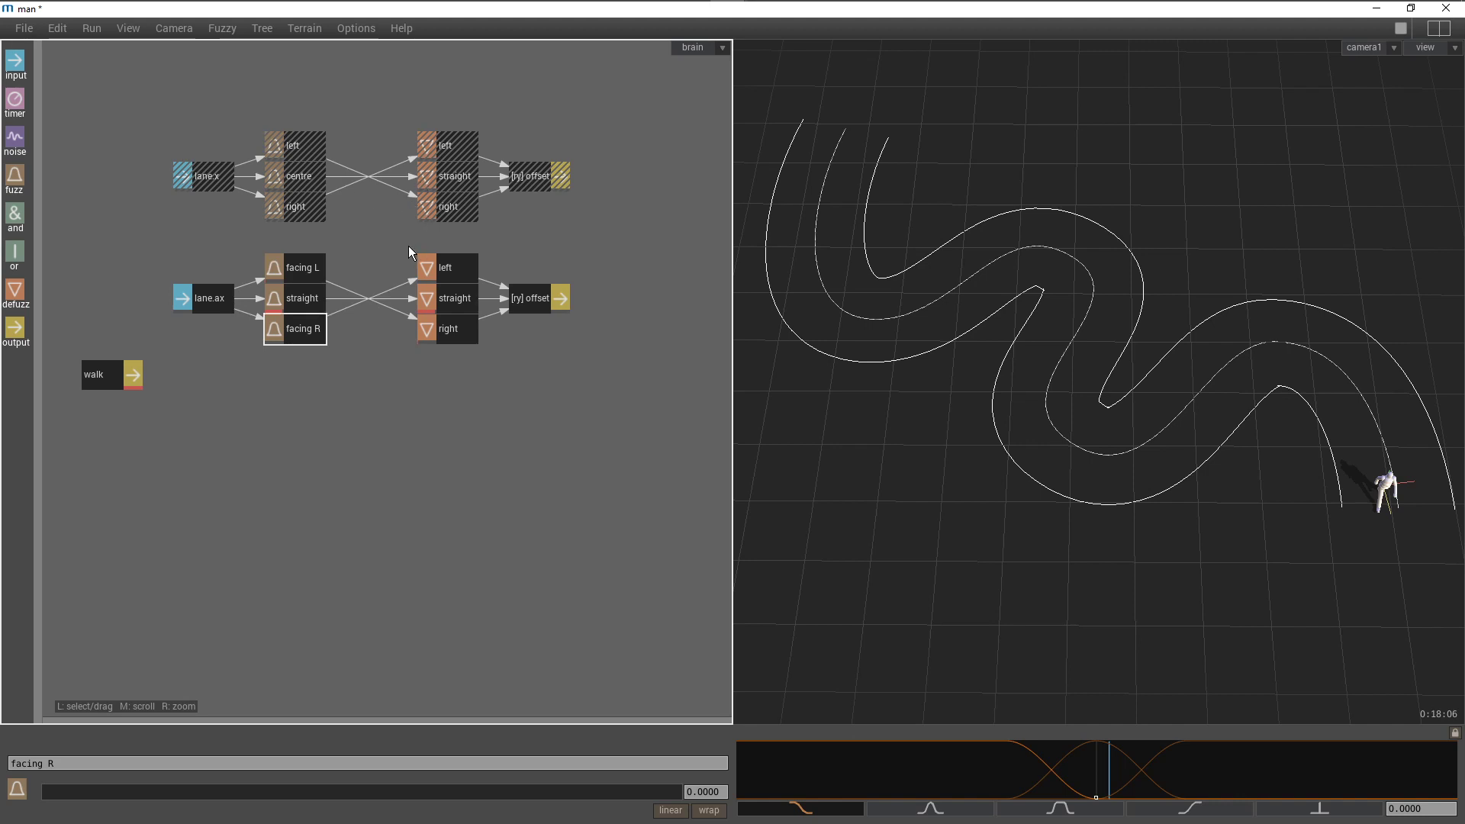
# Delete the lane.ax network's three defuzz nodes and [ry] offset output, and re-enable the whole lane.x network
pyautogui.moveTo(409, 245); pyautogui.dragTo(565, 361)
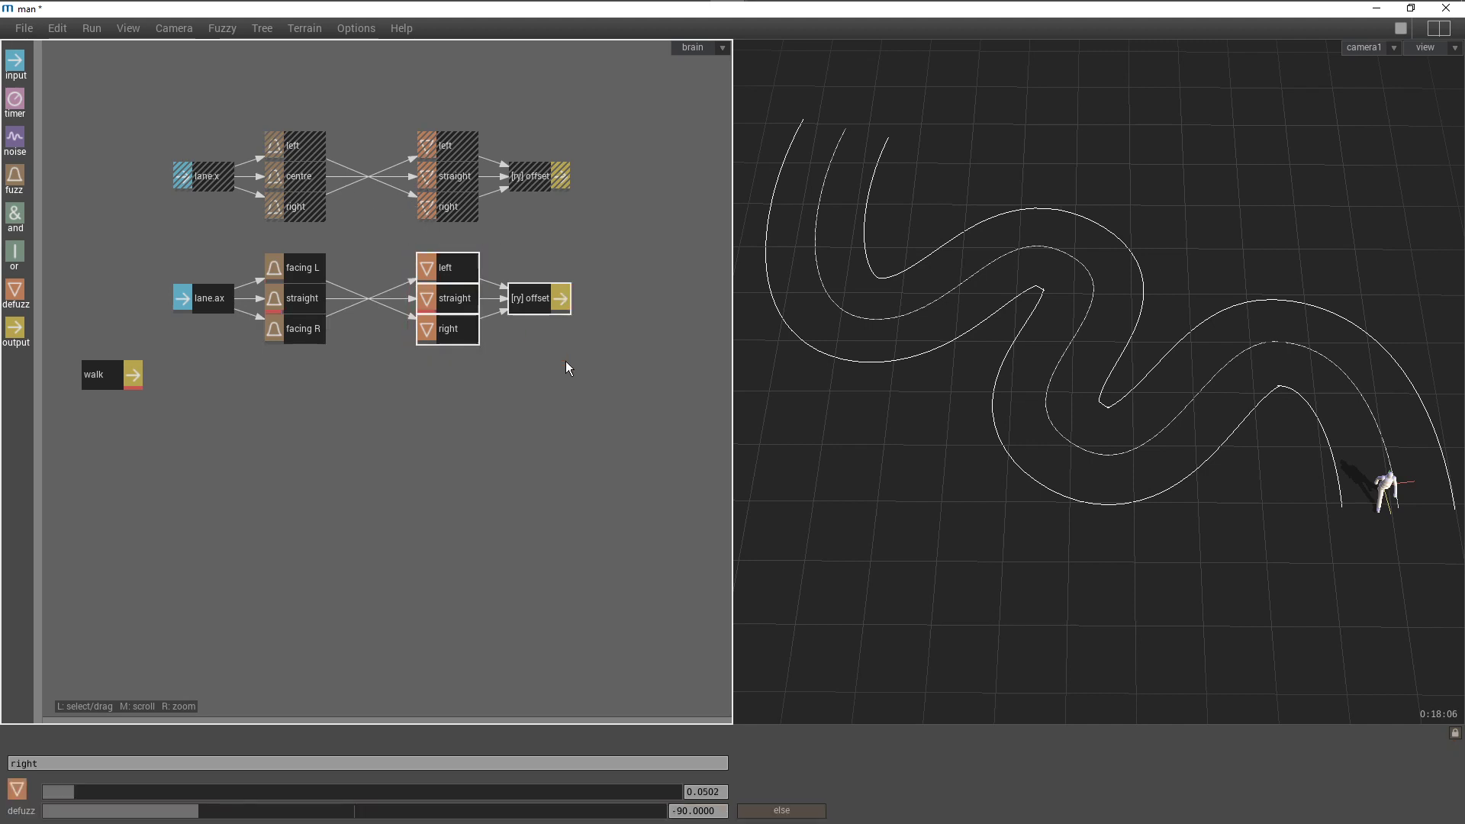
pyautogui.press('Delete')
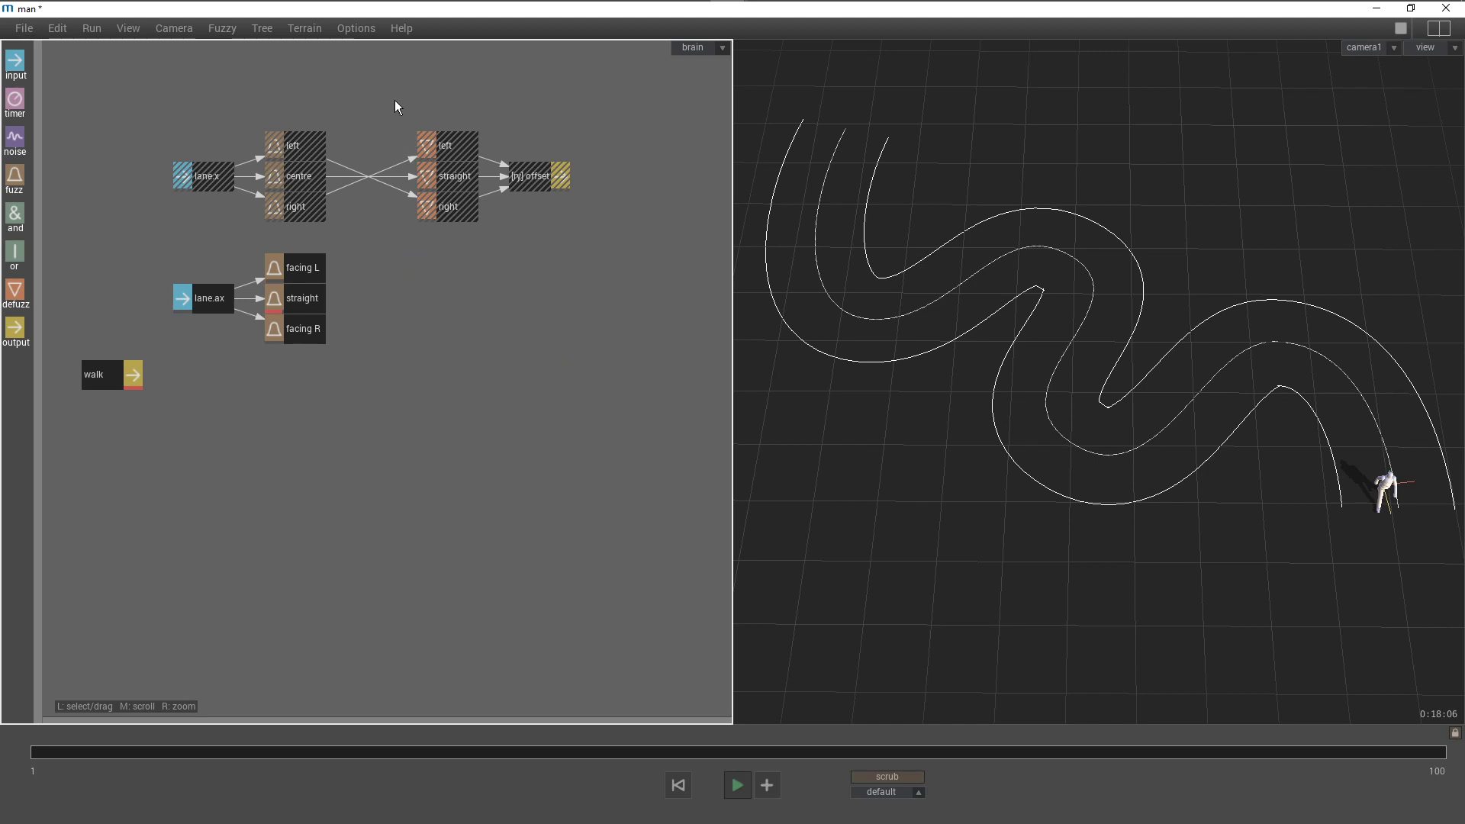
pyautogui.moveTo(129, 78); pyautogui.dragTo(367, 161)
pyautogui.moveTo(573, 226); pyautogui.dragTo(578, 227)
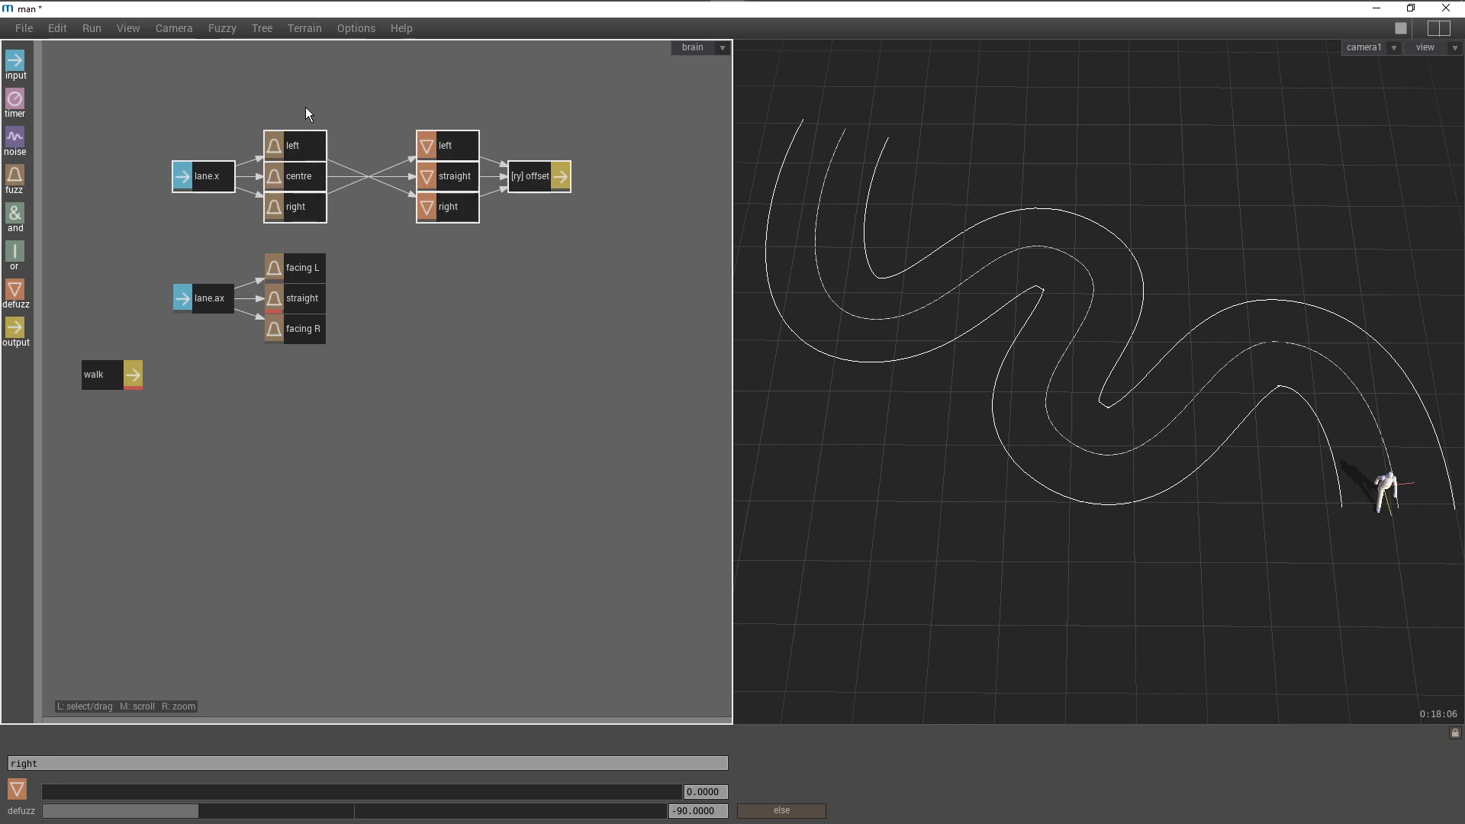
# Disconnect the lane.x fuzz nodes from the defuzz nodes and move the defuzz nodes with their output farther away, midway between both networks
pyautogui.press('c')
pyautogui.press('d')
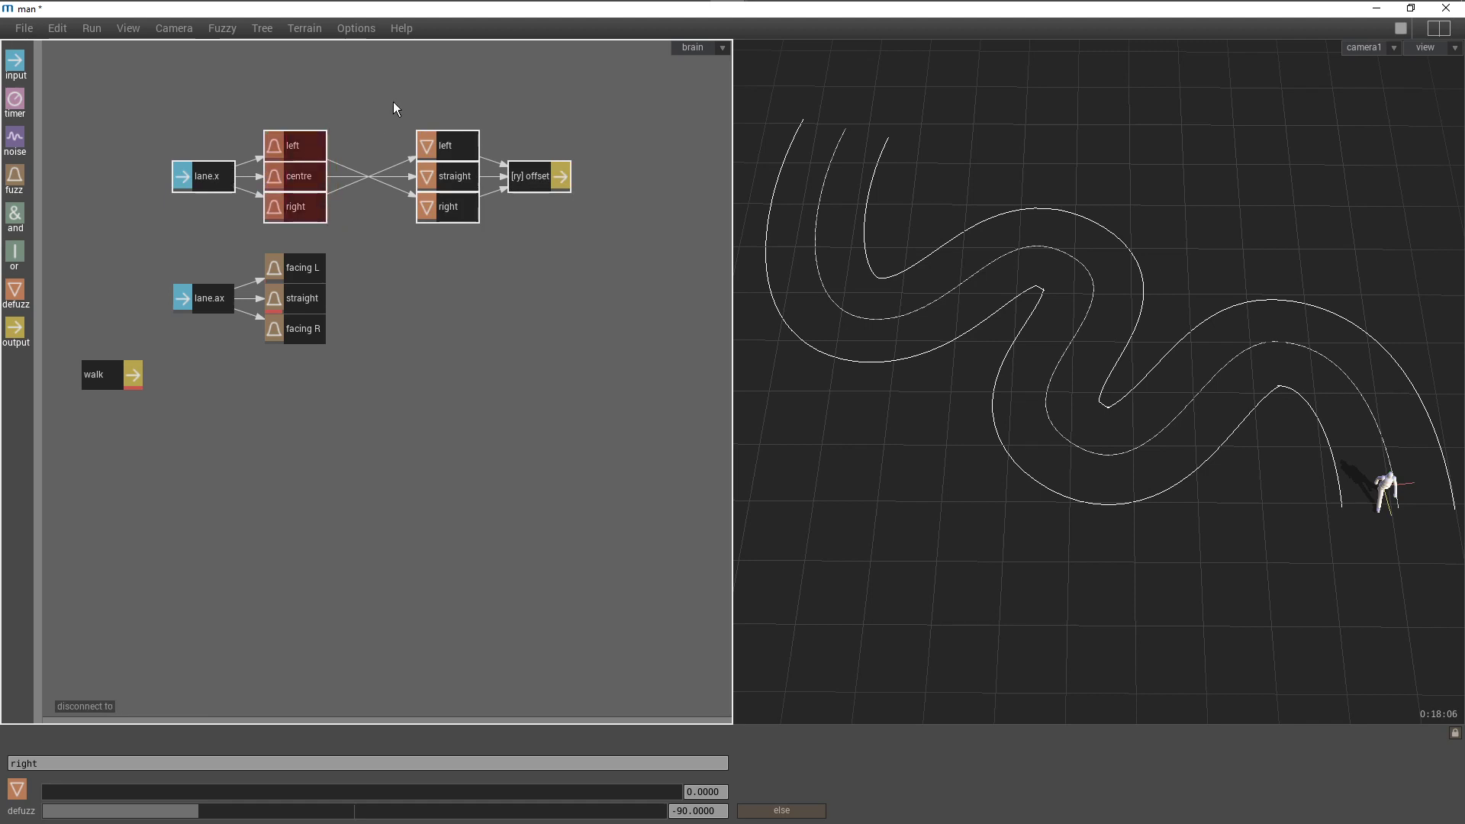
pyautogui.click(466, 230)
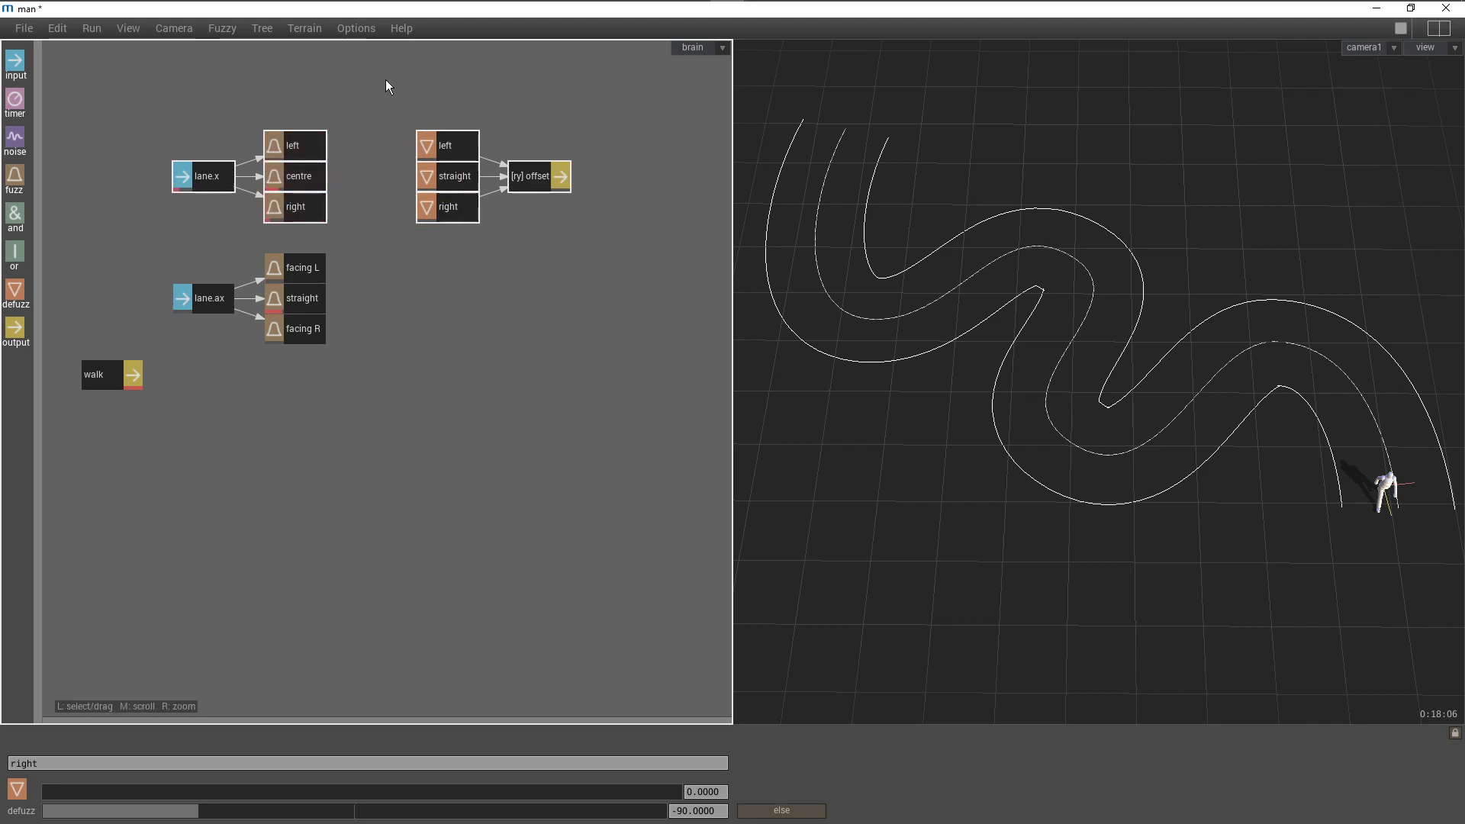
pyautogui.moveTo(387, 79); pyautogui.dragTo(592, 275)
pyautogui.moveTo(543, 177); pyautogui.dragTo(634, 250)
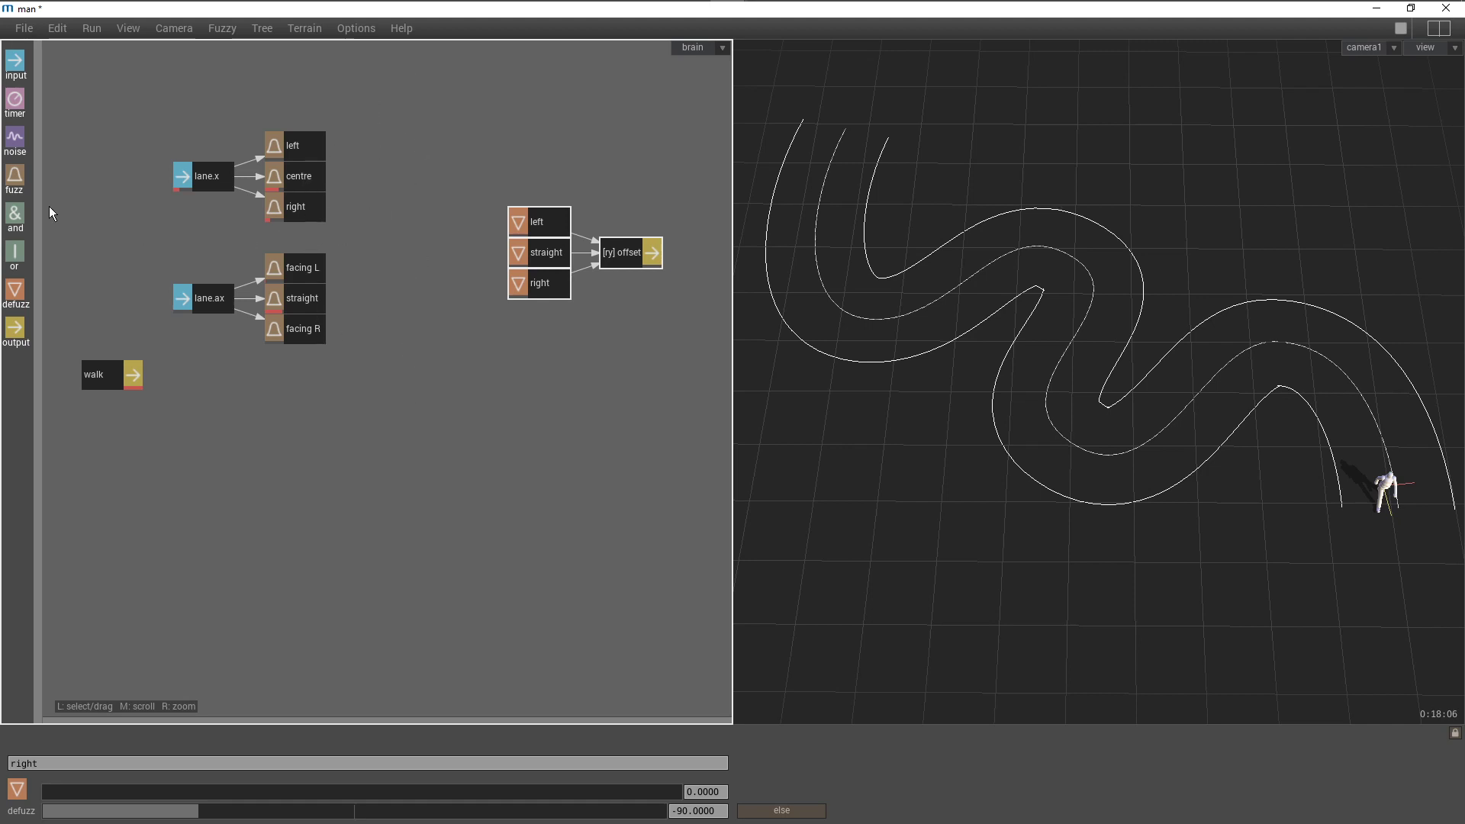
# Add an and node beside the lane.x fuzz nodes and name it left
pyautogui.moveTo(15, 215); pyautogui.dragTo(298, 184)
pyautogui.moveTo(405, 136); pyautogui.dragTo(410, 143)
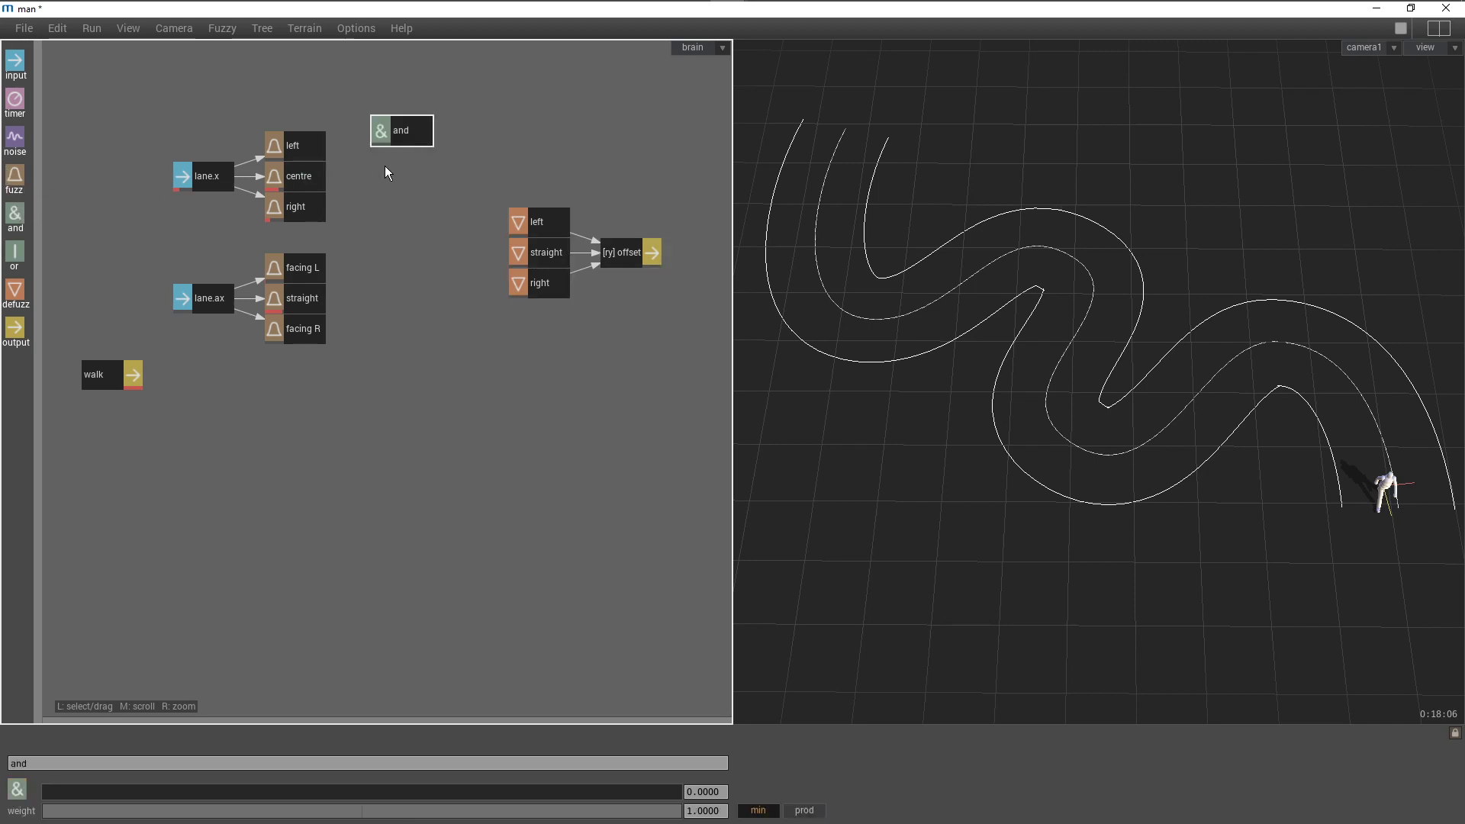
pyautogui.click(306, 759)
pyautogui.write('ar')
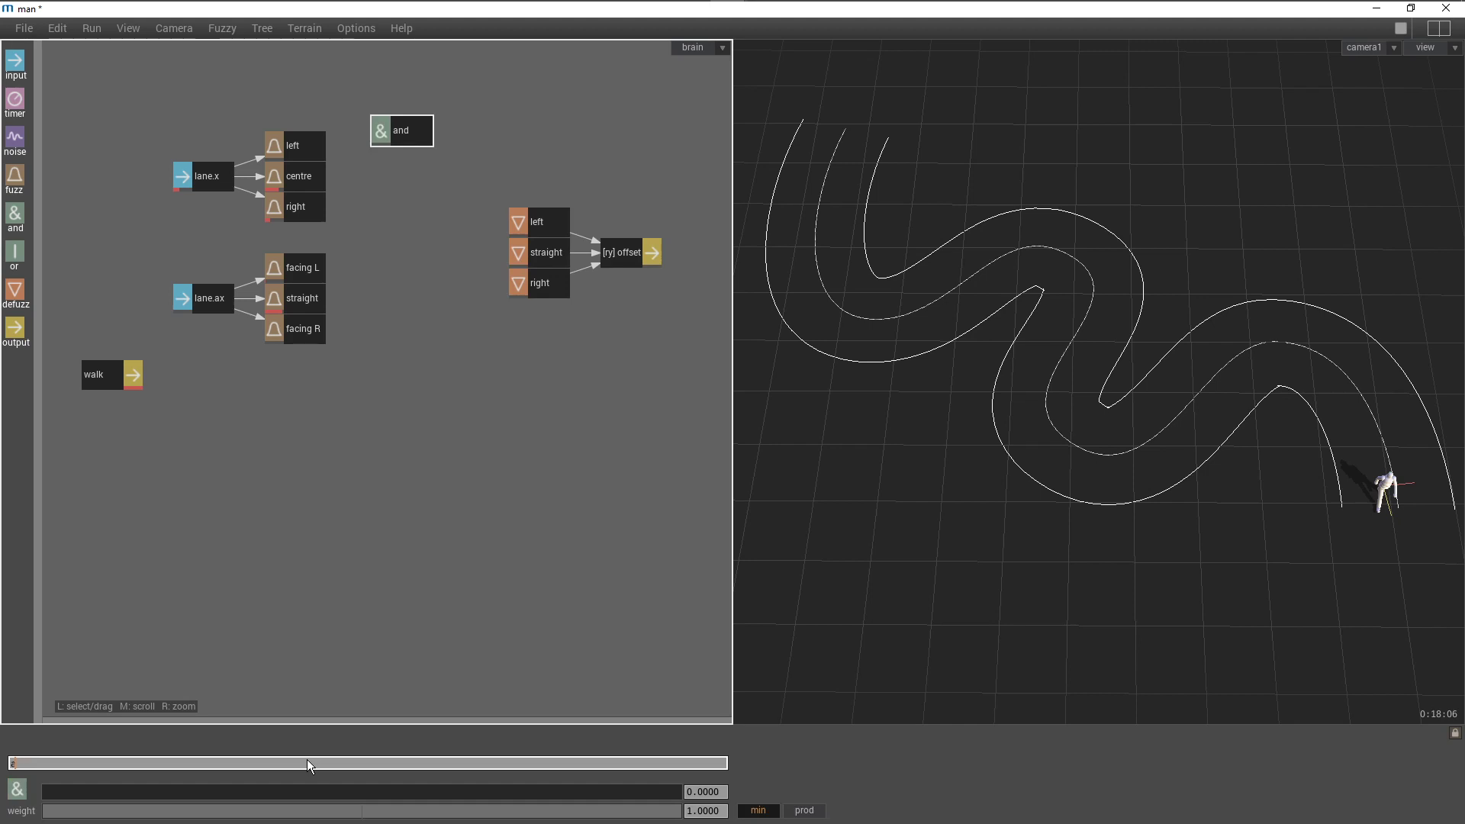
pyautogui.press('BackSpace')
pyautogui.write('left')
pyautogui.press('Return')
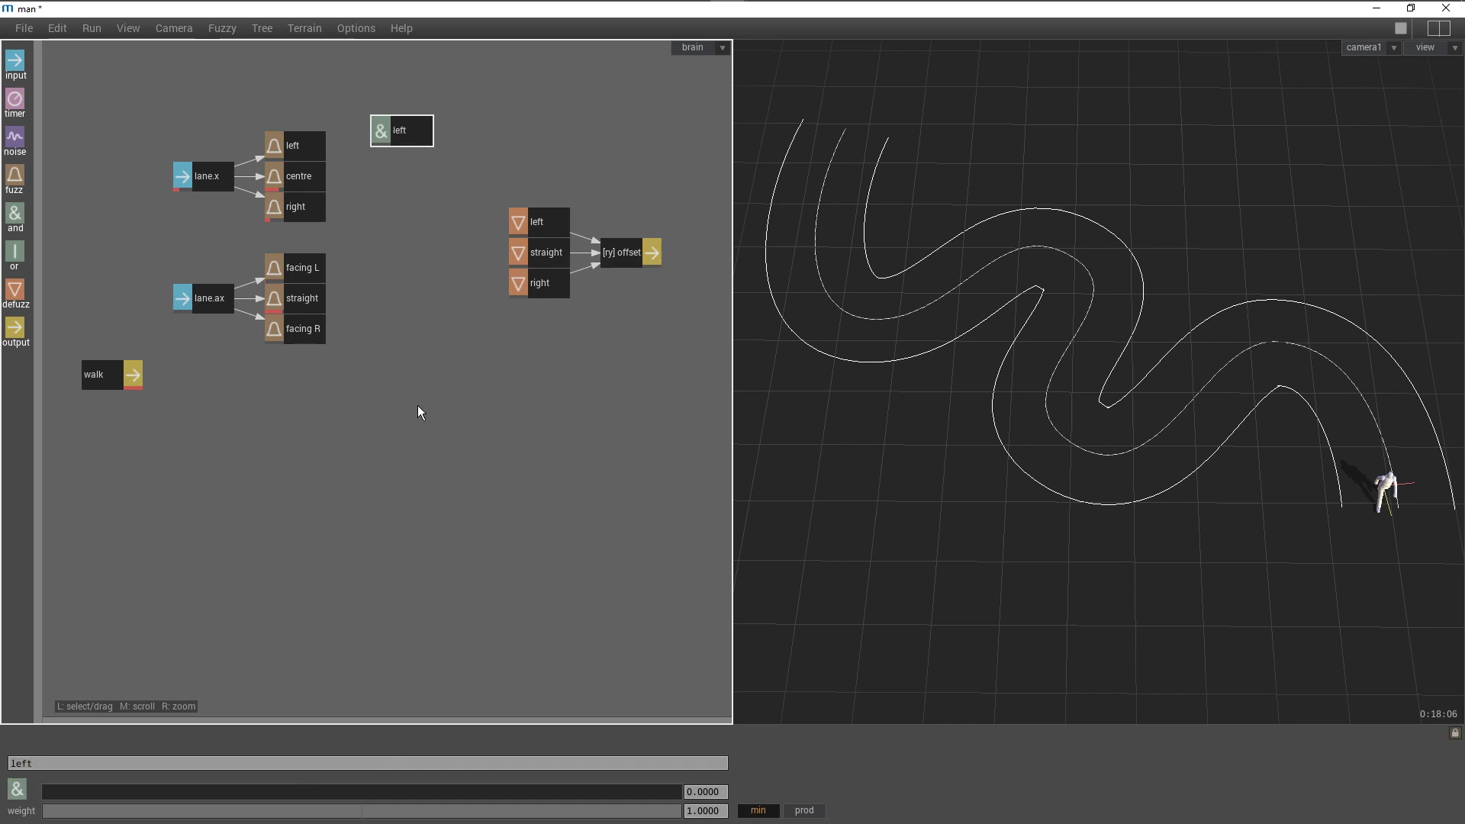
# Duplicate the left and node twice, stacking the copies directly beneath it
pyautogui.hotkey('ctrl', 'v')
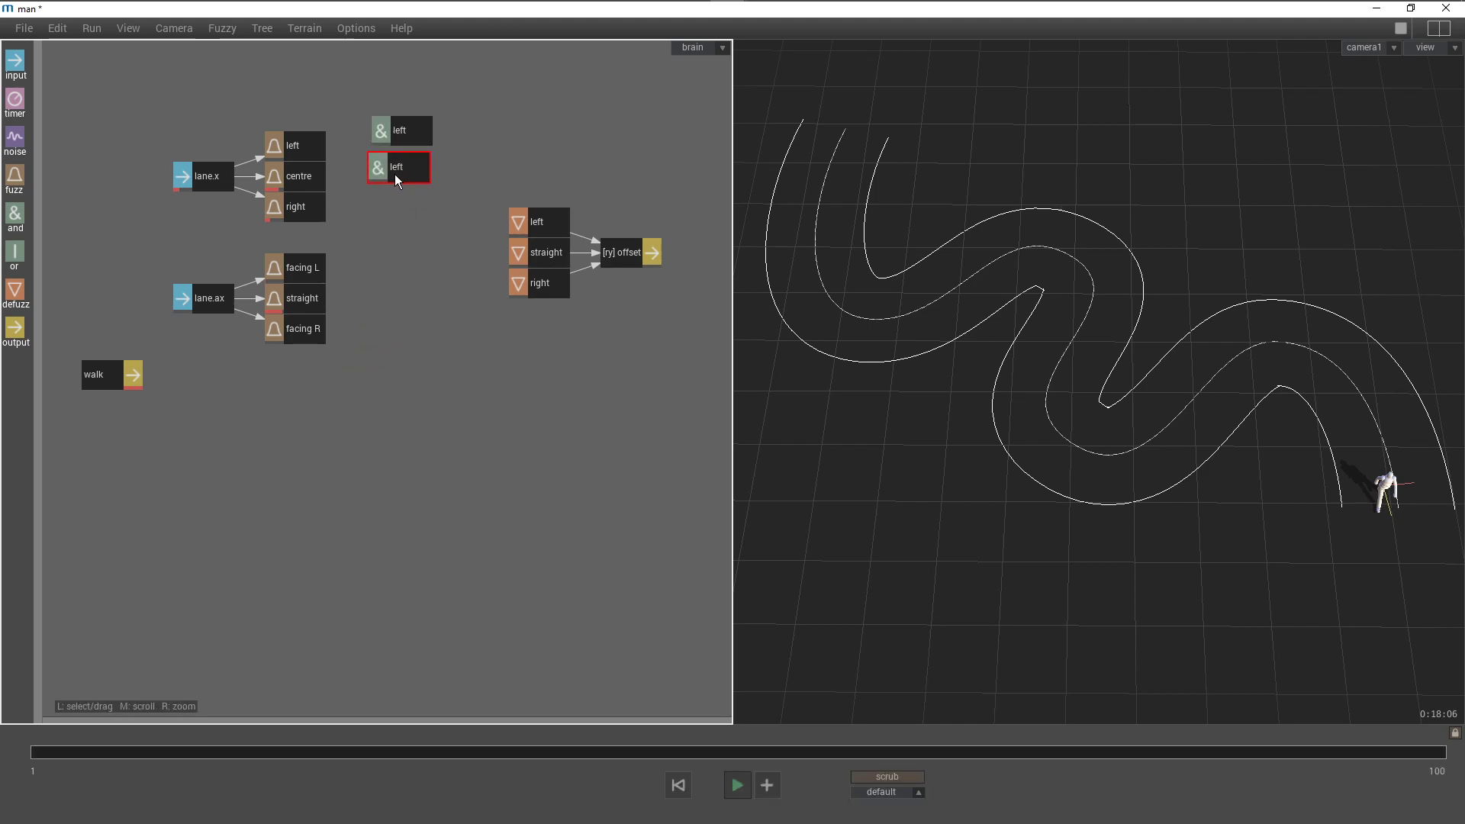
pyautogui.click(396, 171)
pyautogui.hotkey('ctrl', 'v')
pyautogui.click(398, 195)
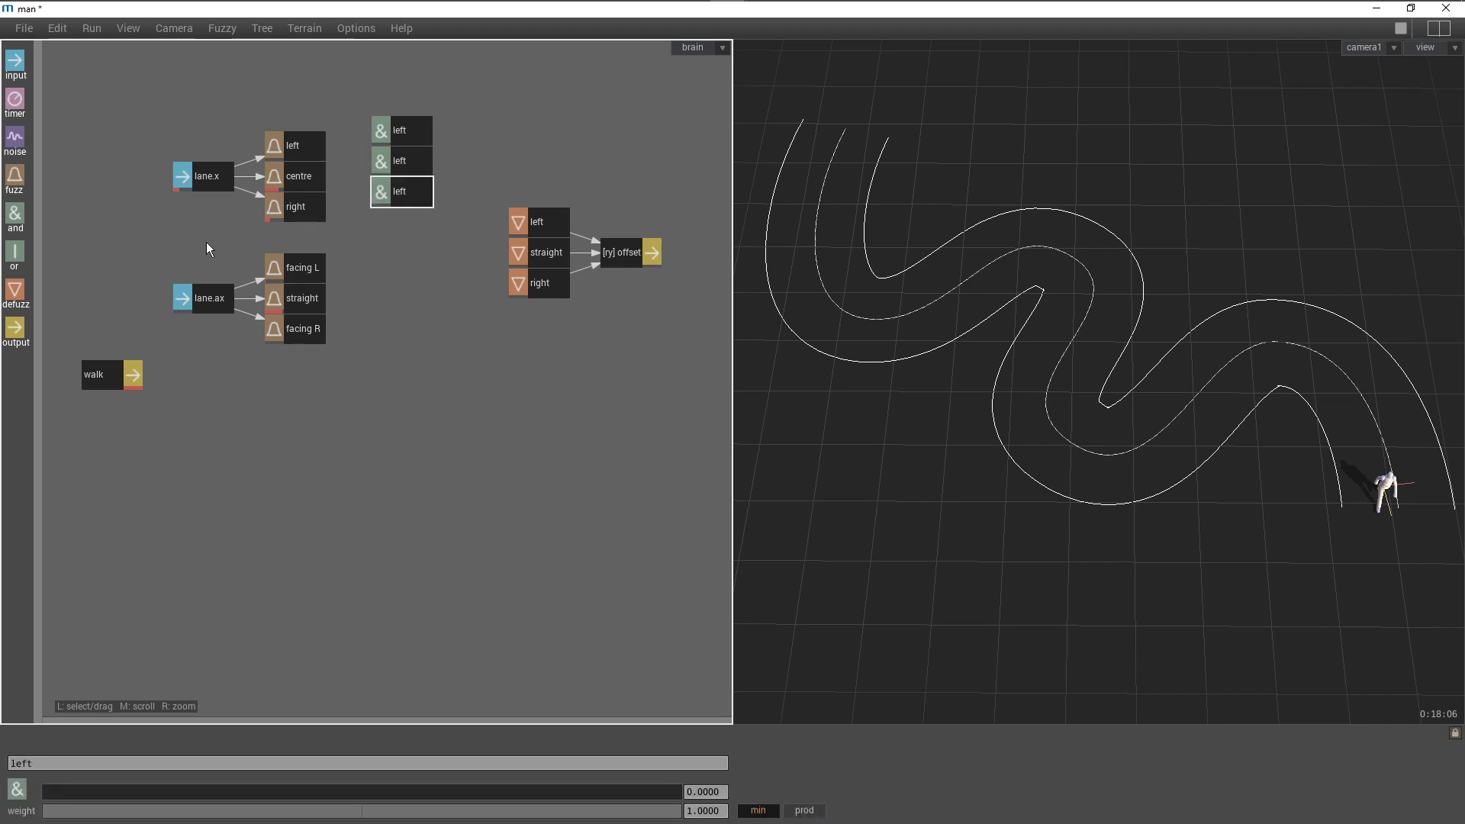
# Add another and node below the left group and name it centre
pyautogui.moveTo(26, 207); pyautogui.dragTo(222, 237)
pyautogui.moveTo(395, 250); pyautogui.dragTo(397, 254)
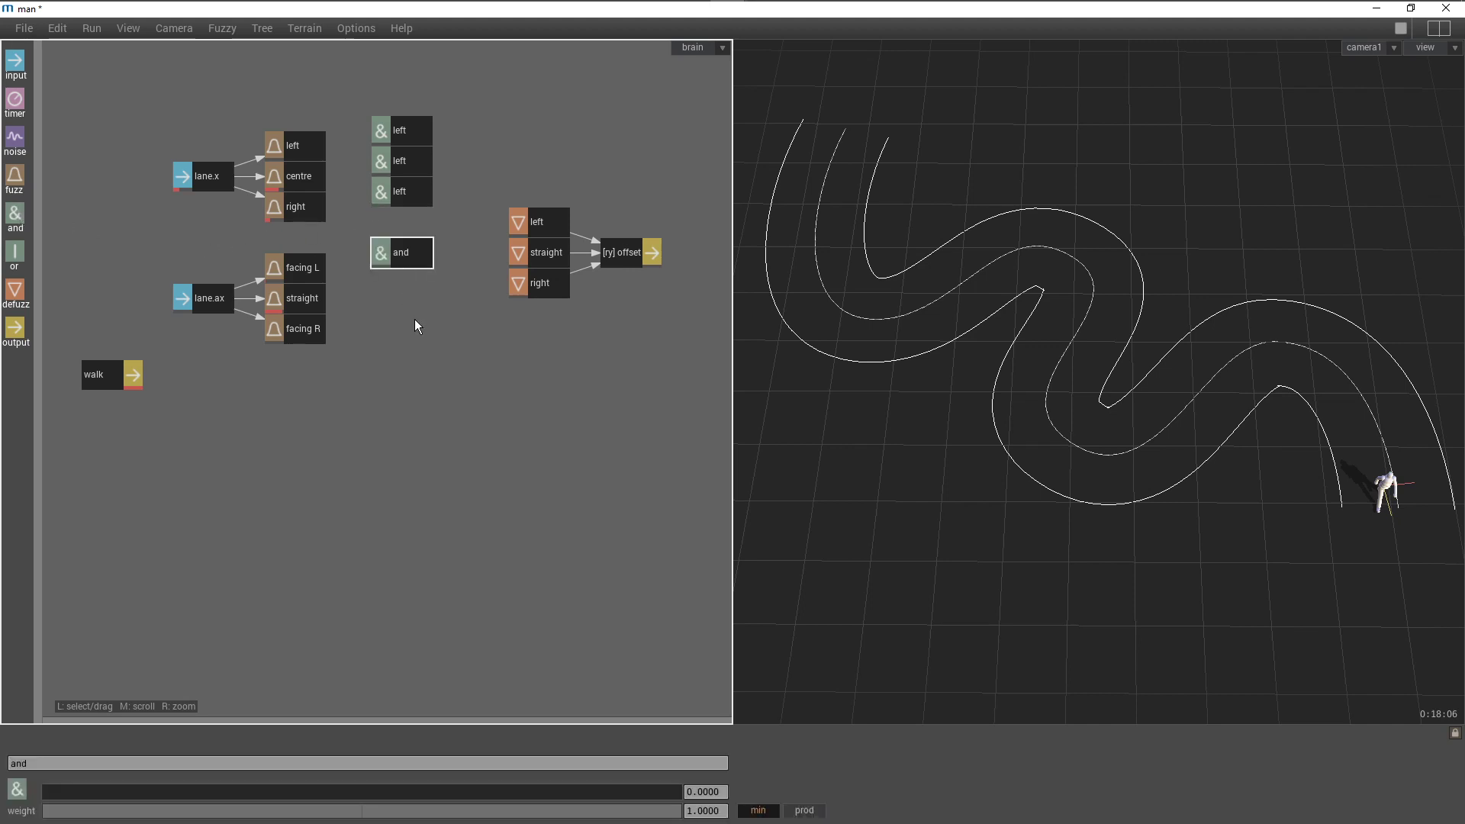
pyautogui.click(360, 761)
pyautogui.press('BackSpace')
pyautogui.press('BackSpace')
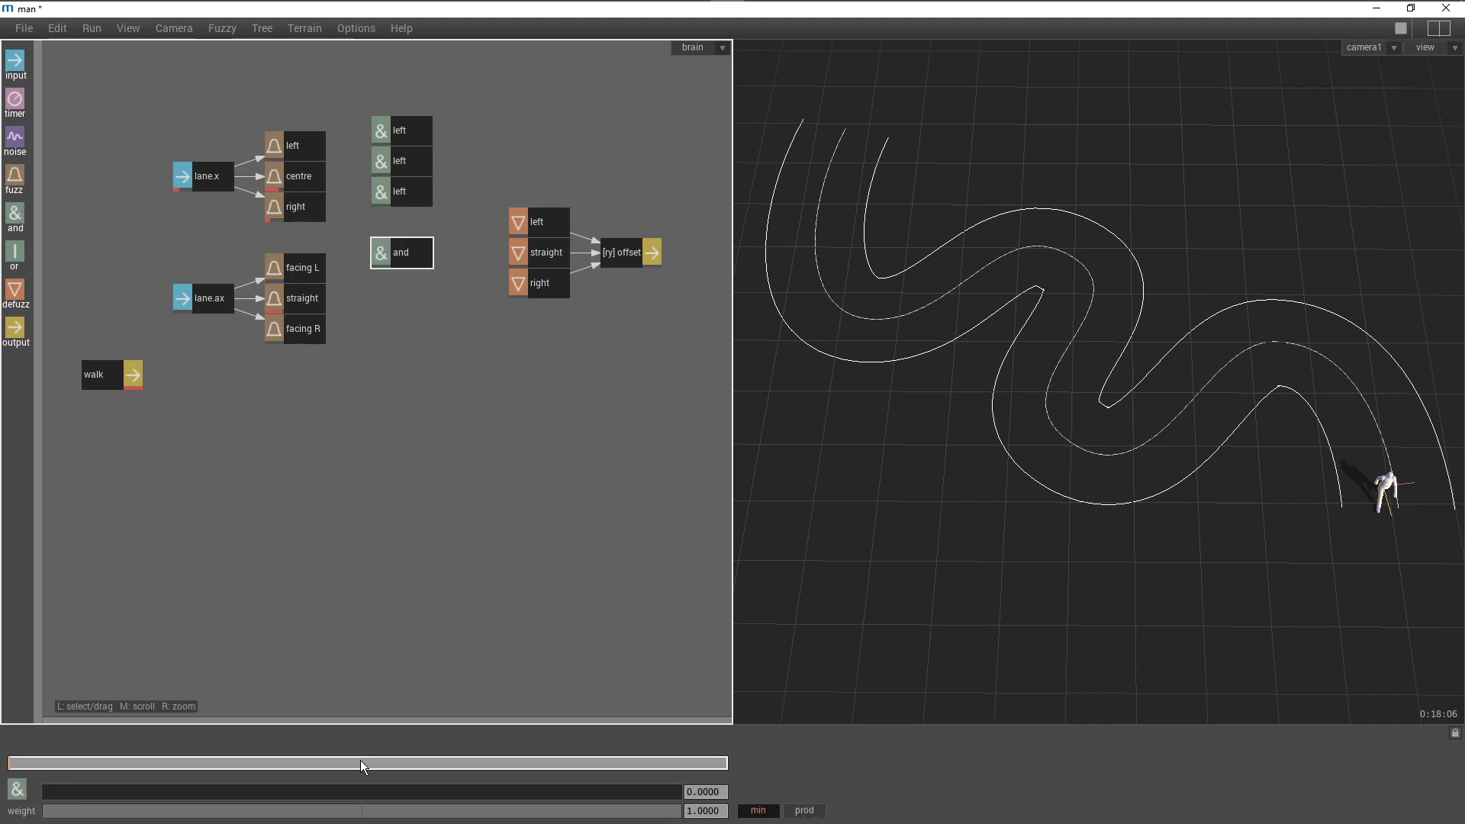
pyautogui.write('centre')
pyautogui.press('Return')
# Duplicate the centre and node twice, stacking the copies directly beneath it
pyautogui.press('alt')
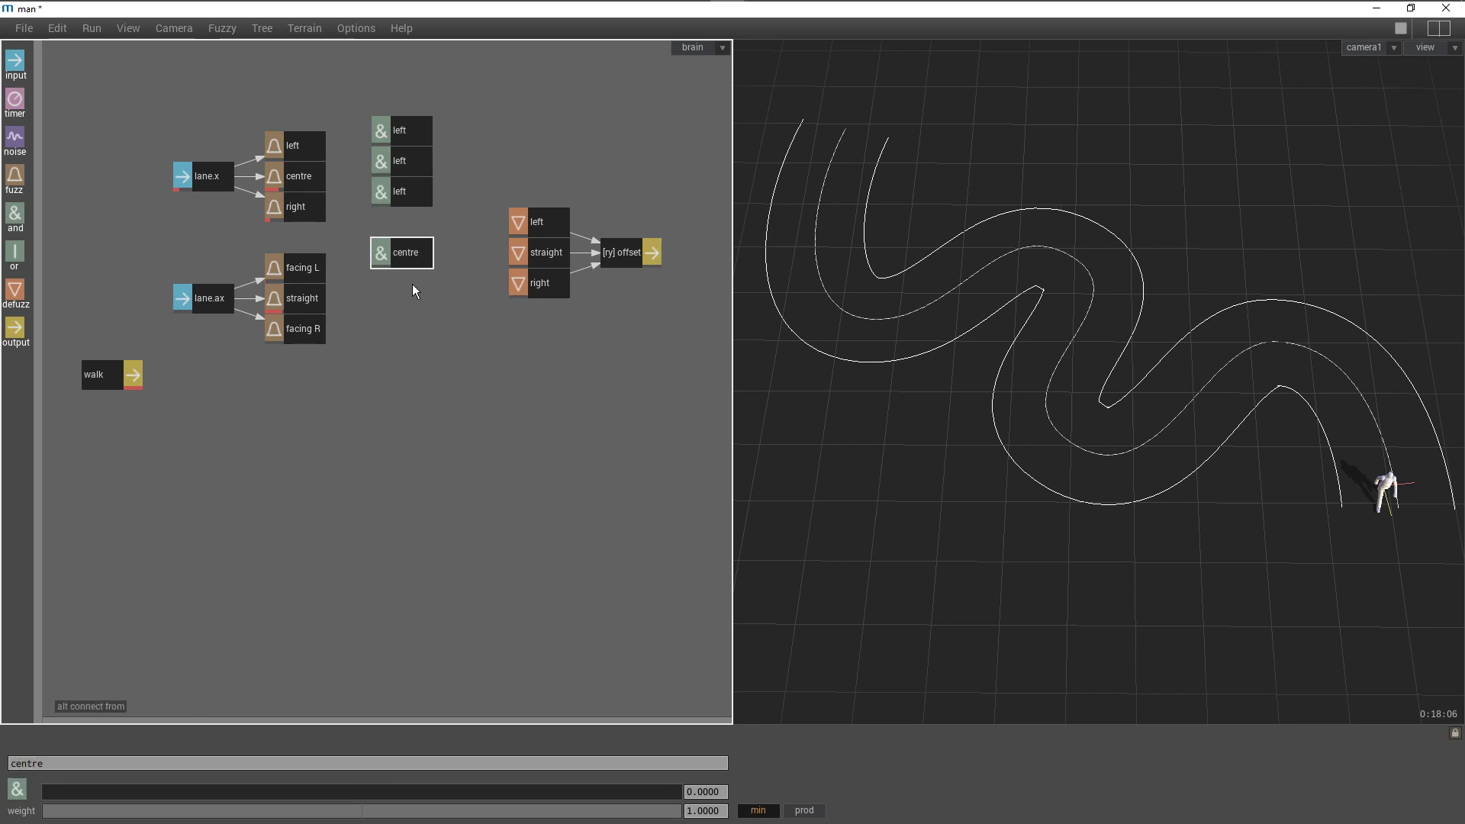
pyautogui.hotkey('alt', 'v')
pyautogui.click(399, 286)
pyautogui.hotkey('alt', 'v')
pyautogui.click(400, 314)
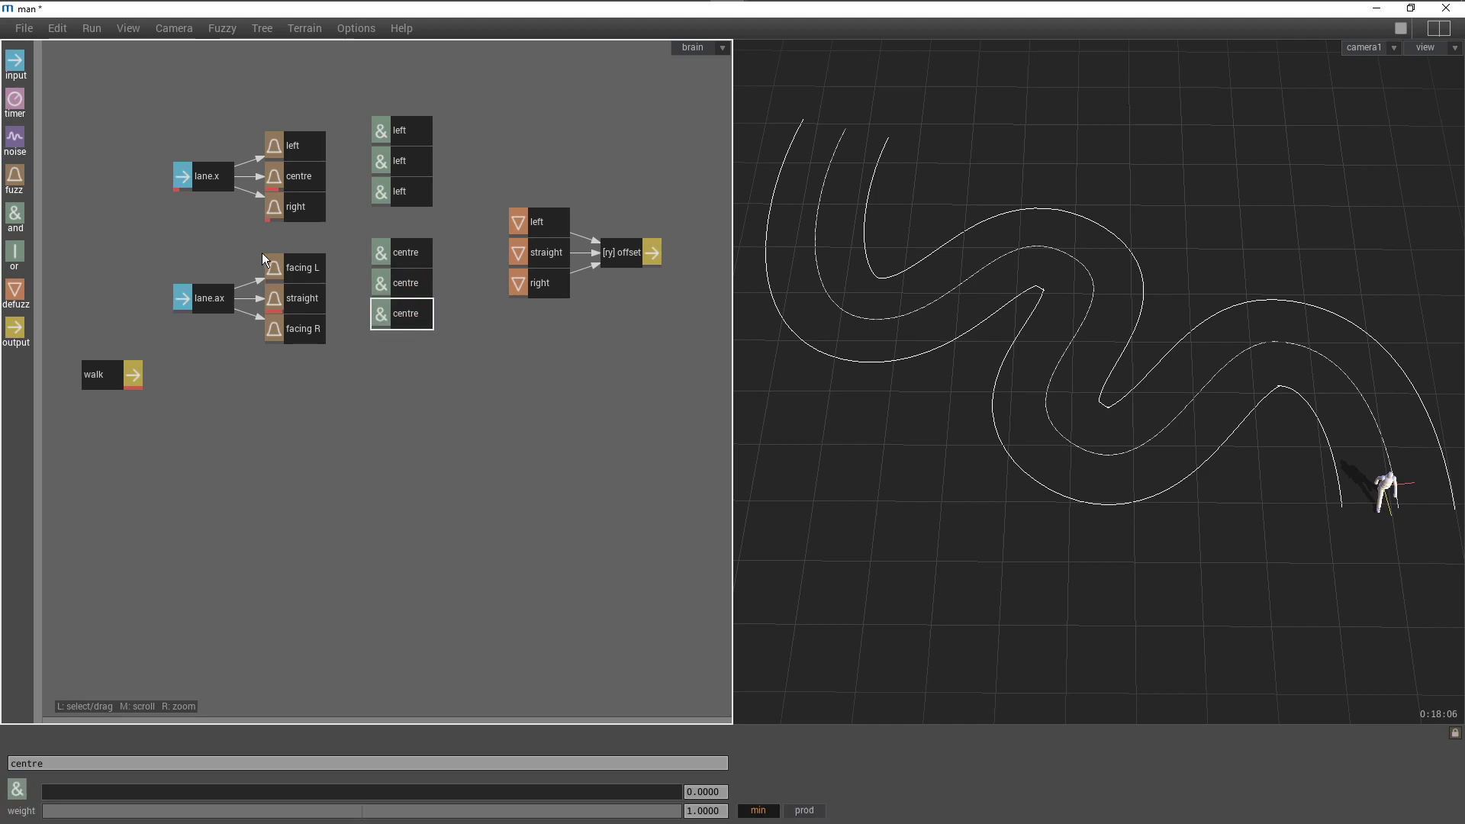
# Add another and node below the centre group and name it right
pyautogui.moveTo(15, 217); pyautogui.dragTo(209, 336)
pyautogui.moveTo(397, 390); pyautogui.dragTo(409, 390)
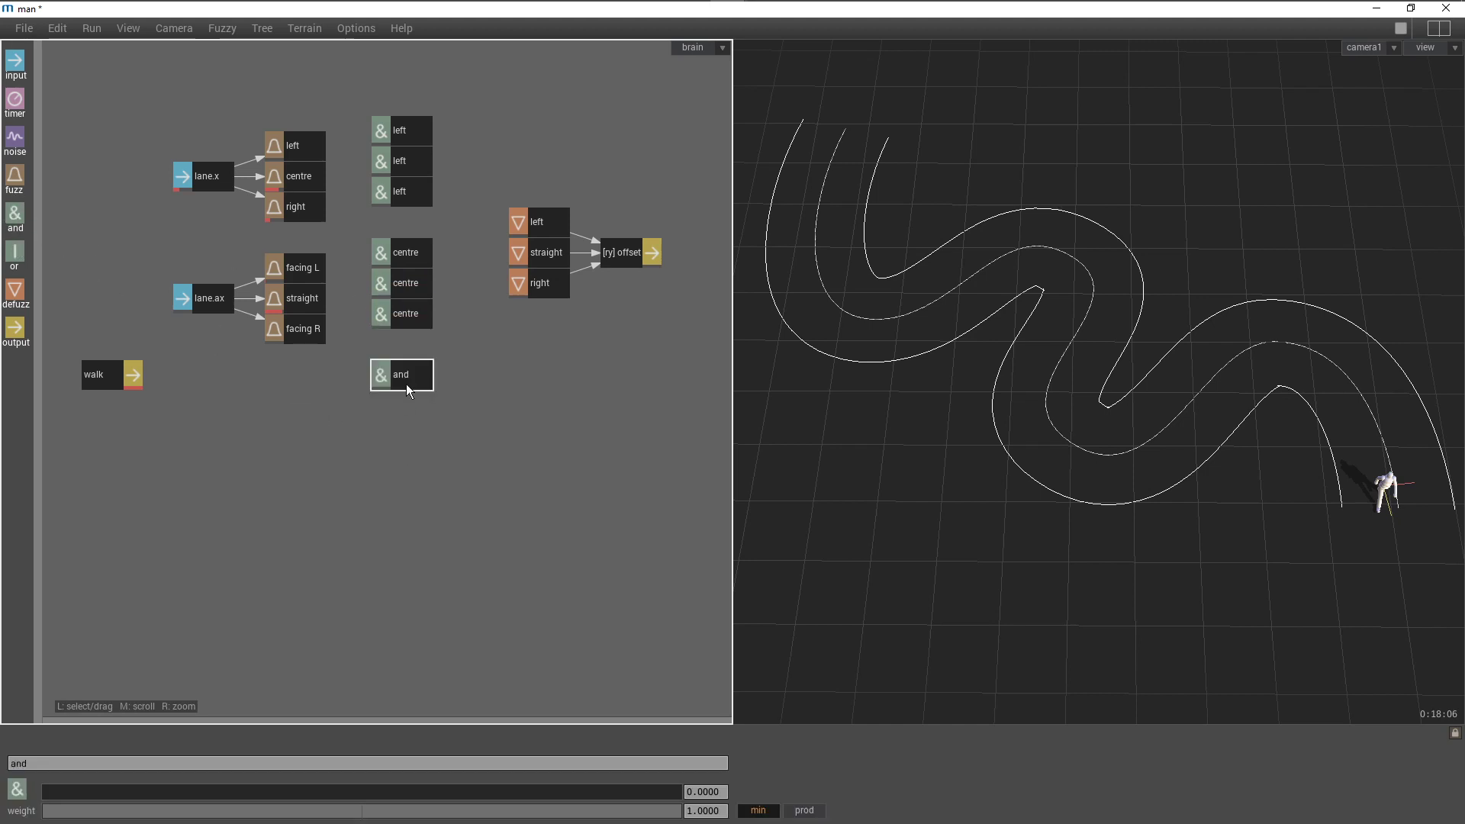
pyautogui.click(460, 763)
pyautogui.press('BackSpace')
pyautogui.press('BackSpace')
pyautogui.press('BackSpace')
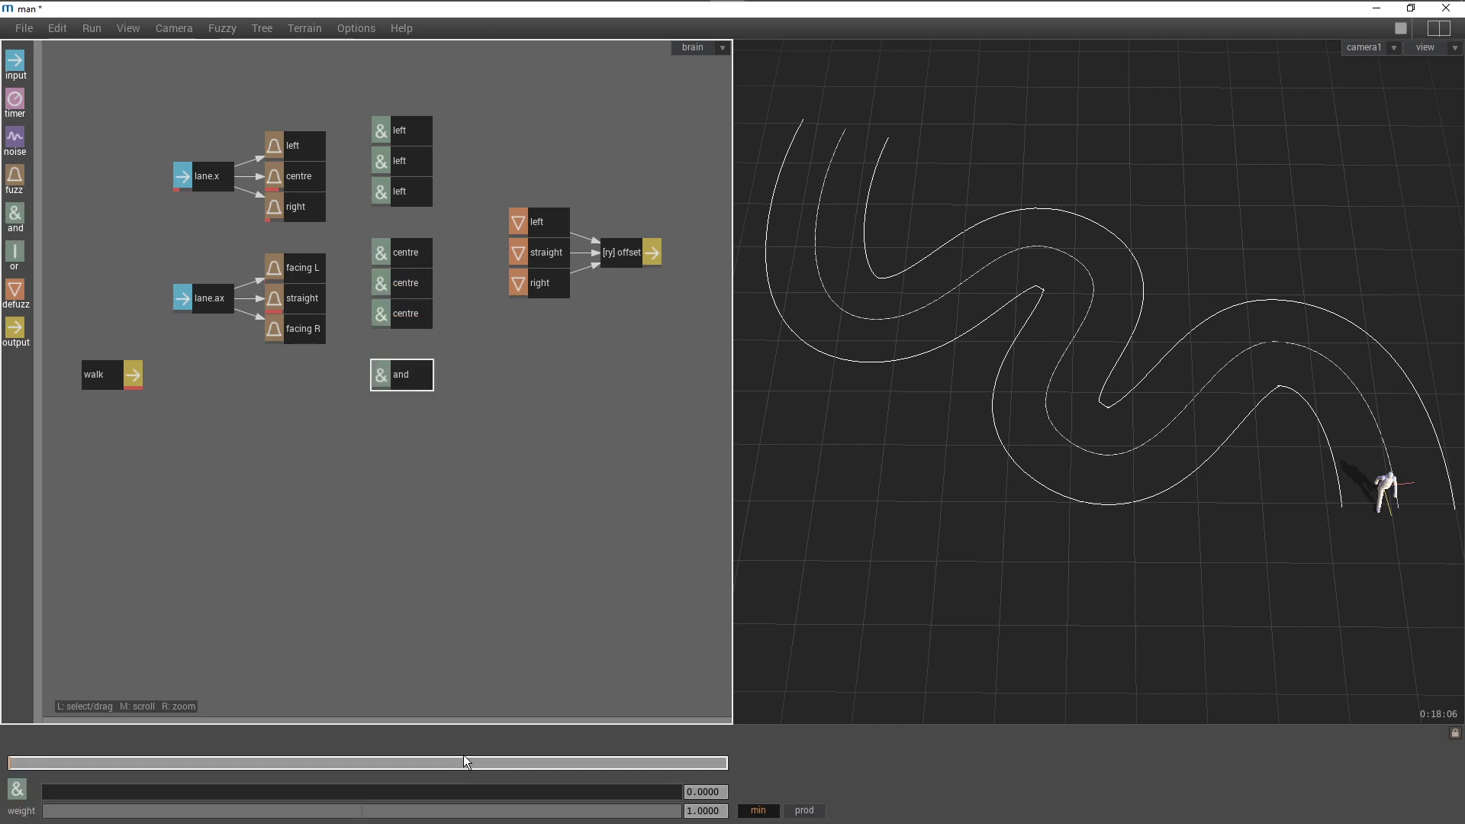
pyautogui.write('right')
pyautogui.press('Return')
# Duplicate the right and node twice, stacking the copies directly beneath it
pyautogui.hotkey('ctrl', 'c')
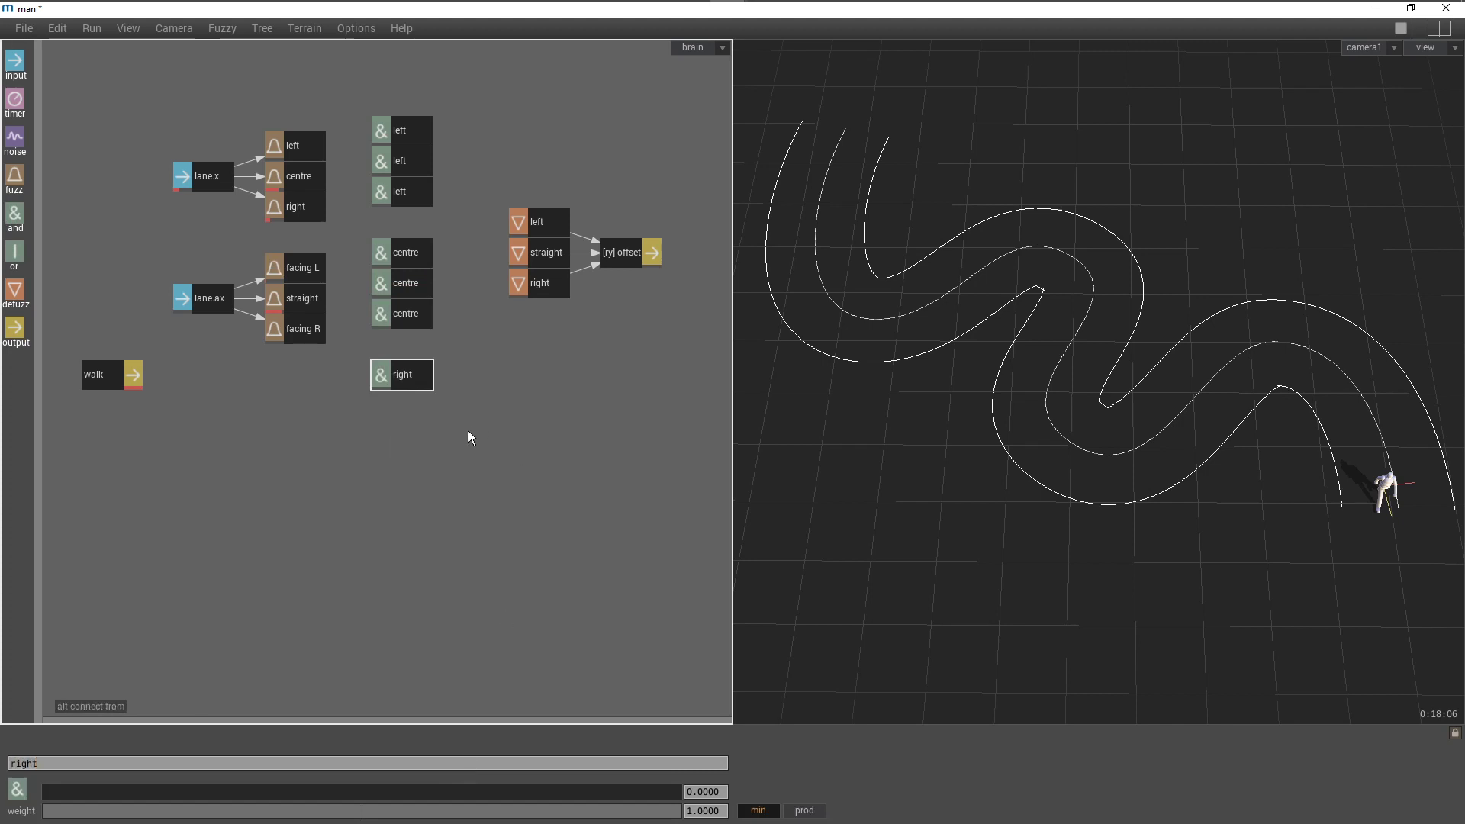
pyautogui.hotkey('ctrl', 'v')
pyautogui.click(408, 407)
pyautogui.hotkey('ctrl', 'v')
pyautogui.click(415, 447)
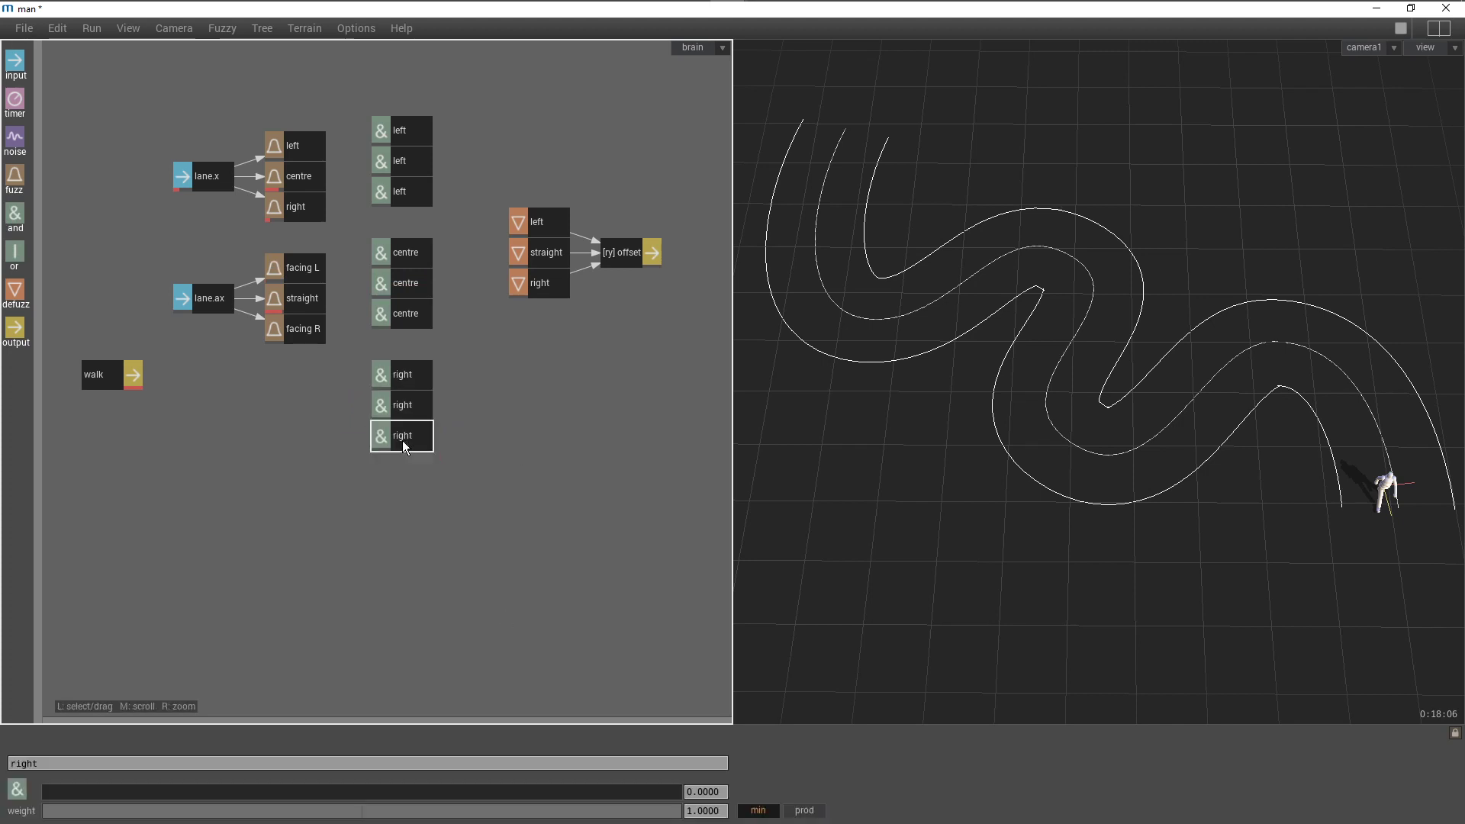
# Connect the lane.x left fuzz node to the three left and nodes, and the centre fuzz node to the three centre and nodes
pyautogui.click(298, 143)
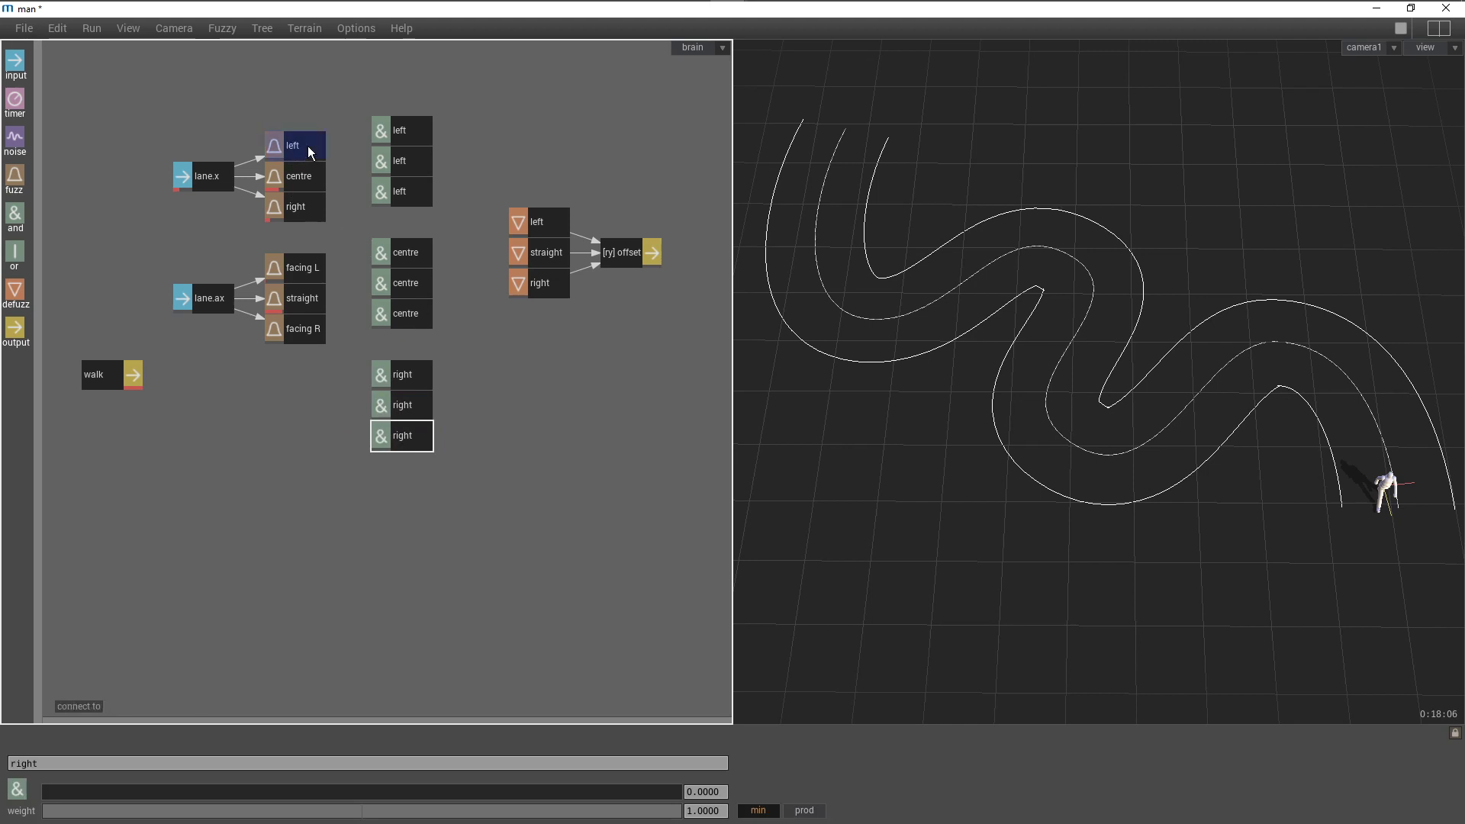
pyautogui.moveTo(357, 97); pyautogui.dragTo(419, 305)
pyautogui.click(303, 180)
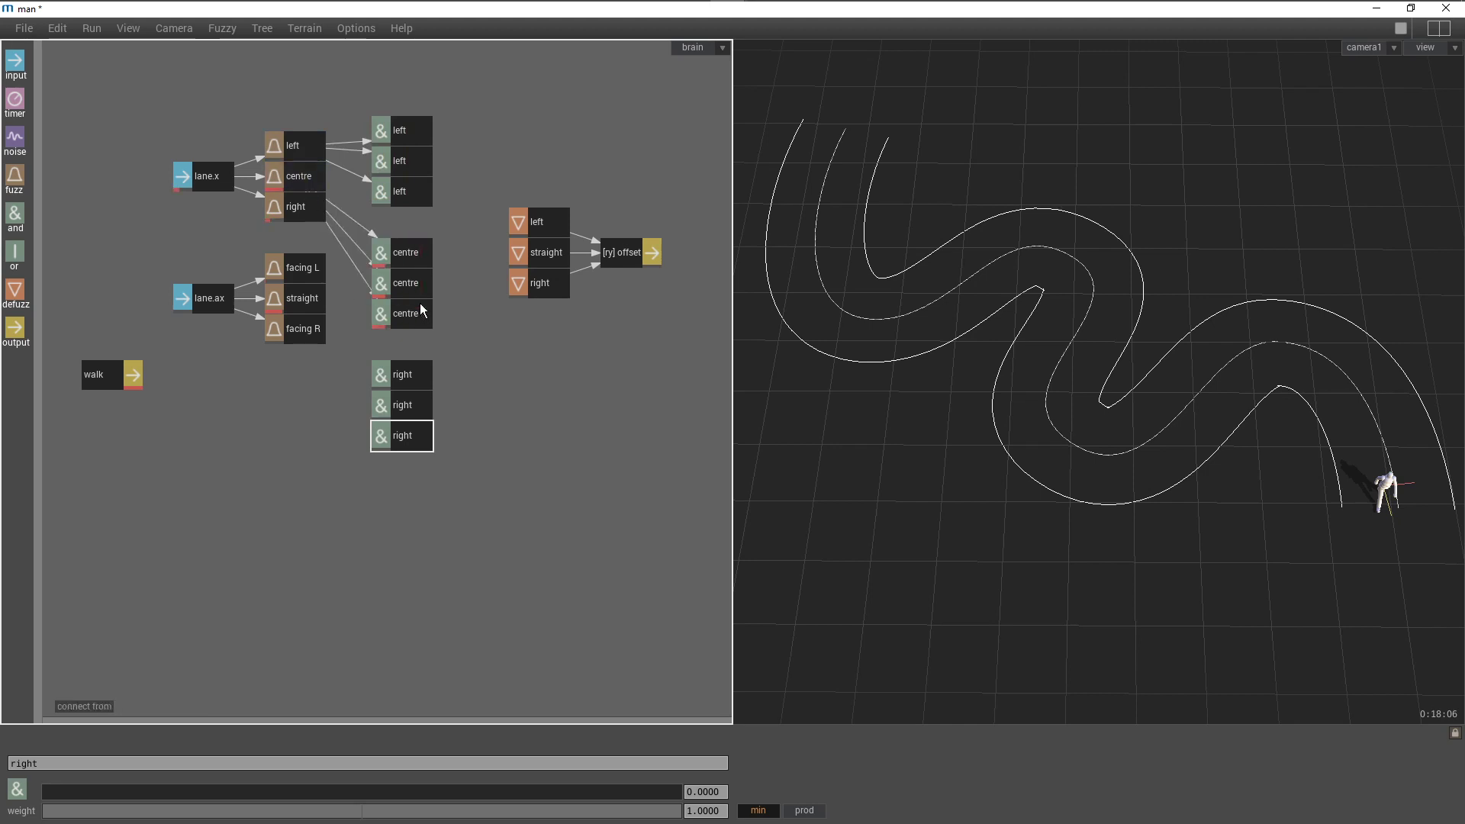
# Connect the lane.x right fuzz node to the three right and nodes, and facing L to the first and node of each group
pyautogui.click(314, 216)
pyautogui.moveTo(404, 425); pyautogui.dragTo(433, 460)
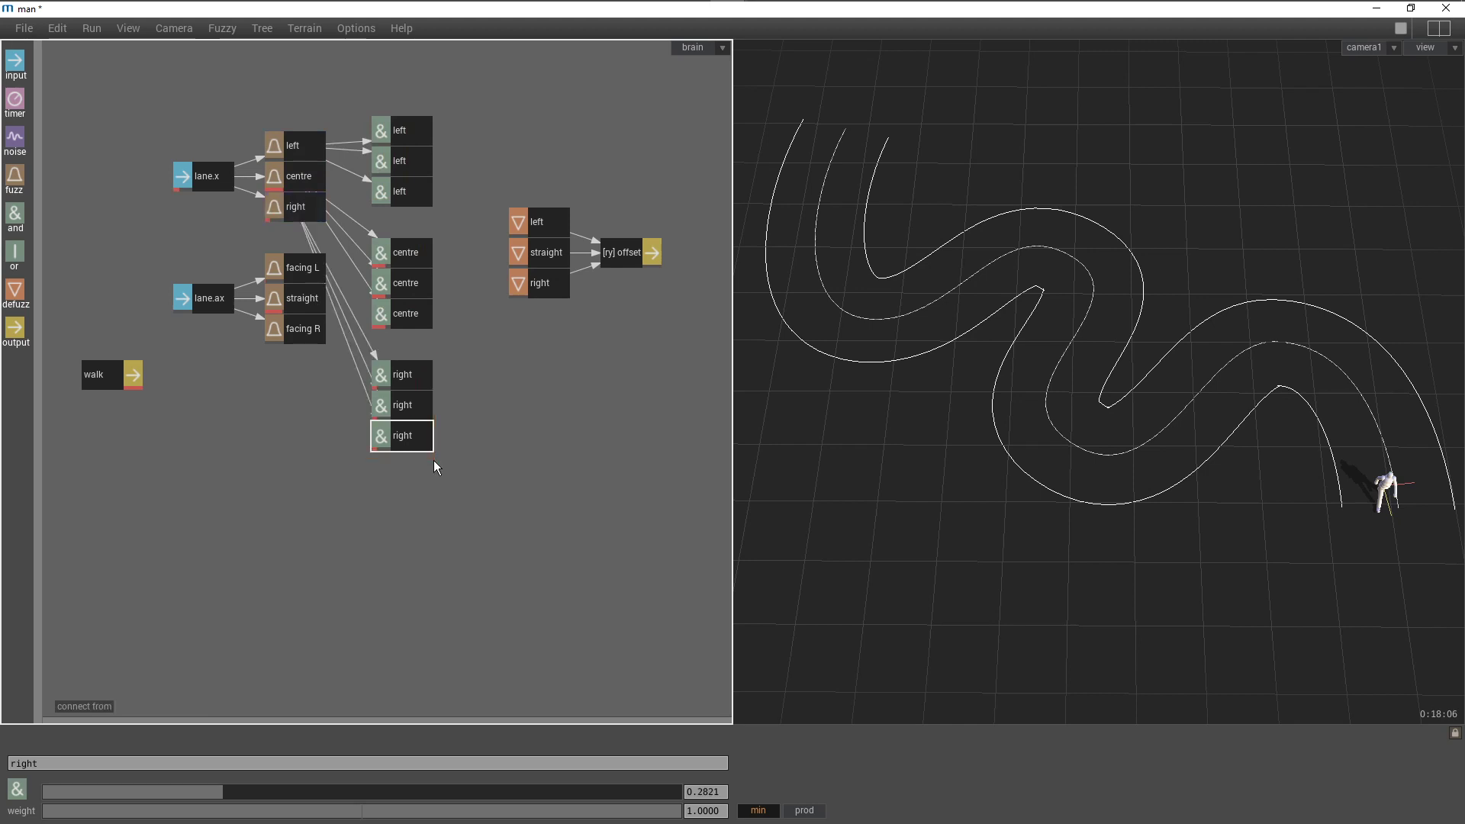
pyautogui.press('c')
pyautogui.click(309, 273)
pyautogui.click(398, 132)
pyautogui.click(309, 272)
pyautogui.click(420, 254)
pyautogui.click(302, 274)
pyautogui.click(394, 379)
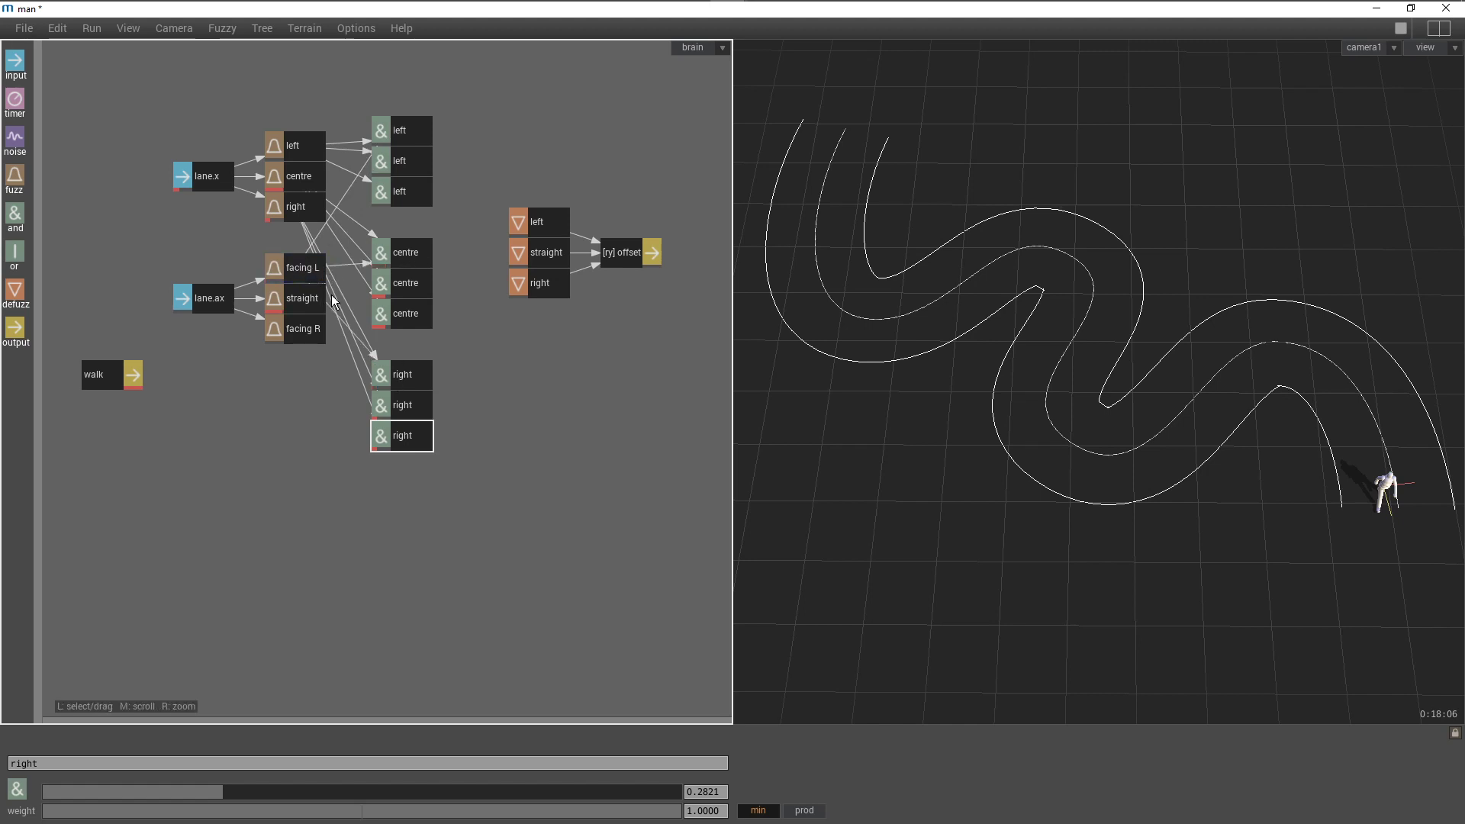
# Connect the lane.ax straight fuzz node to the middle and node of the left, centre and right groups
pyautogui.click(306, 302)
pyautogui.click(409, 169)
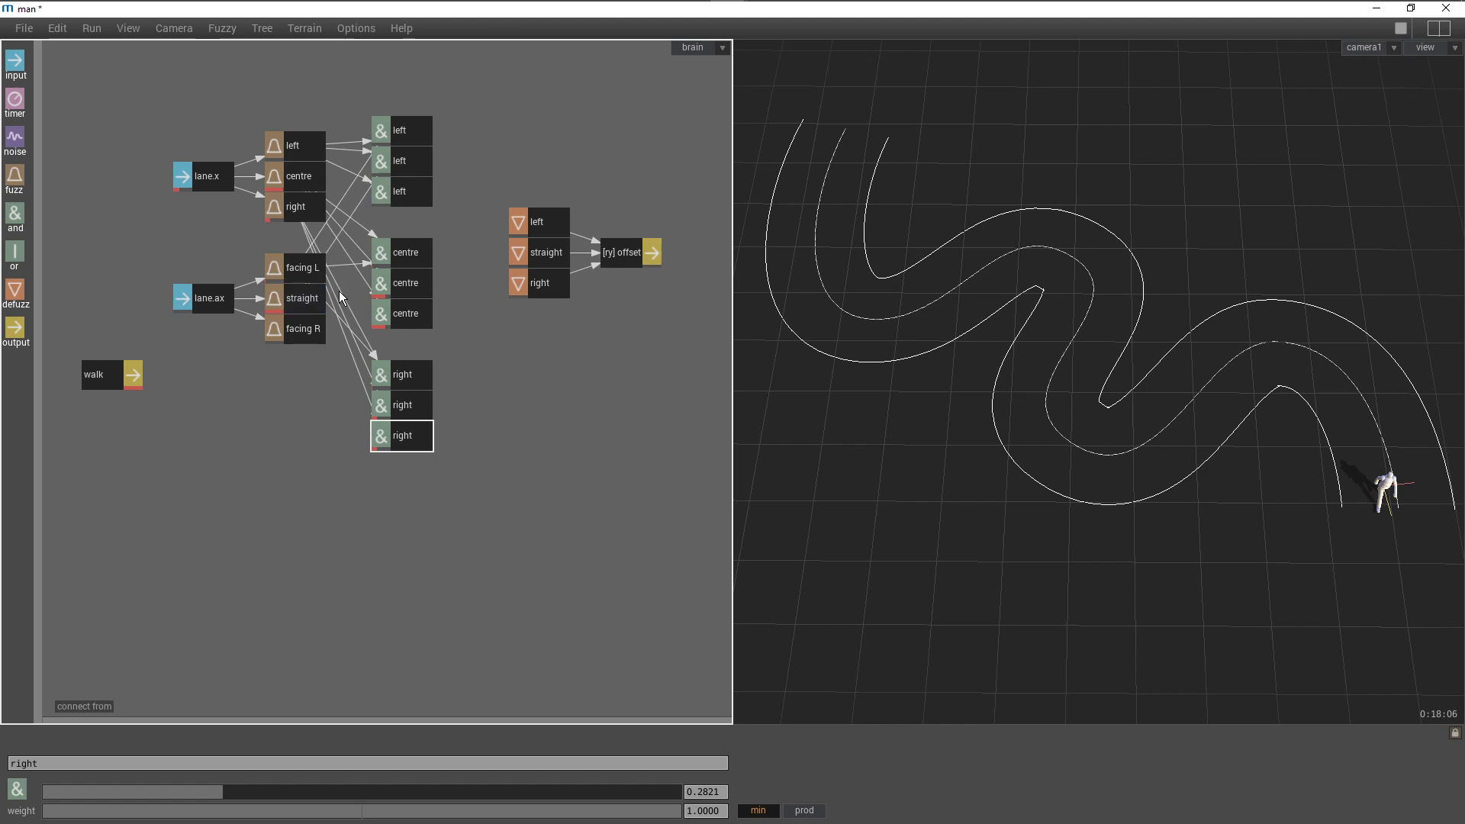
pyautogui.click(307, 302)
pyautogui.click(395, 286)
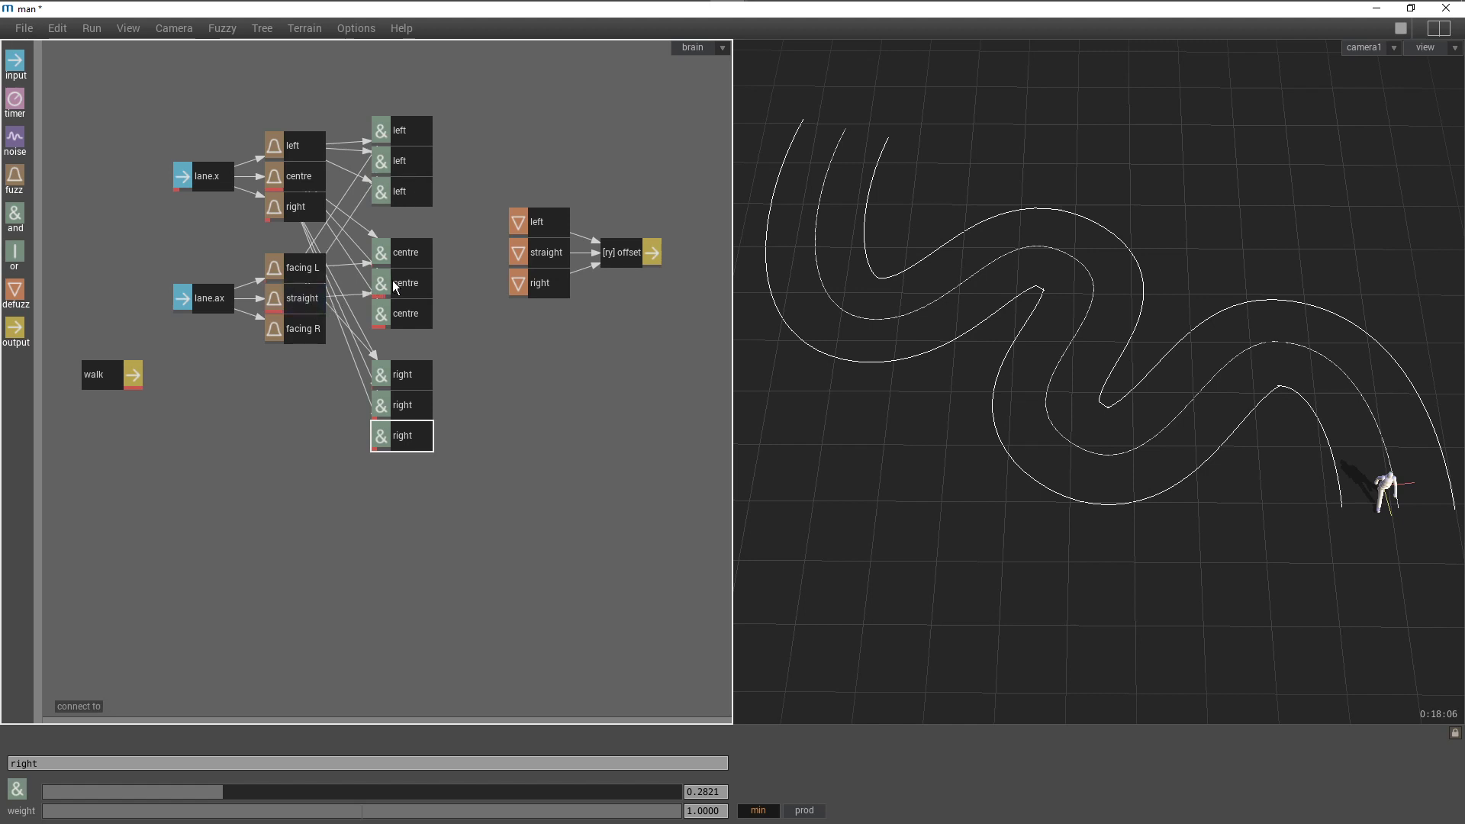
pyautogui.click(307, 302)
pyautogui.click(398, 406)
# Connect the lane.ax facing R fuzz node to the last and node of the left, centre and right groups
pyautogui.click(307, 333)
pyautogui.click(399, 197)
pyautogui.click(305, 331)
pyautogui.click(412, 320)
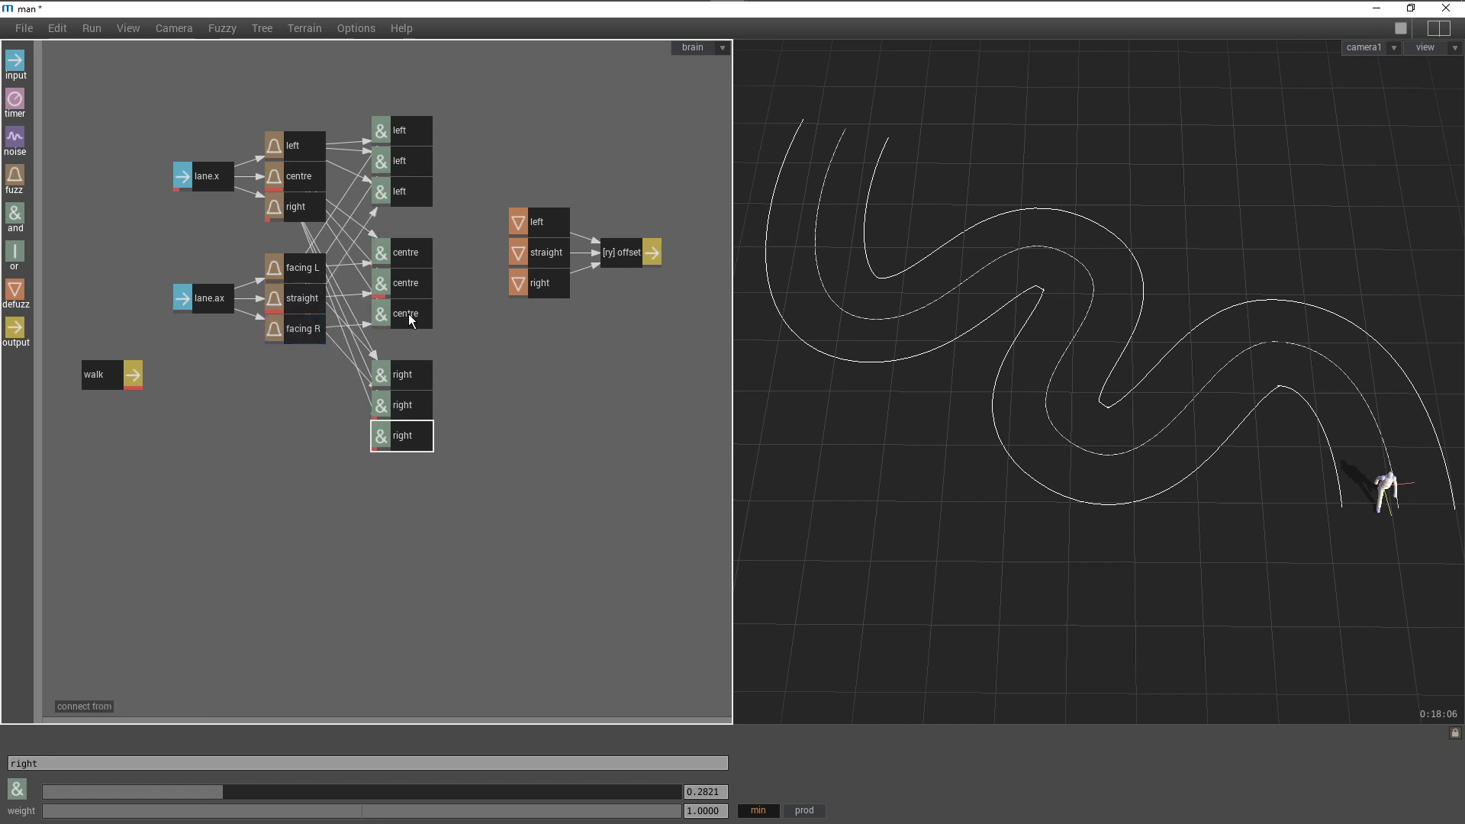
pyautogui.click(311, 331)
pyautogui.click(400, 446)
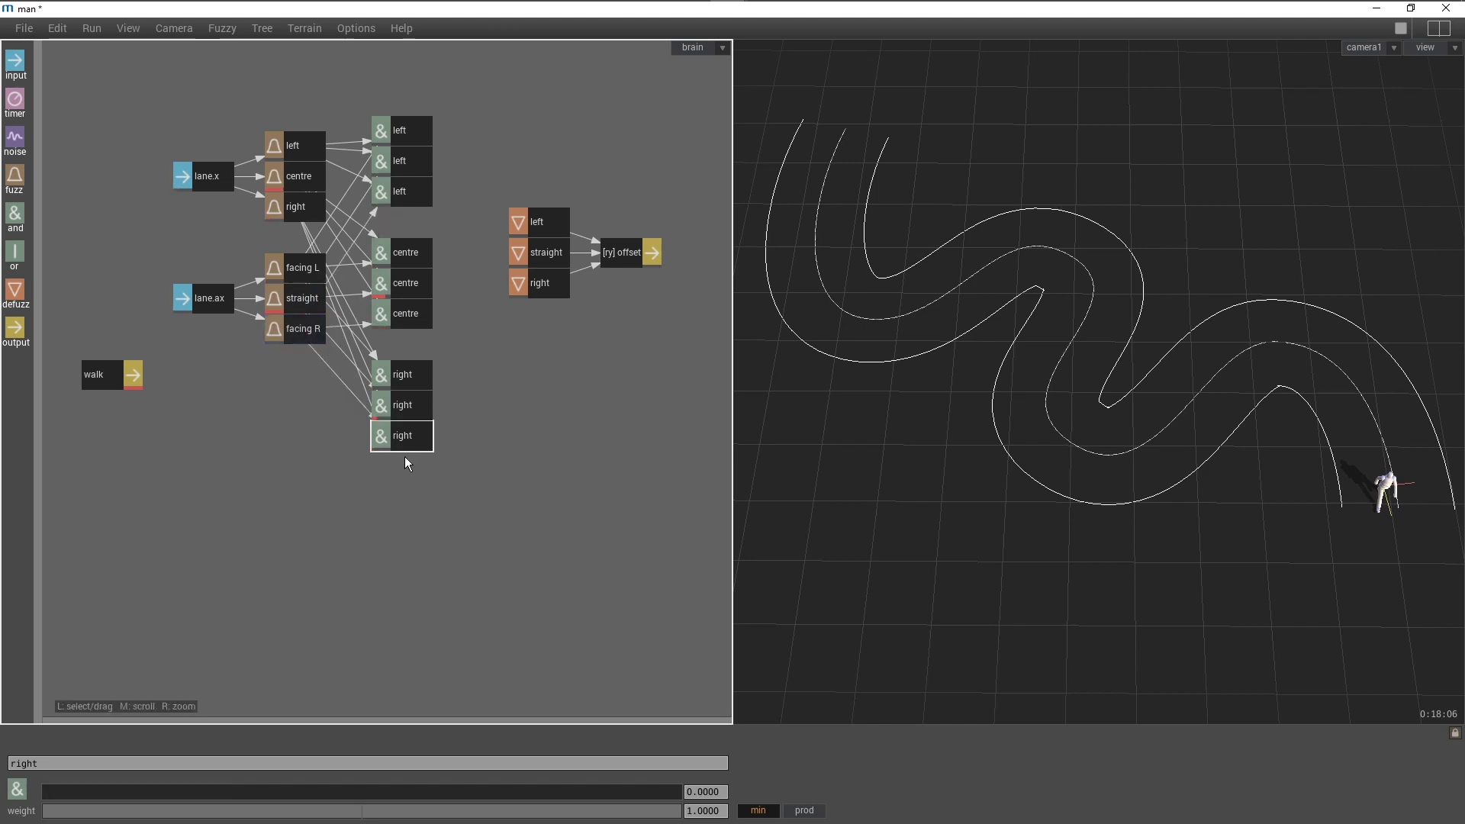
# Move the two lane inputs, their fuzz nodes and the walk output slightly down, level with the and nodes
pyautogui.moveTo(64, 98); pyautogui.dragTo(328, 424)
pyautogui.moveTo(300, 331); pyautogui.dragTo(294, 358)
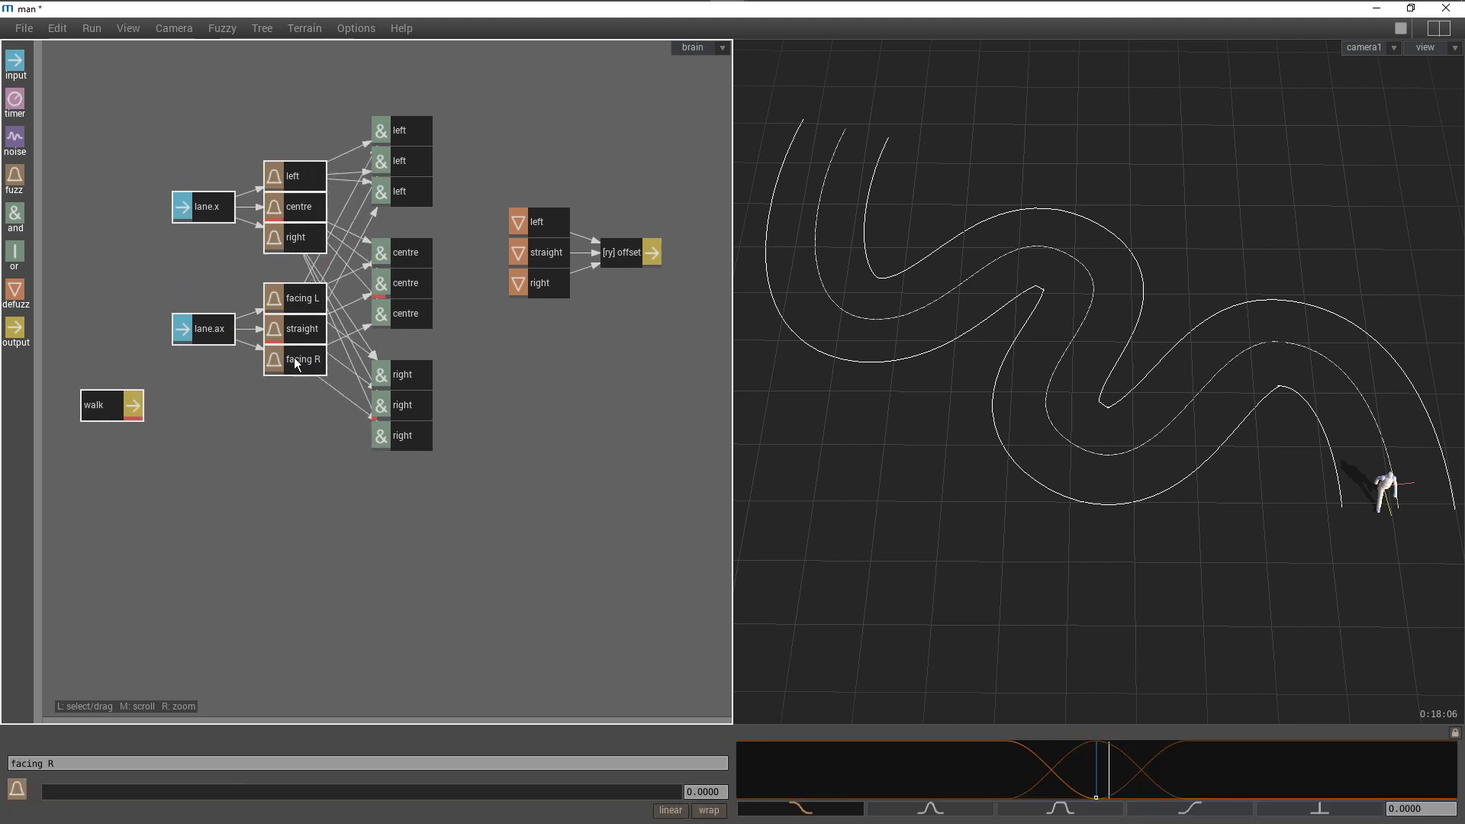
pyautogui.click(258, 428)
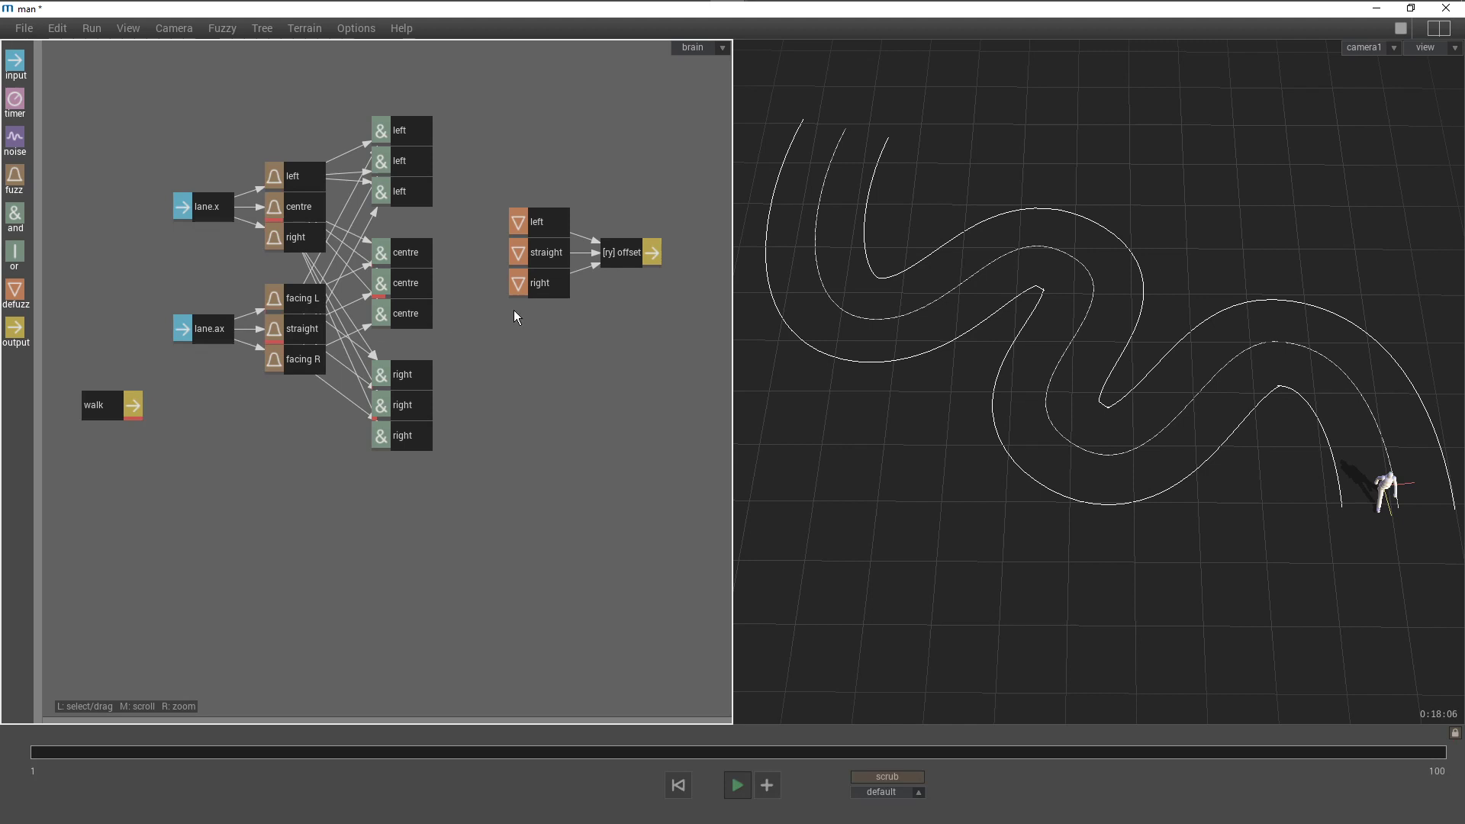
# Space the three defuzz nodes apart vertically and shift them with the [ry] offset output slightly right and down
pyautogui.moveTo(534, 291); pyautogui.dragTo(538, 306)
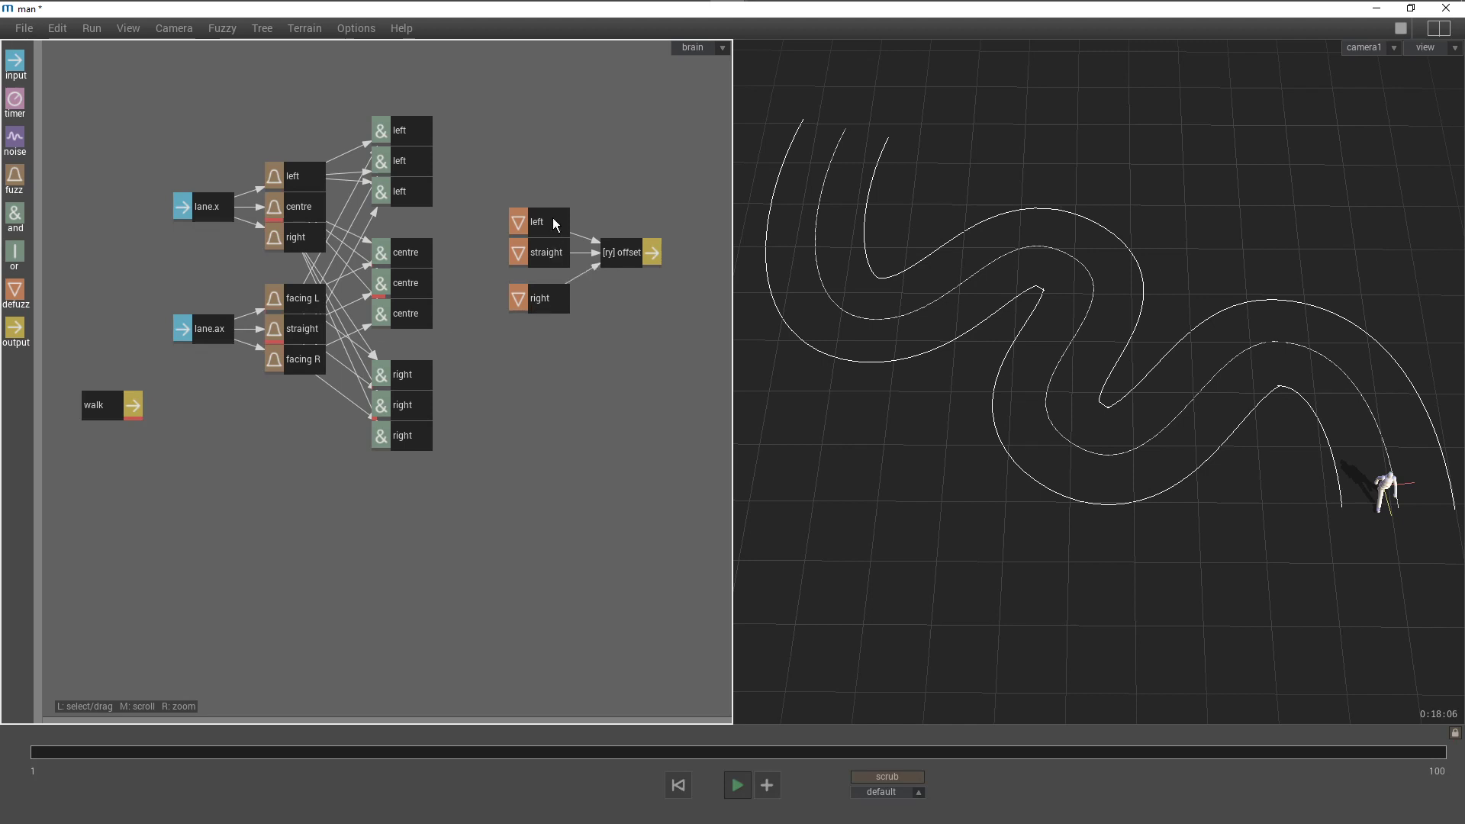
pyautogui.moveTo(559, 216); pyautogui.dragTo(559, 201)
pyautogui.moveTo(513, 153); pyautogui.dragTo(659, 278)
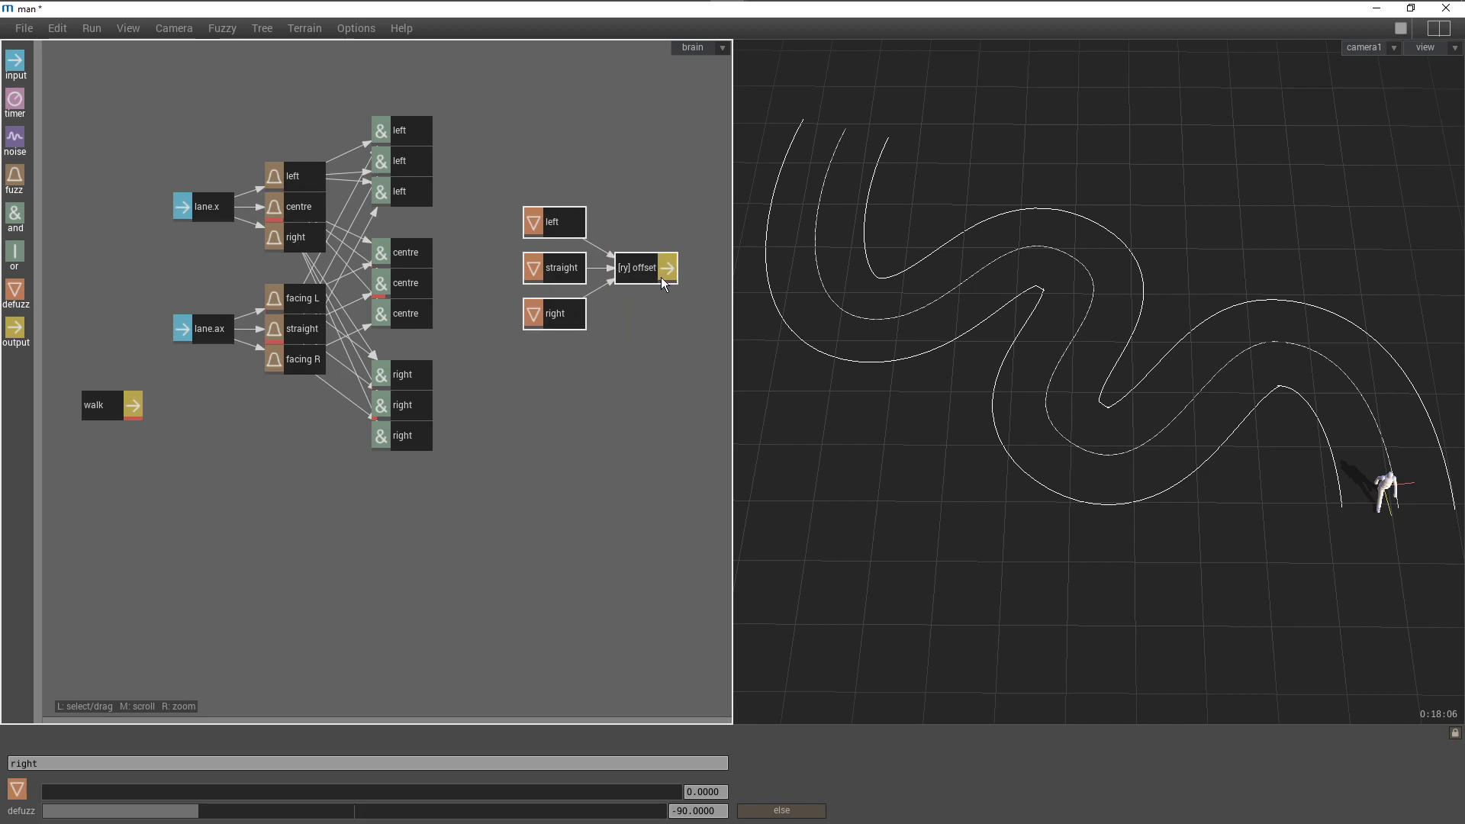
pyautogui.click(522, 164)
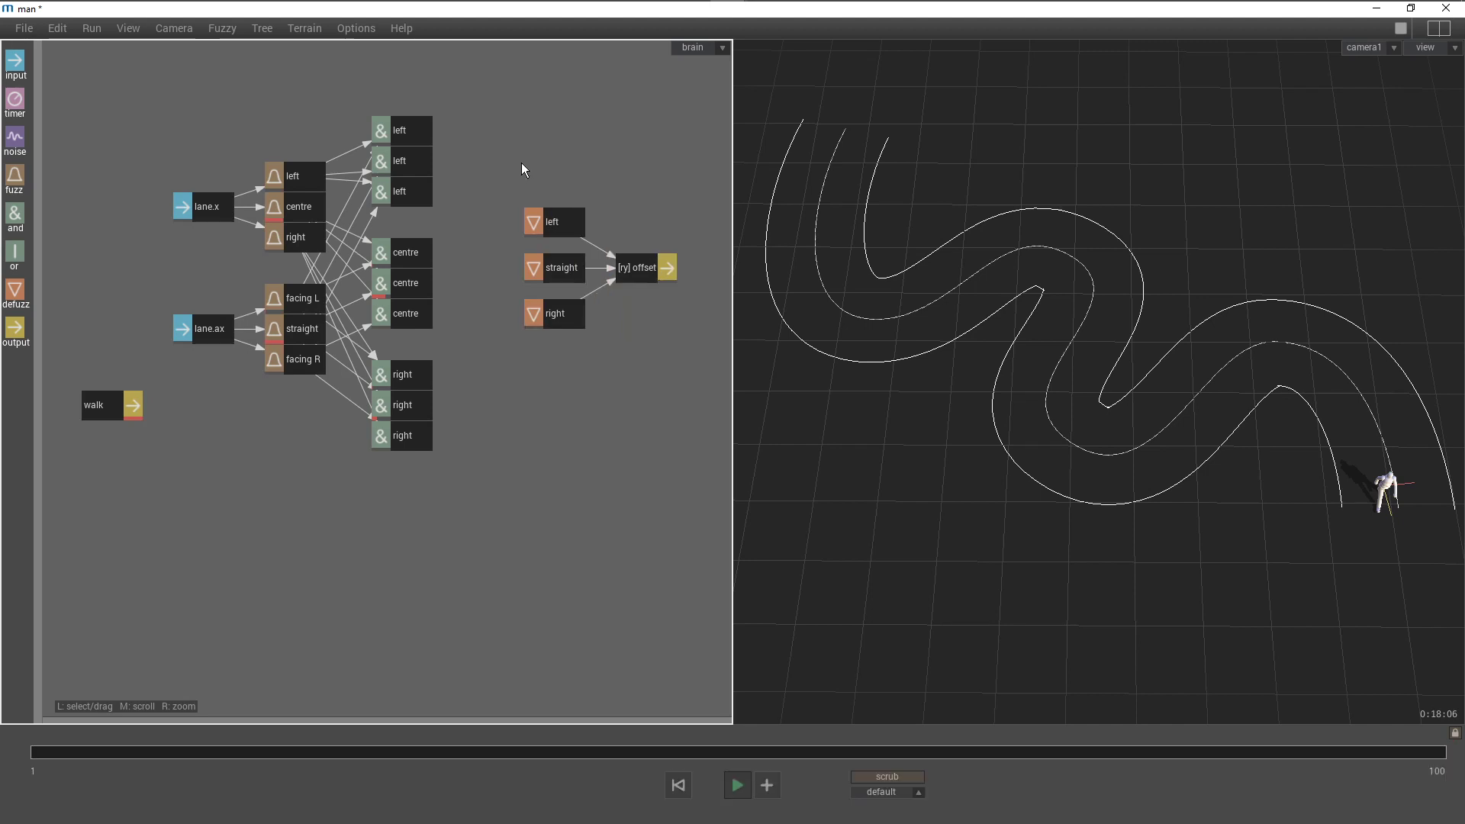
# Rename the three left and nodes, in order, to left facing L, left straight and left facing R
pyautogui.click(424, 136)
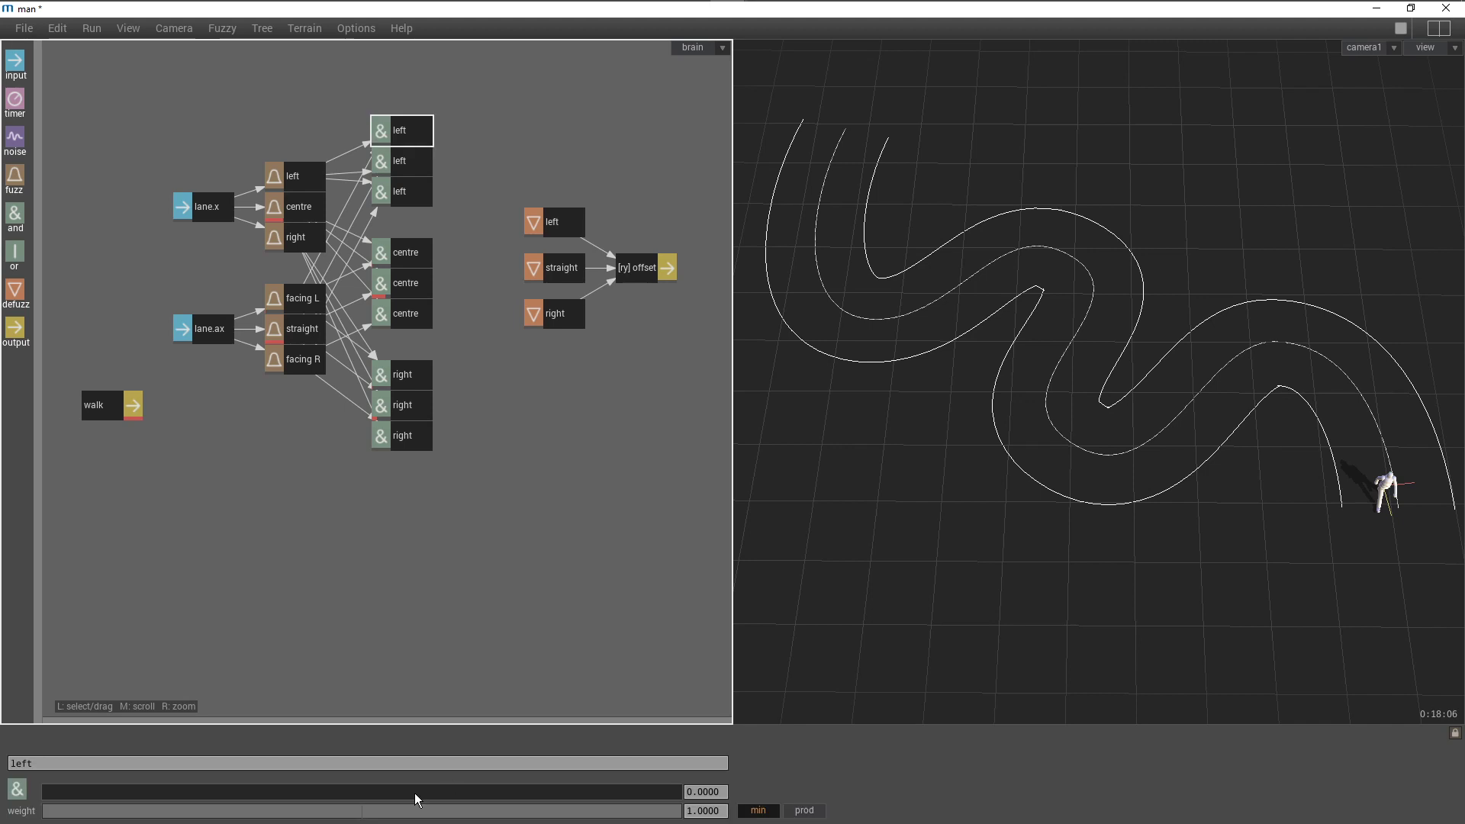
pyautogui.click(377, 764)
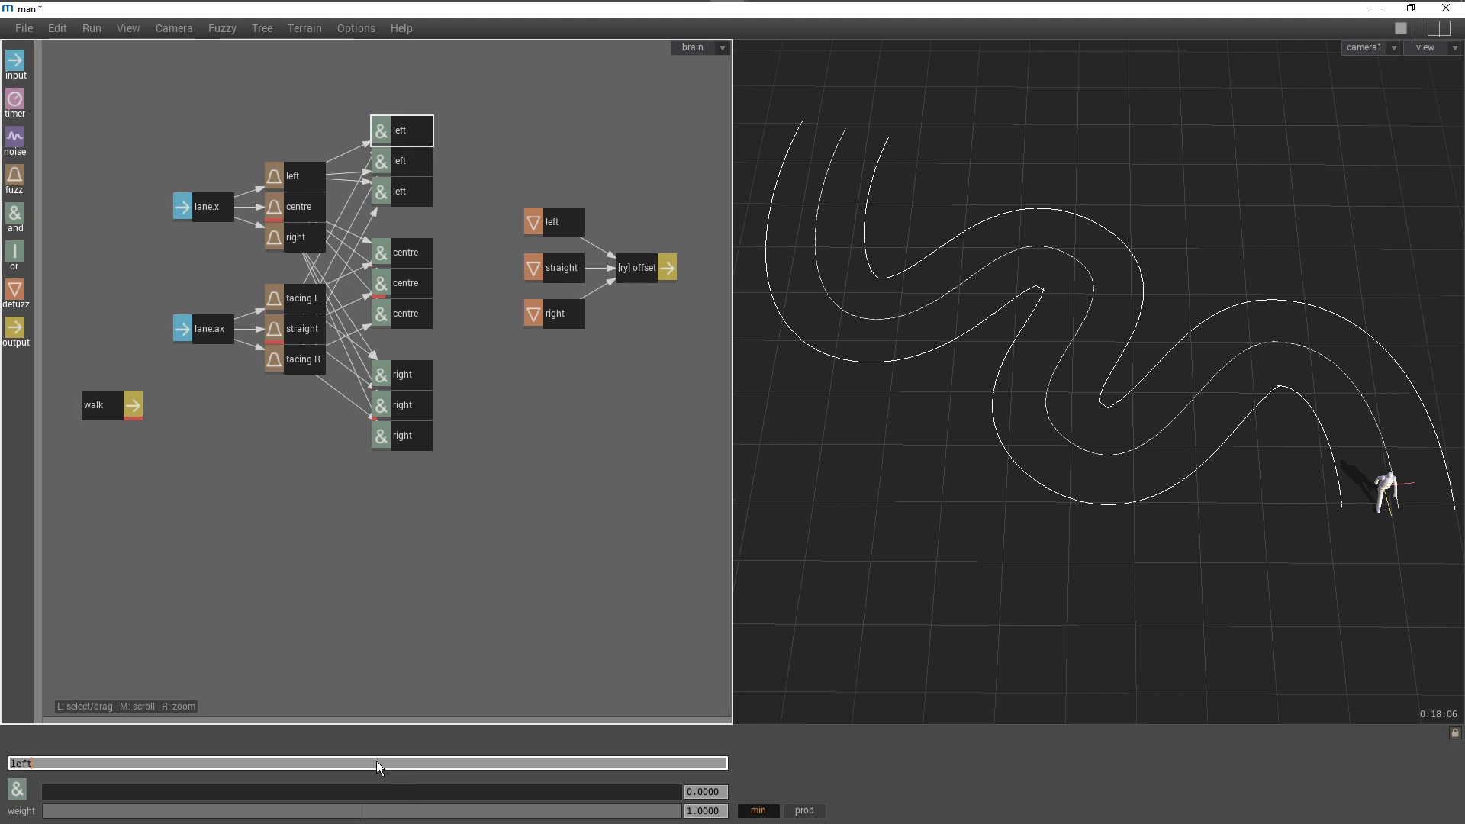
pyautogui.write('facing L')
pyautogui.press('Return')
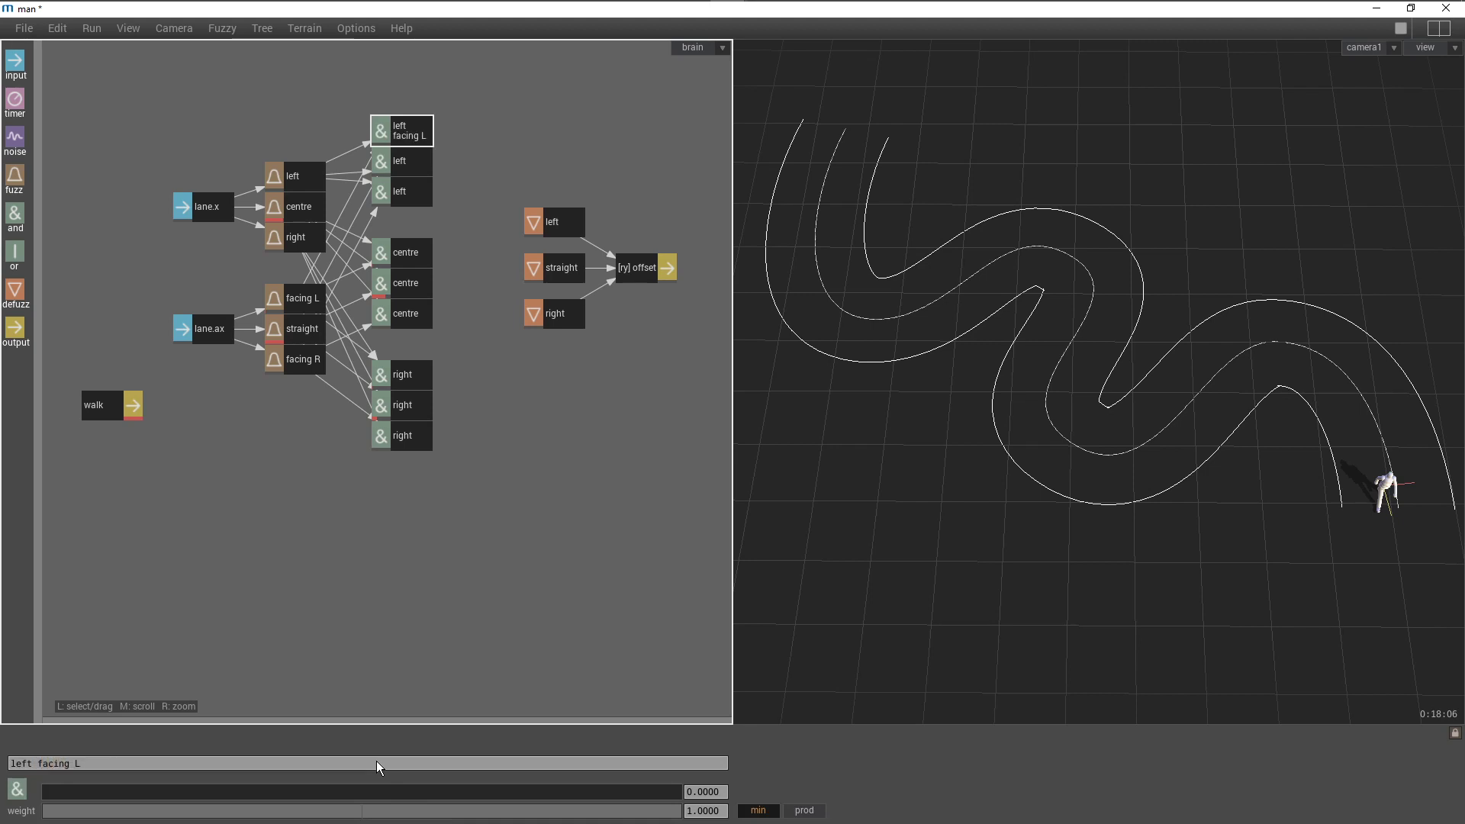
pyautogui.click(413, 162)
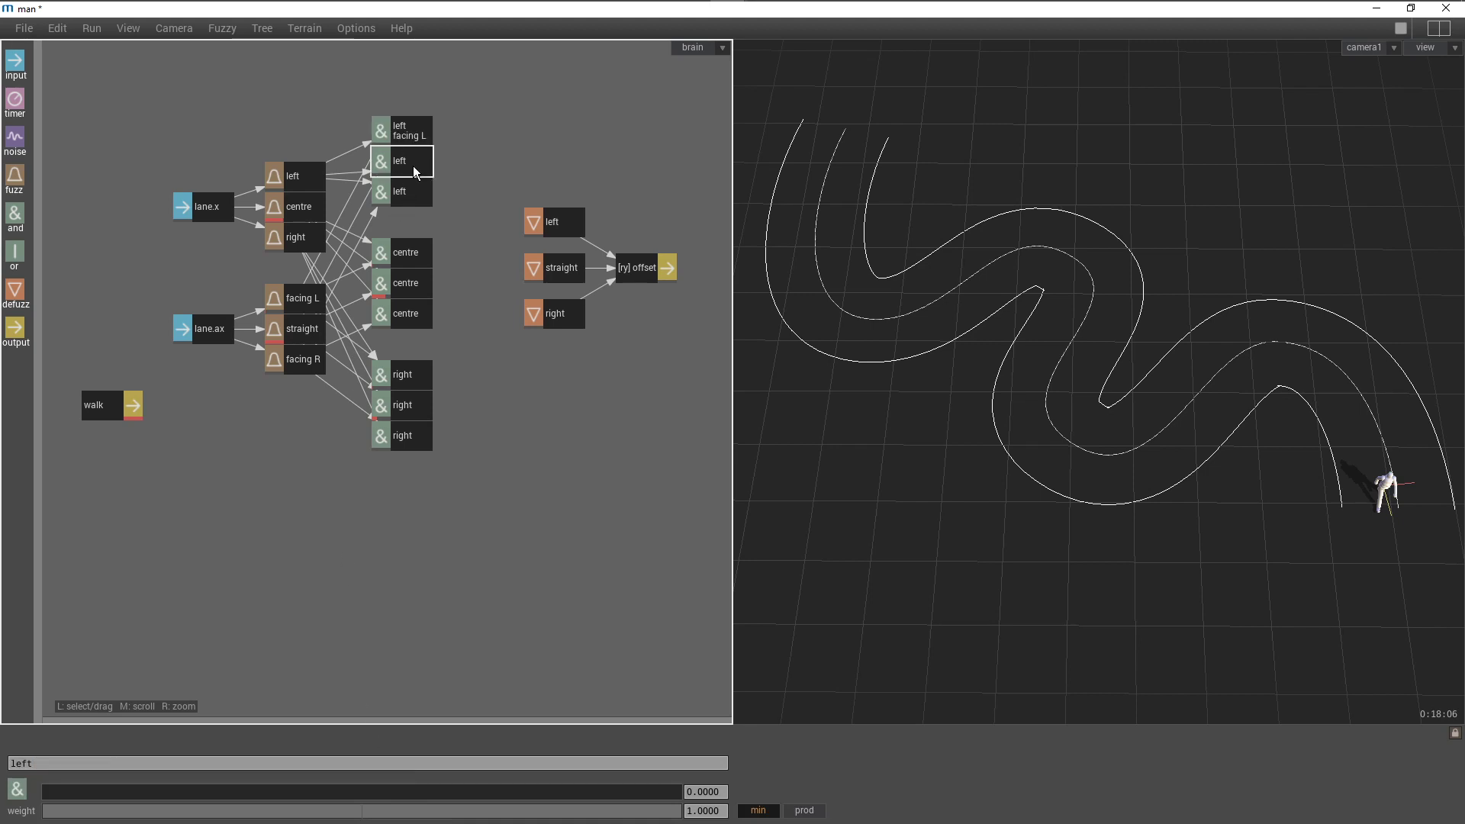
pyautogui.click(409, 766)
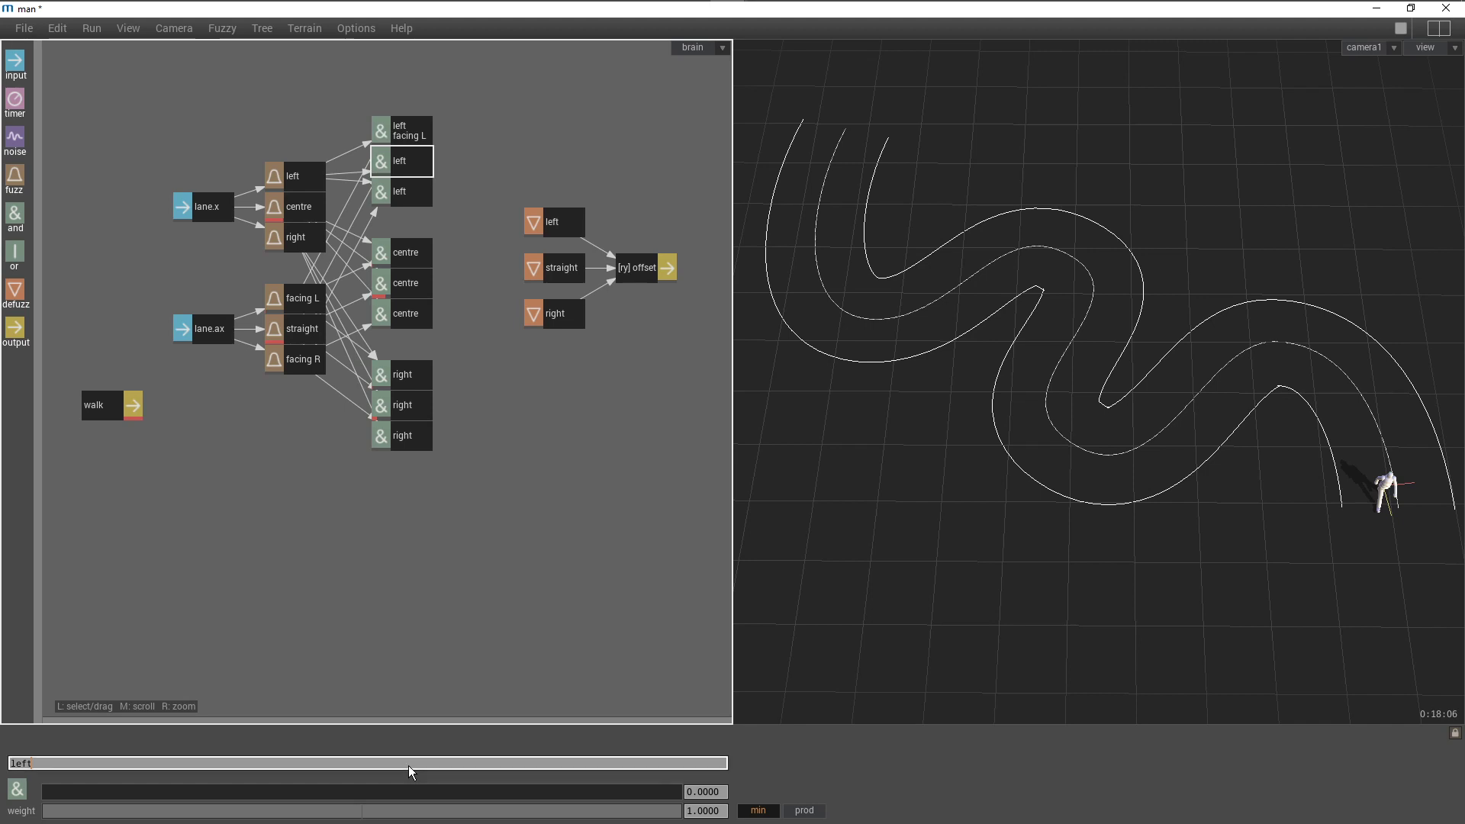
pyautogui.write('straight')
pyautogui.press('Return')
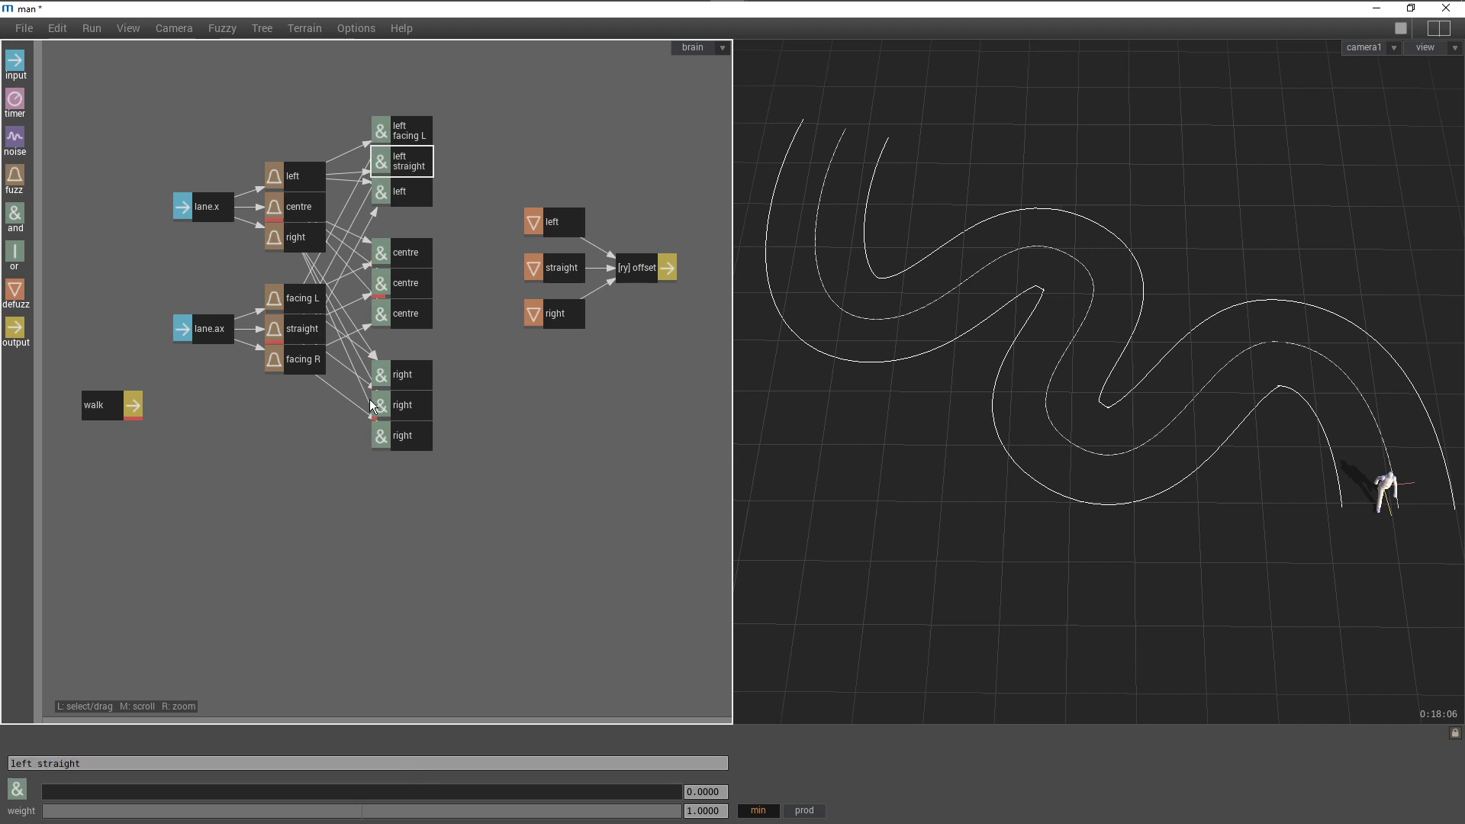
pyautogui.click(416, 200)
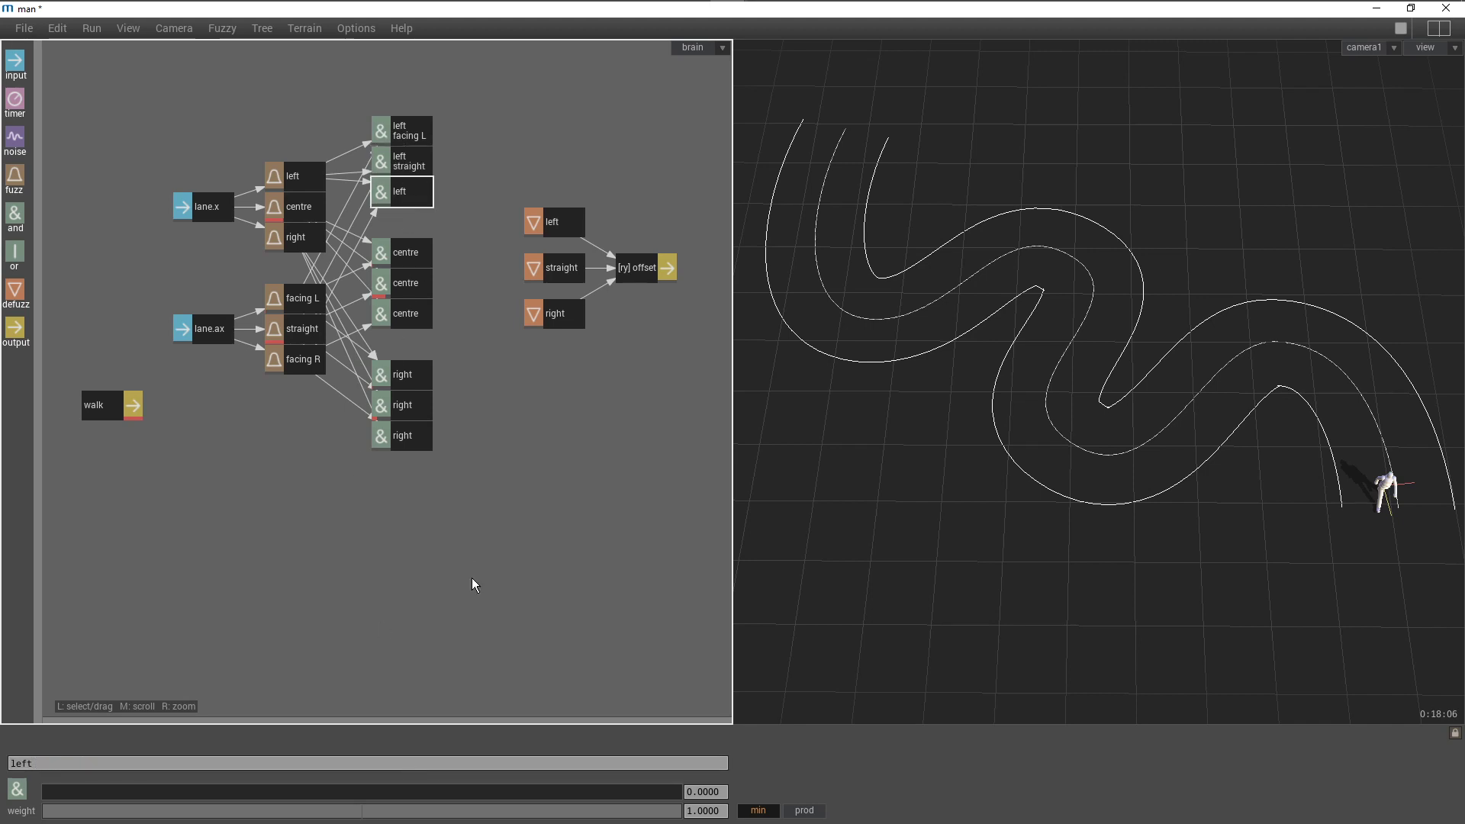
pyautogui.click(429, 761)
pyautogui.write('facing R')
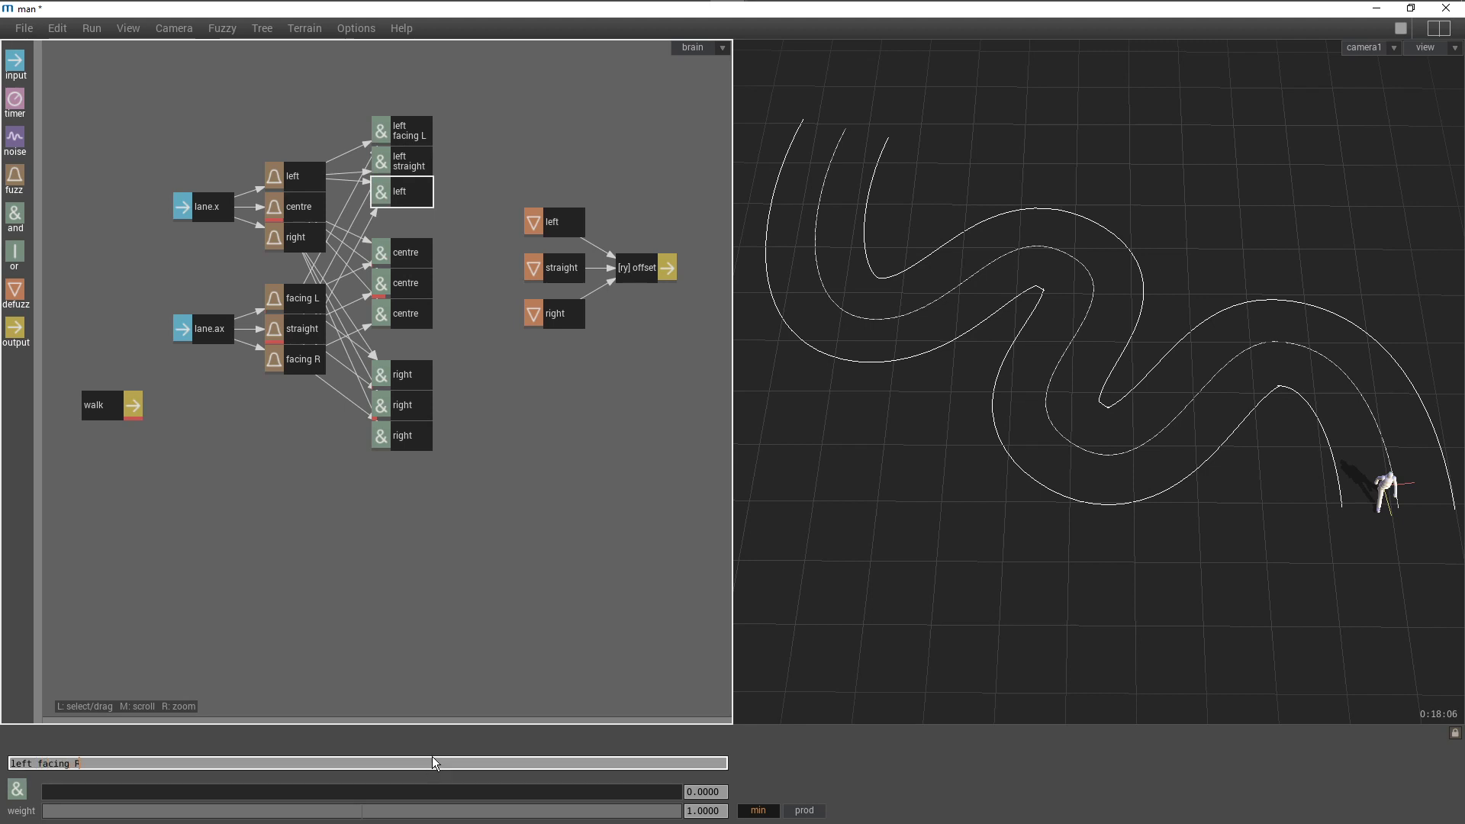
pyautogui.press('Return')
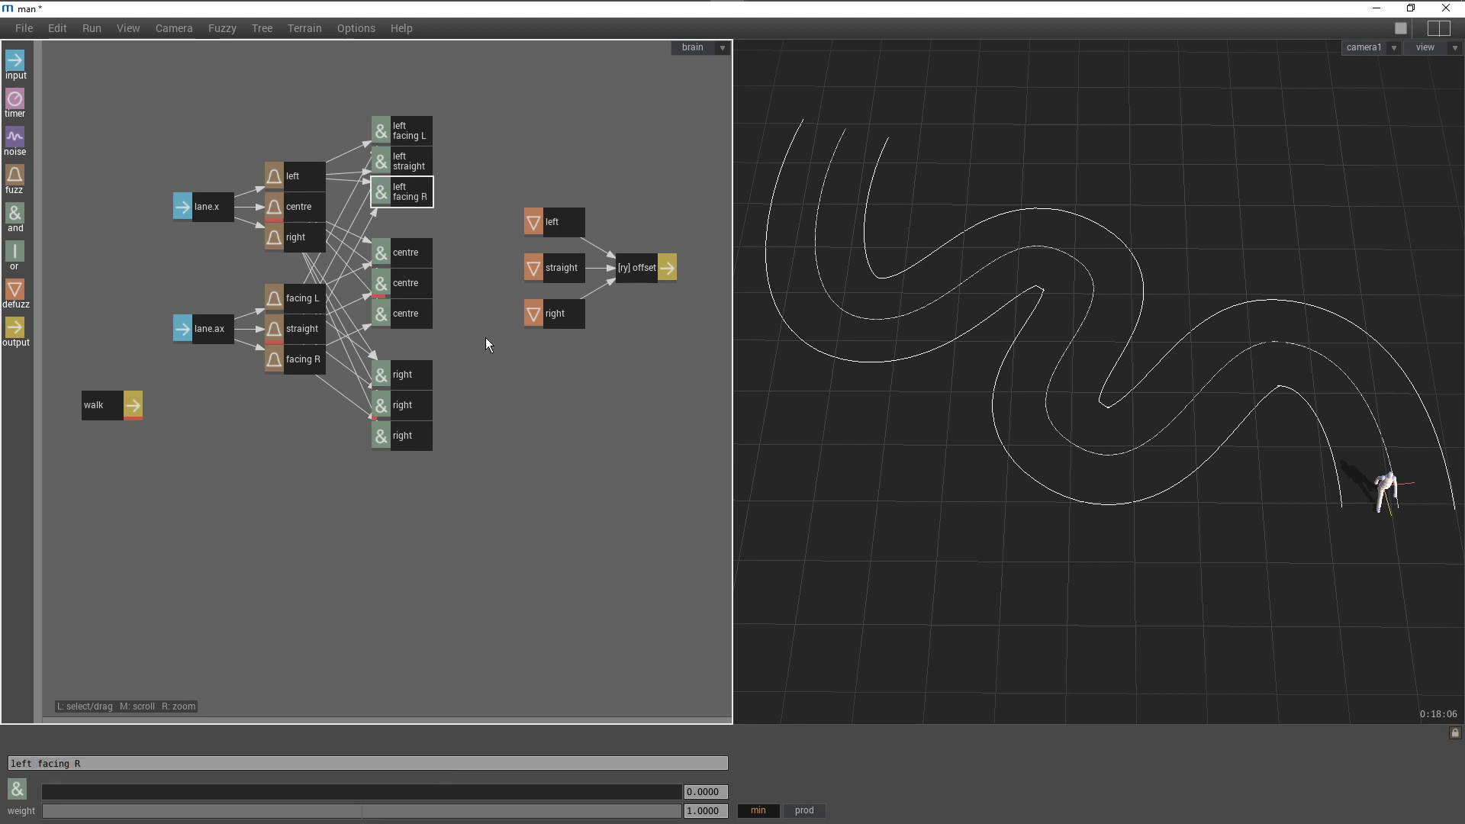
# Rename the three centre and nodes, in order, to centre facing L, centre straight and centre facing R
pyautogui.click(420, 263)
pyautogui.click(324, 761)
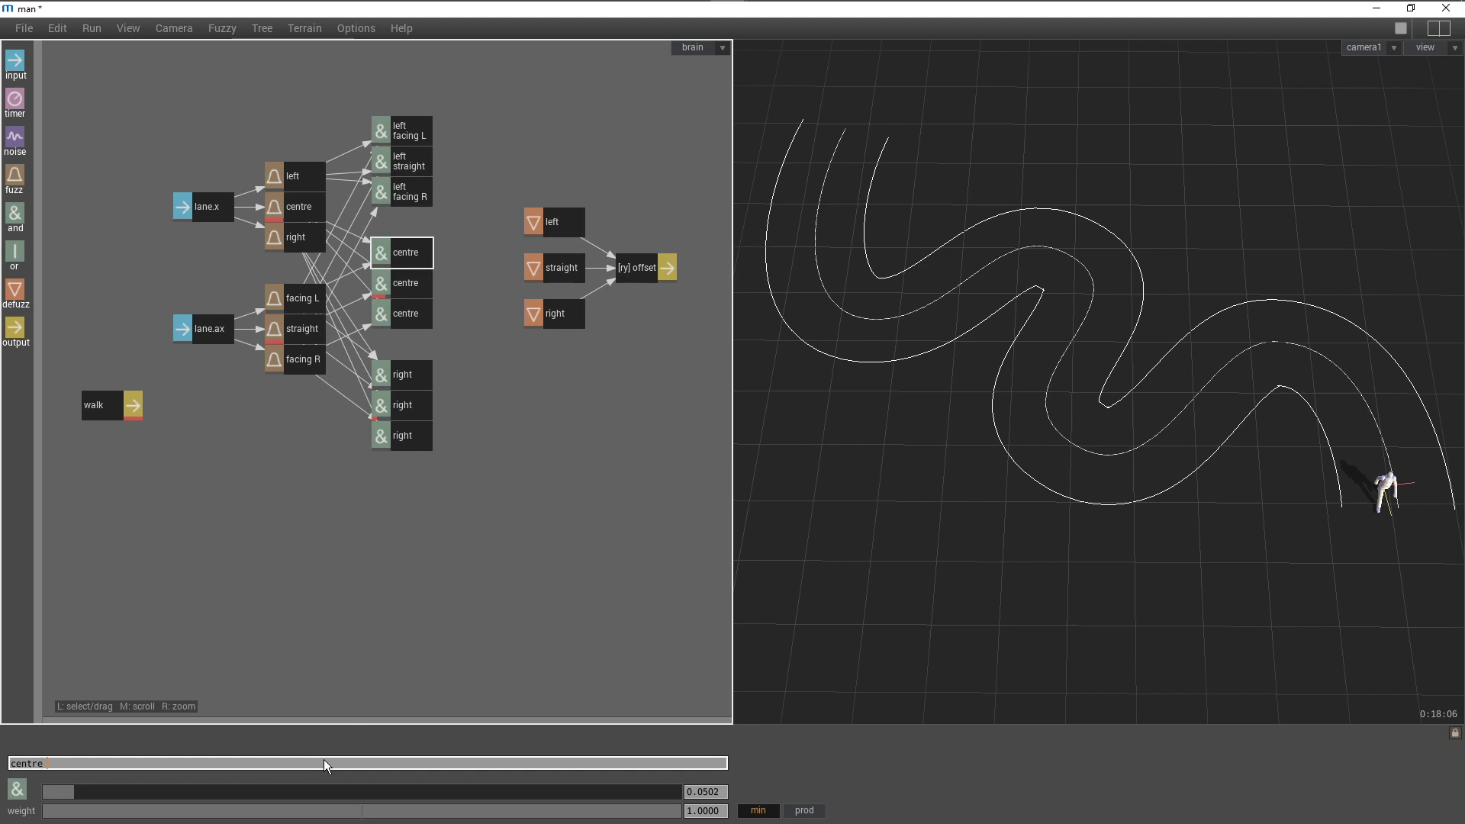
pyautogui.write('facing L')
pyautogui.press('Return')
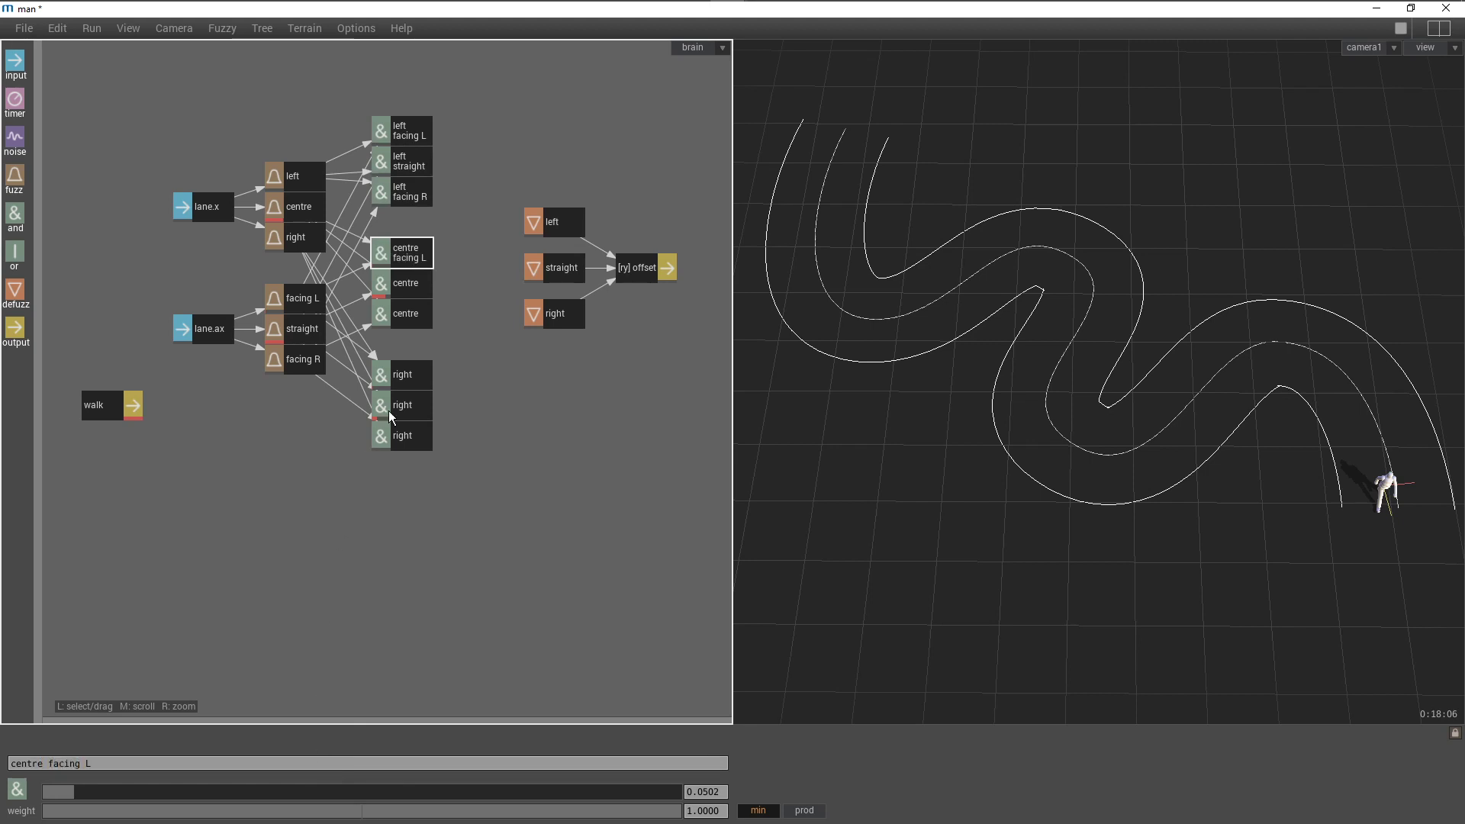
pyautogui.click(402, 284)
pyautogui.click(355, 760)
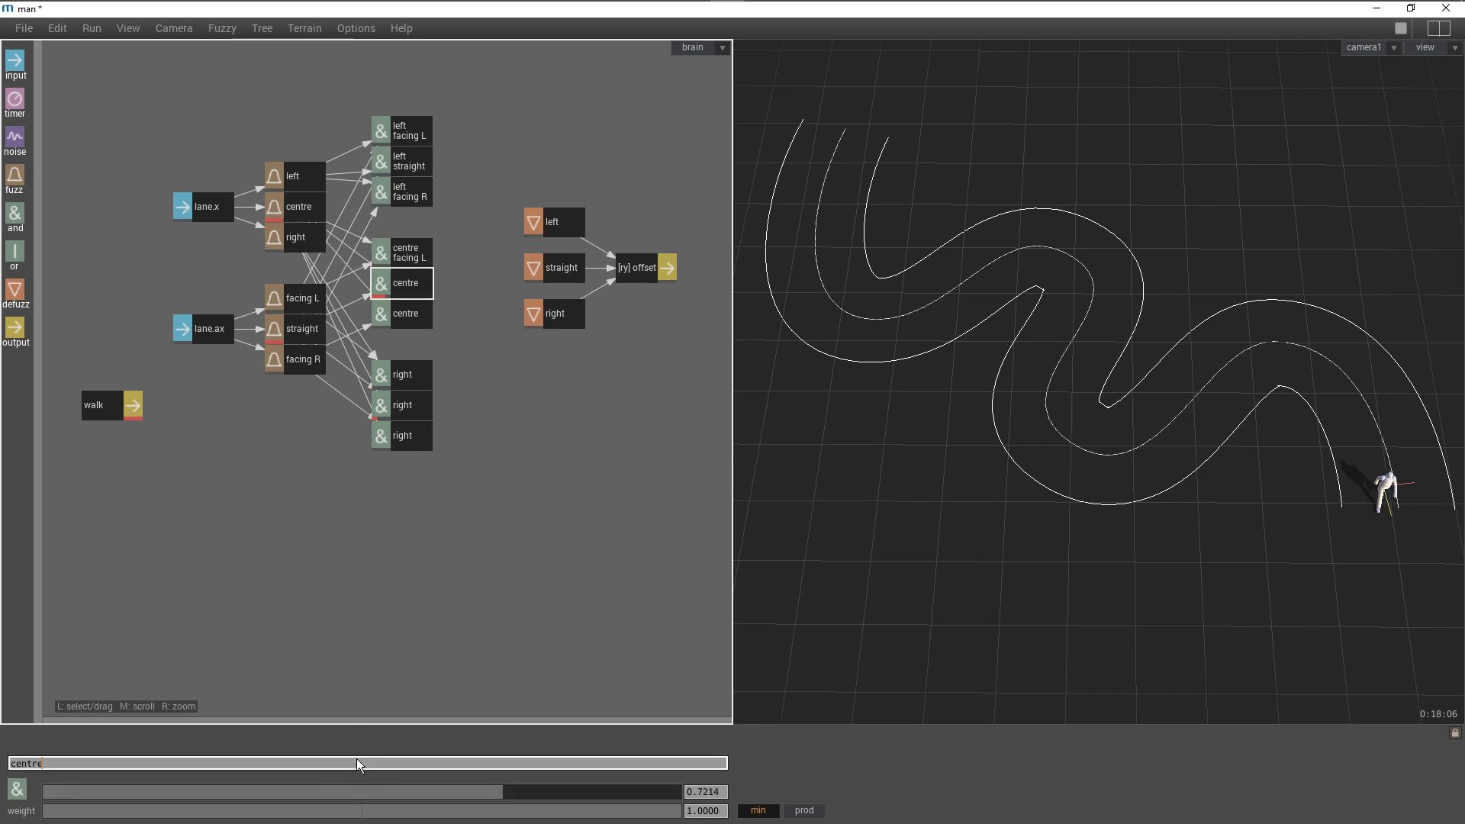
pyautogui.write('straight')
pyautogui.press('Return')
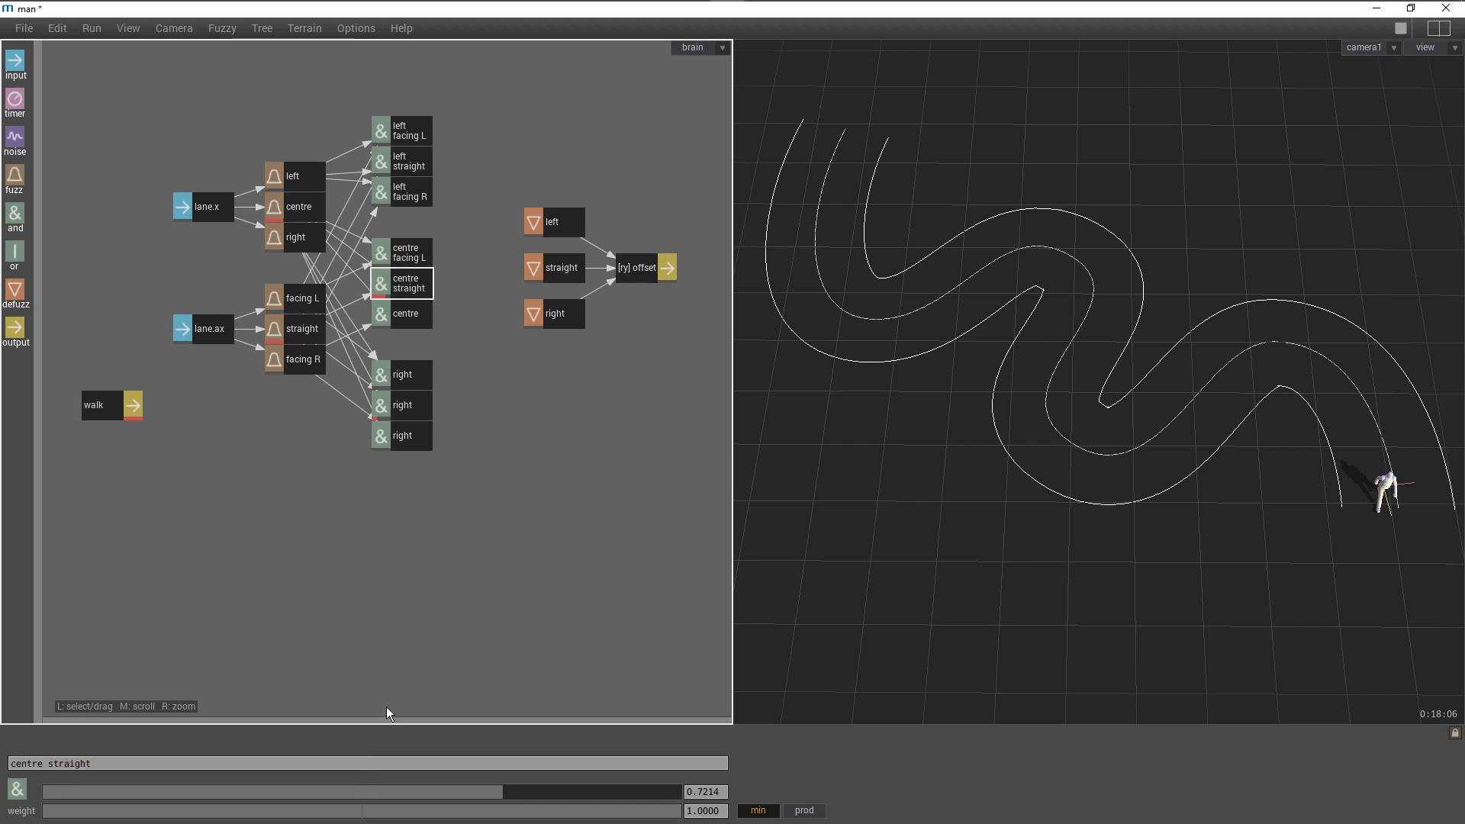
pyautogui.click(407, 318)
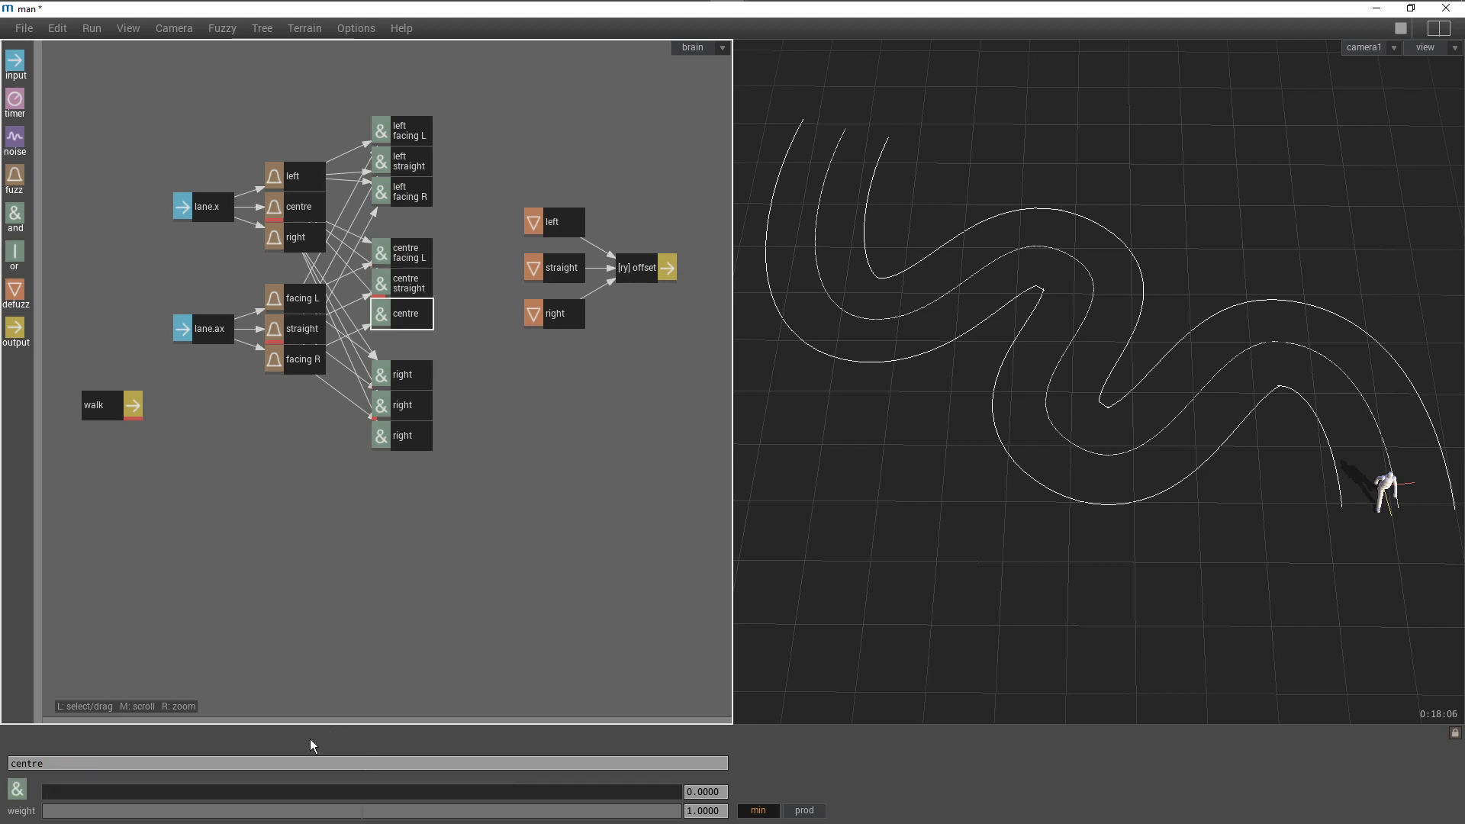
pyautogui.click(300, 763)
pyautogui.write('facing R')
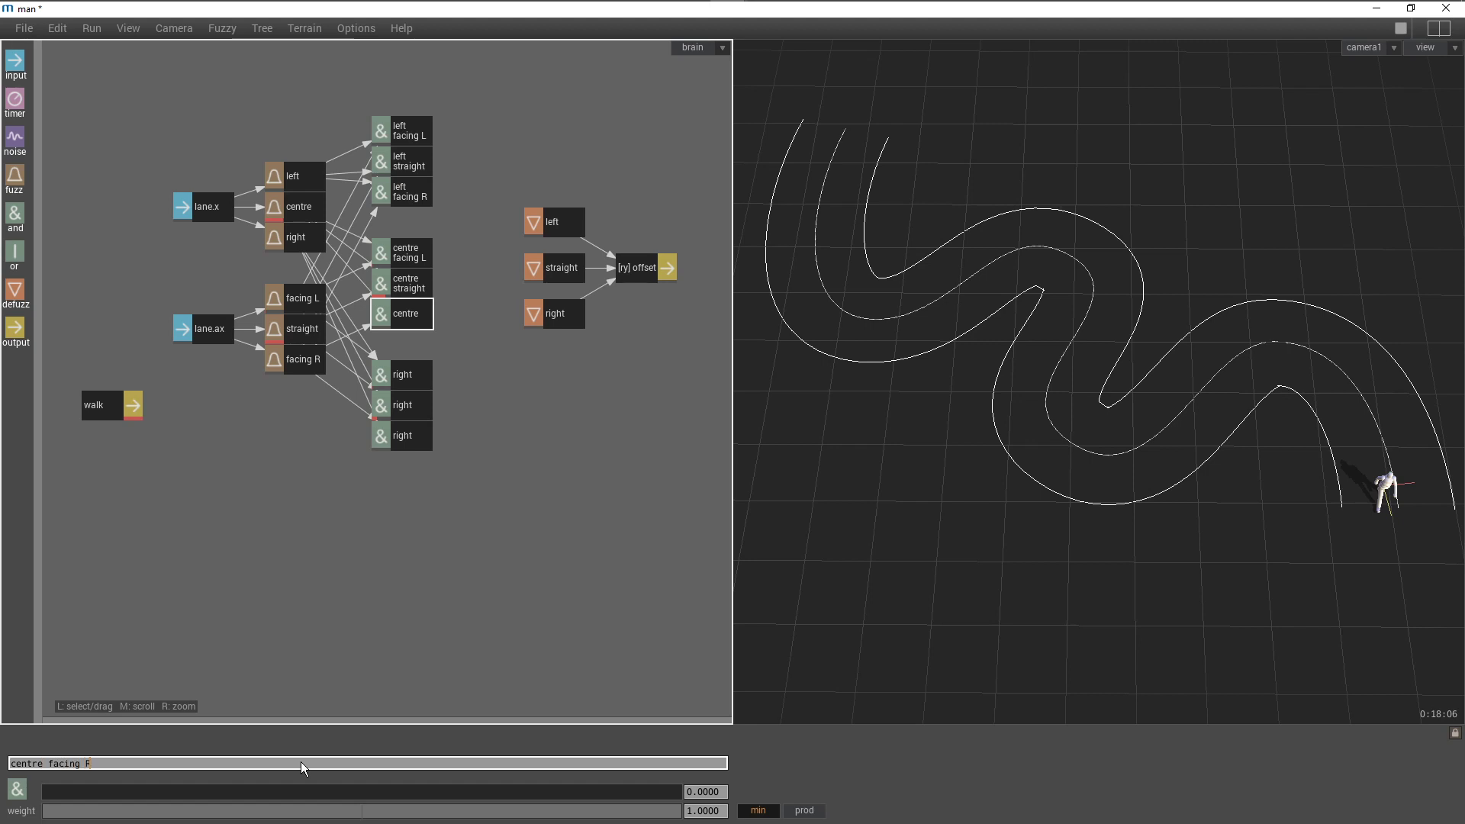
pyautogui.press('Return')
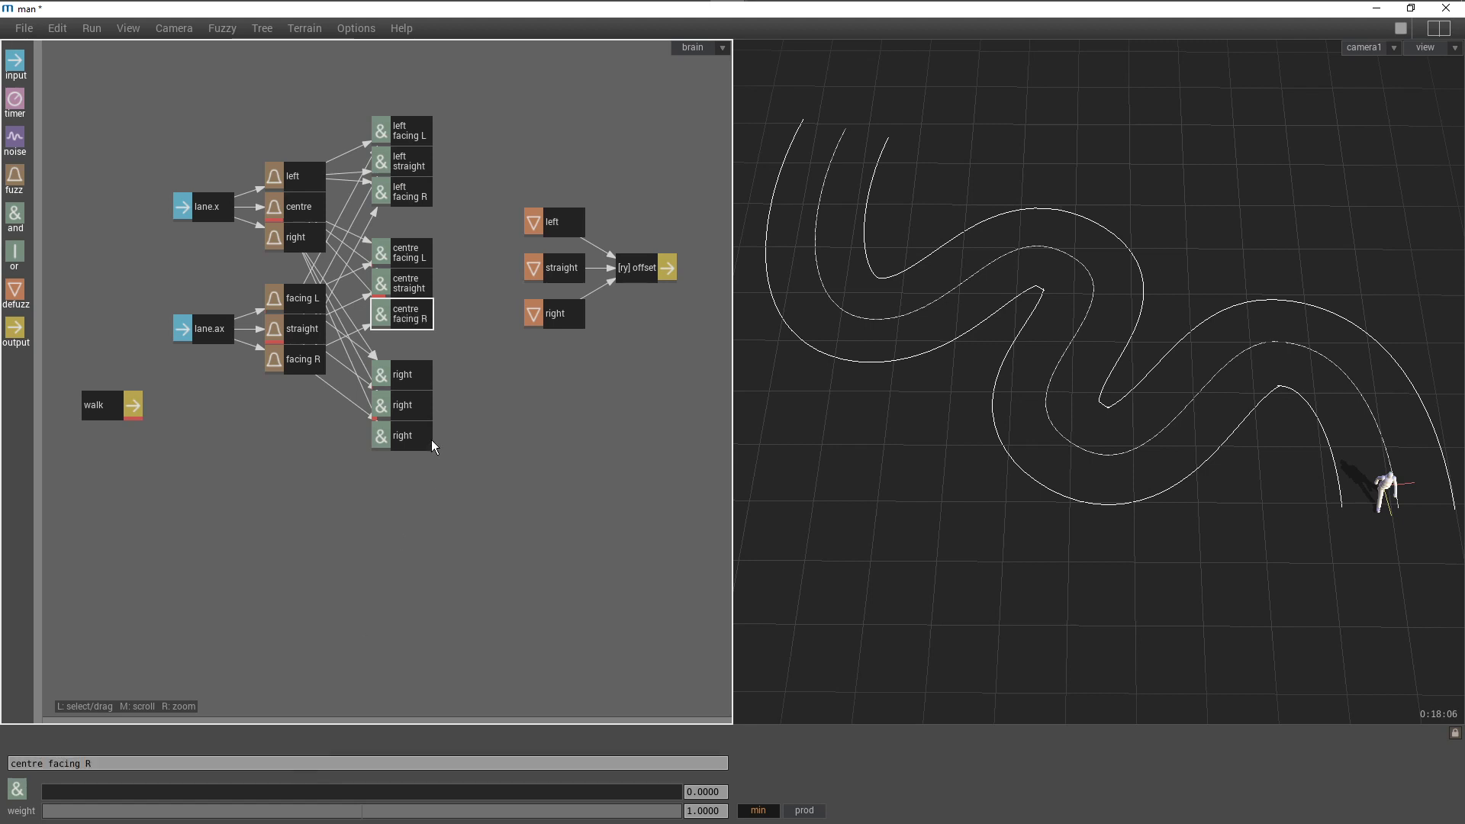
# Rename the three right and nodes, in order, to right facing L, right straight and right facing R
pyautogui.click(396, 377)
pyautogui.click(200, 763)
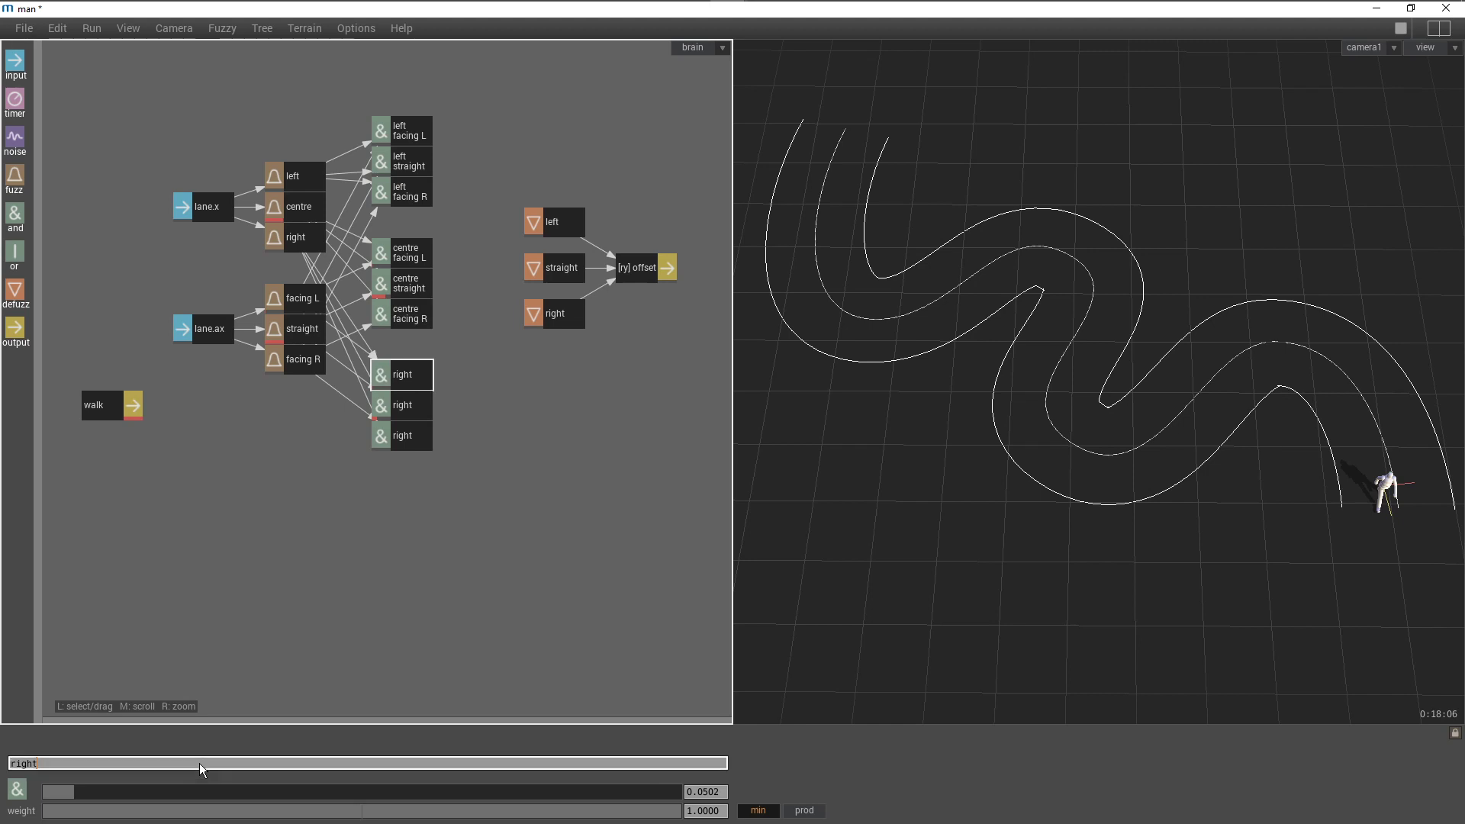
pyautogui.write('facing L')
pyautogui.press('Return')
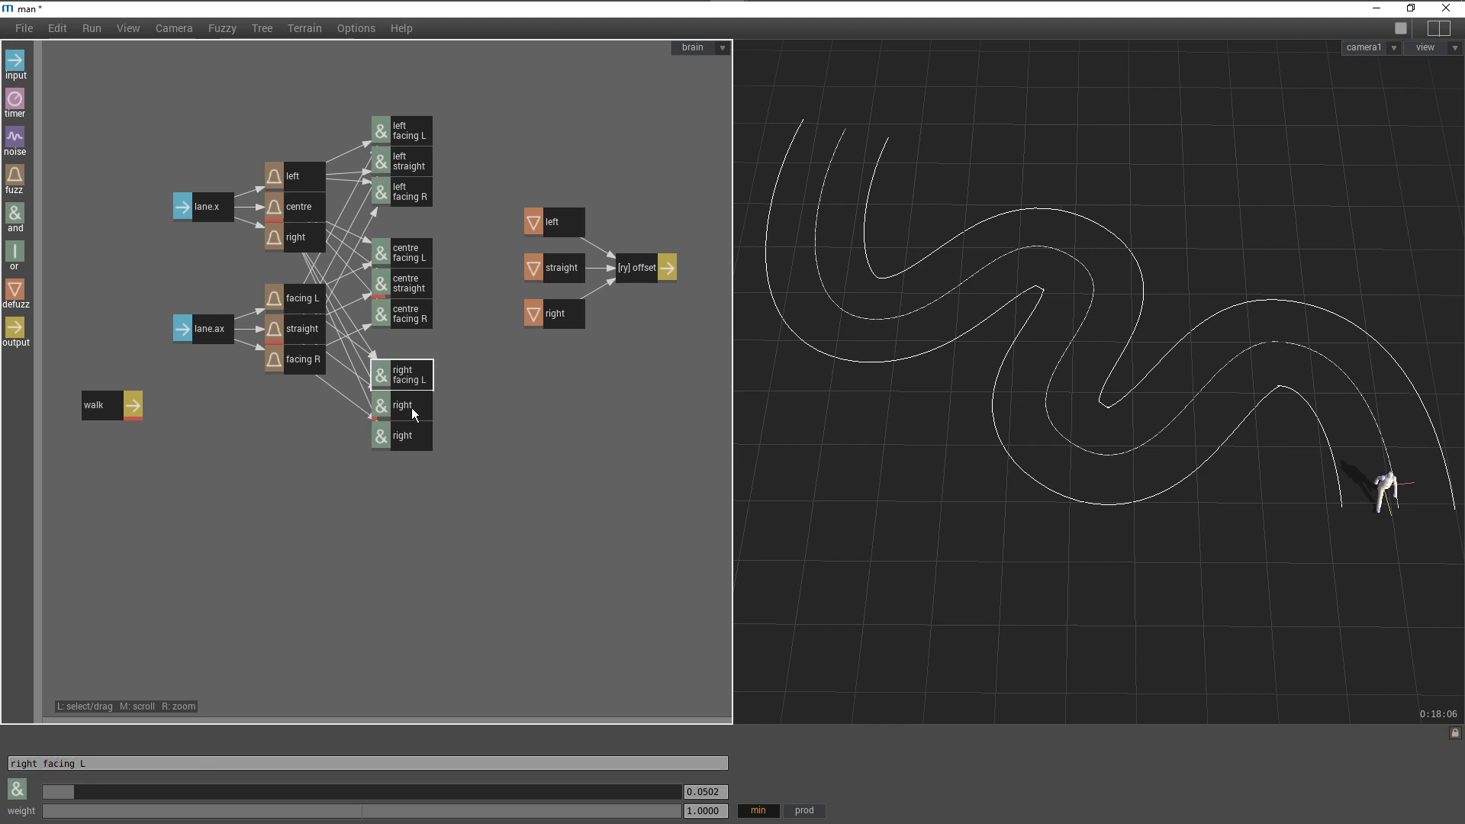
pyautogui.click(408, 407)
pyautogui.click(201, 763)
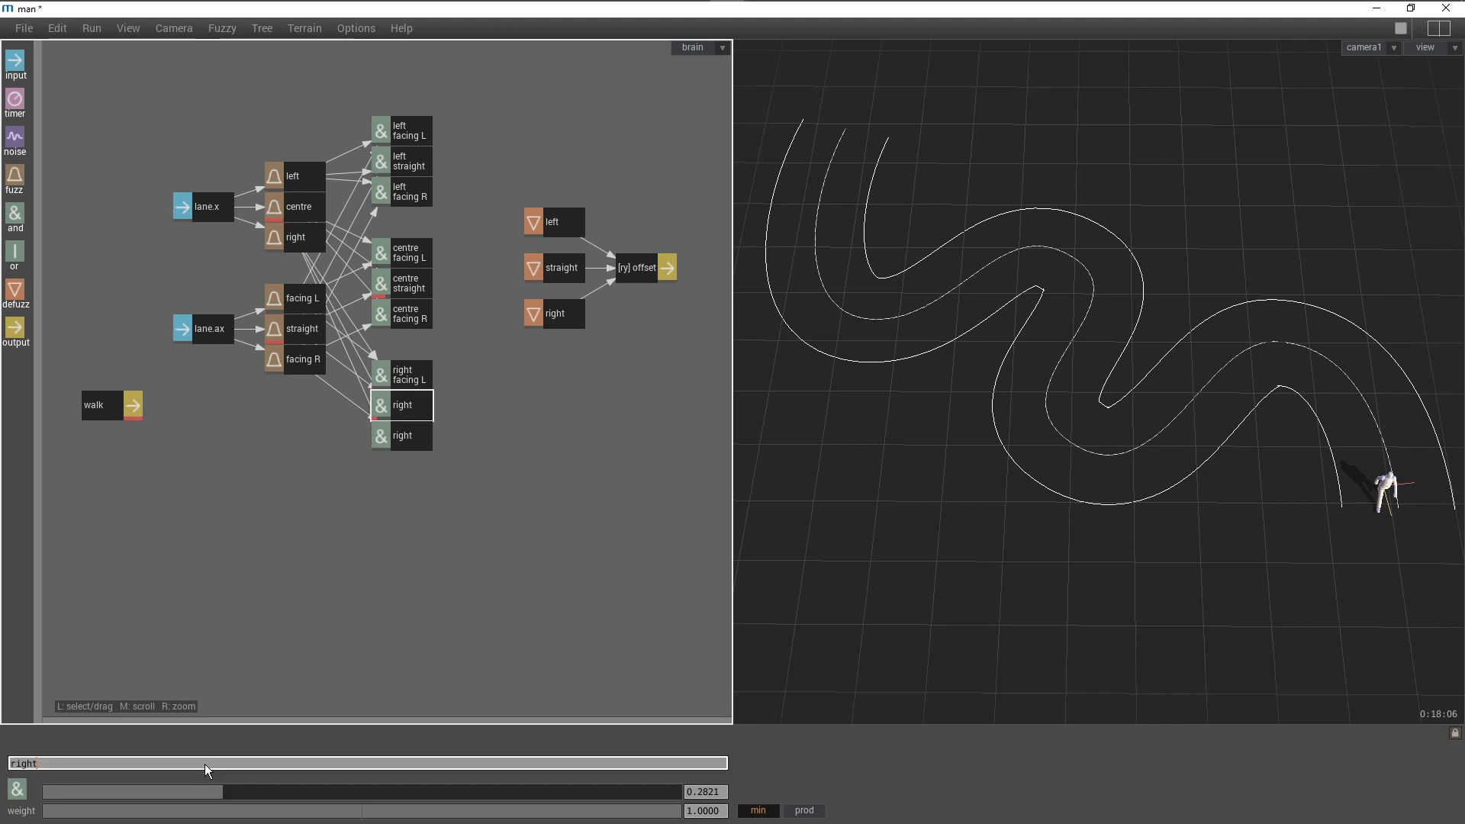
pyautogui.write('straight')
pyautogui.press('Return')
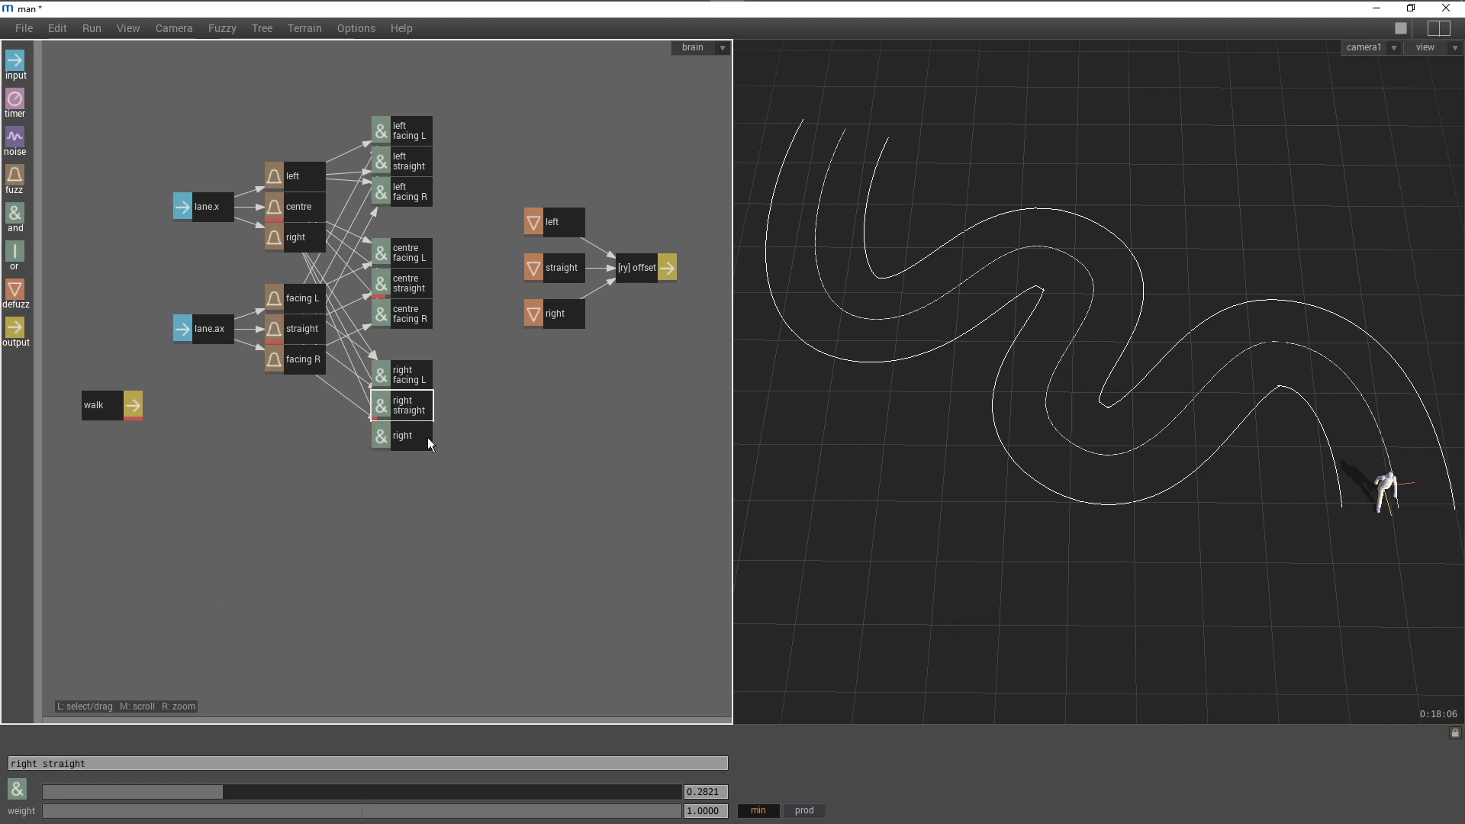
pyautogui.click(427, 437)
pyautogui.click(237, 762)
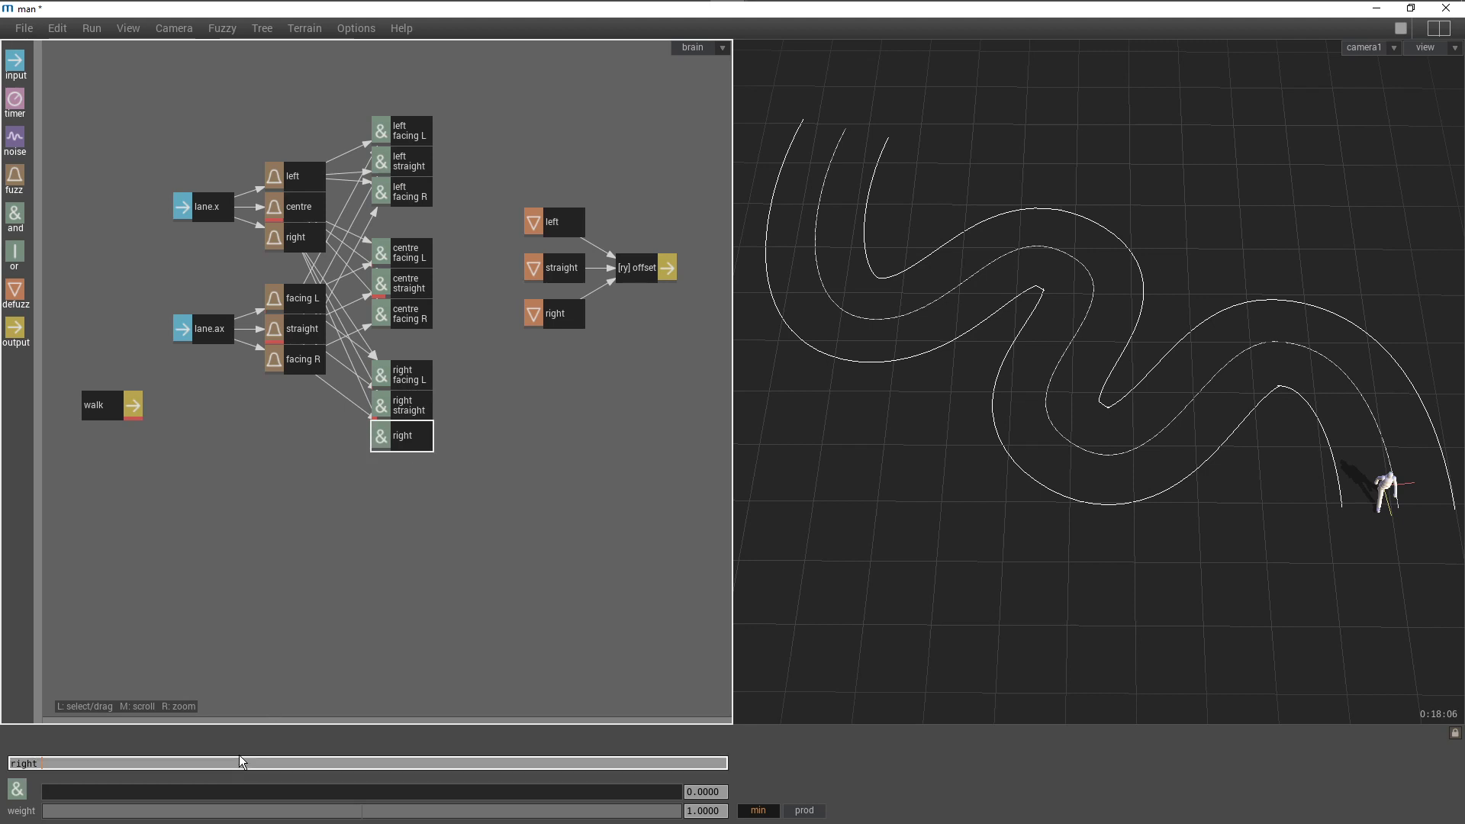
pyautogui.write('facing R')
pyautogui.press('Return')
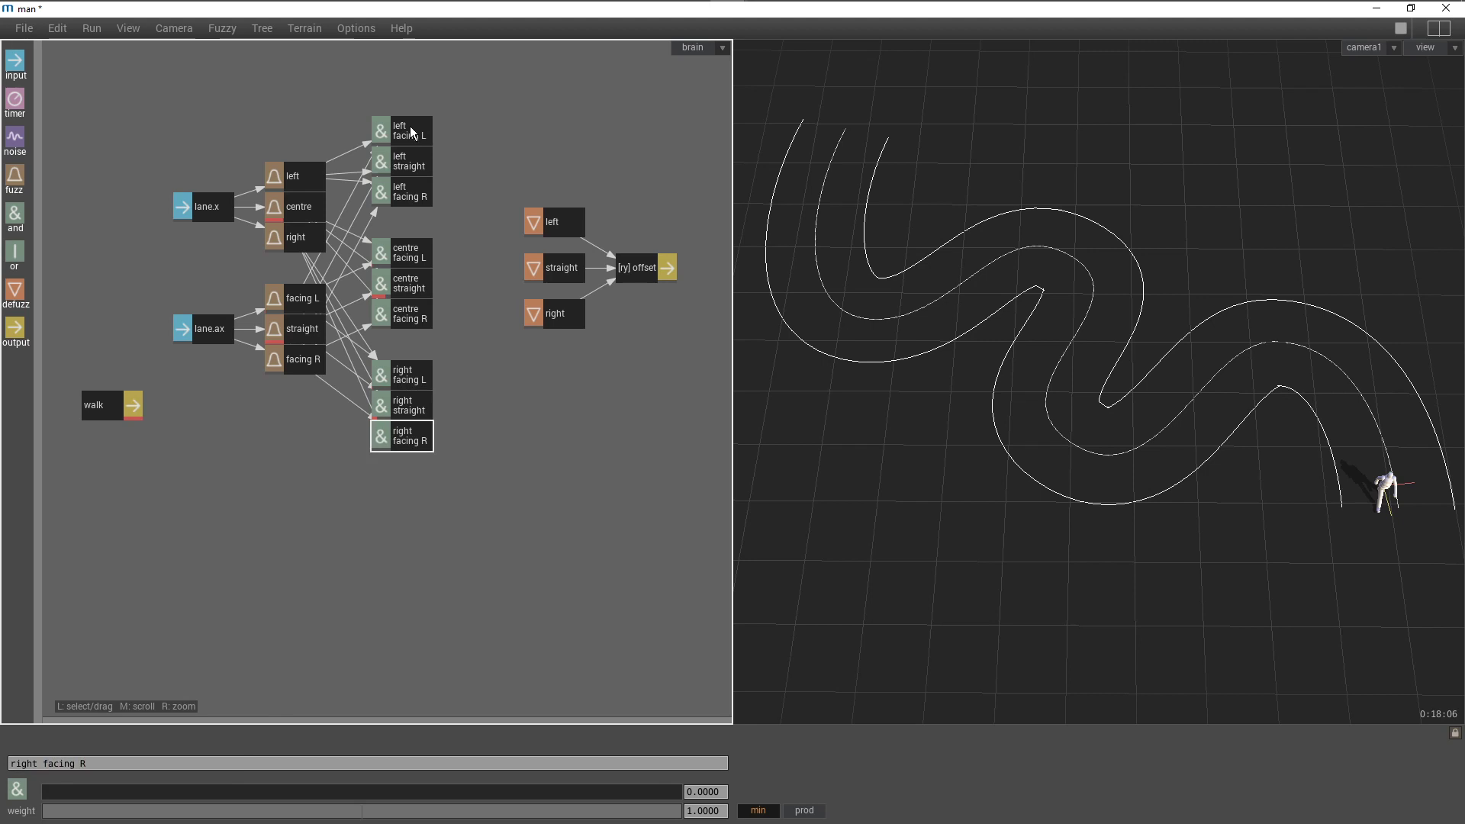
# Connect the left facing L and left straight rules to the right defuzz node, and left facing R to straight
pyautogui.moveTo(412, 131); pyautogui.dragTo(576, 319)
pyautogui.moveTo(415, 156); pyautogui.dragTo(418, 156)
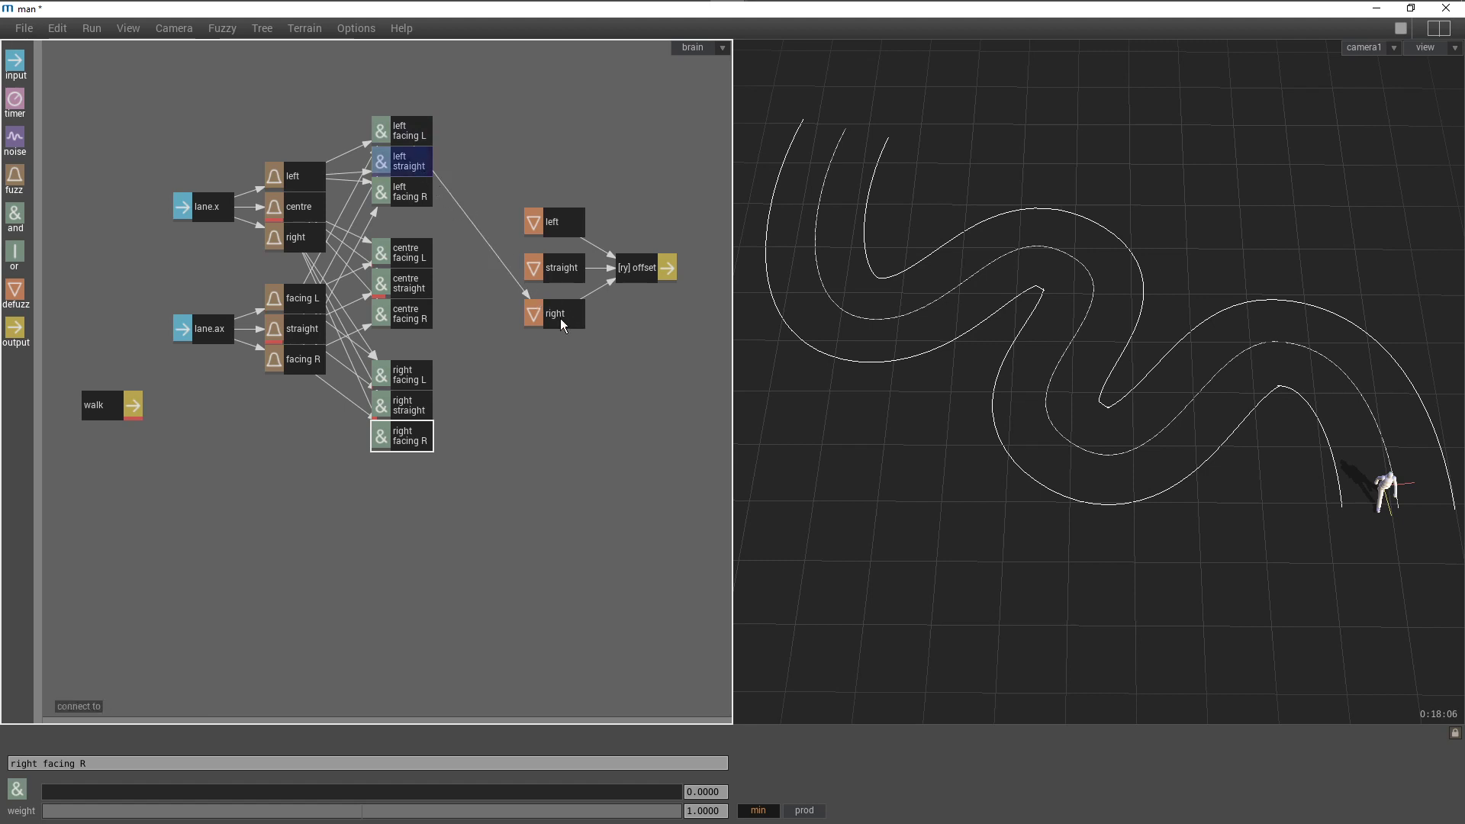
pyautogui.moveTo(560, 318); pyautogui.dragTo(561, 318)
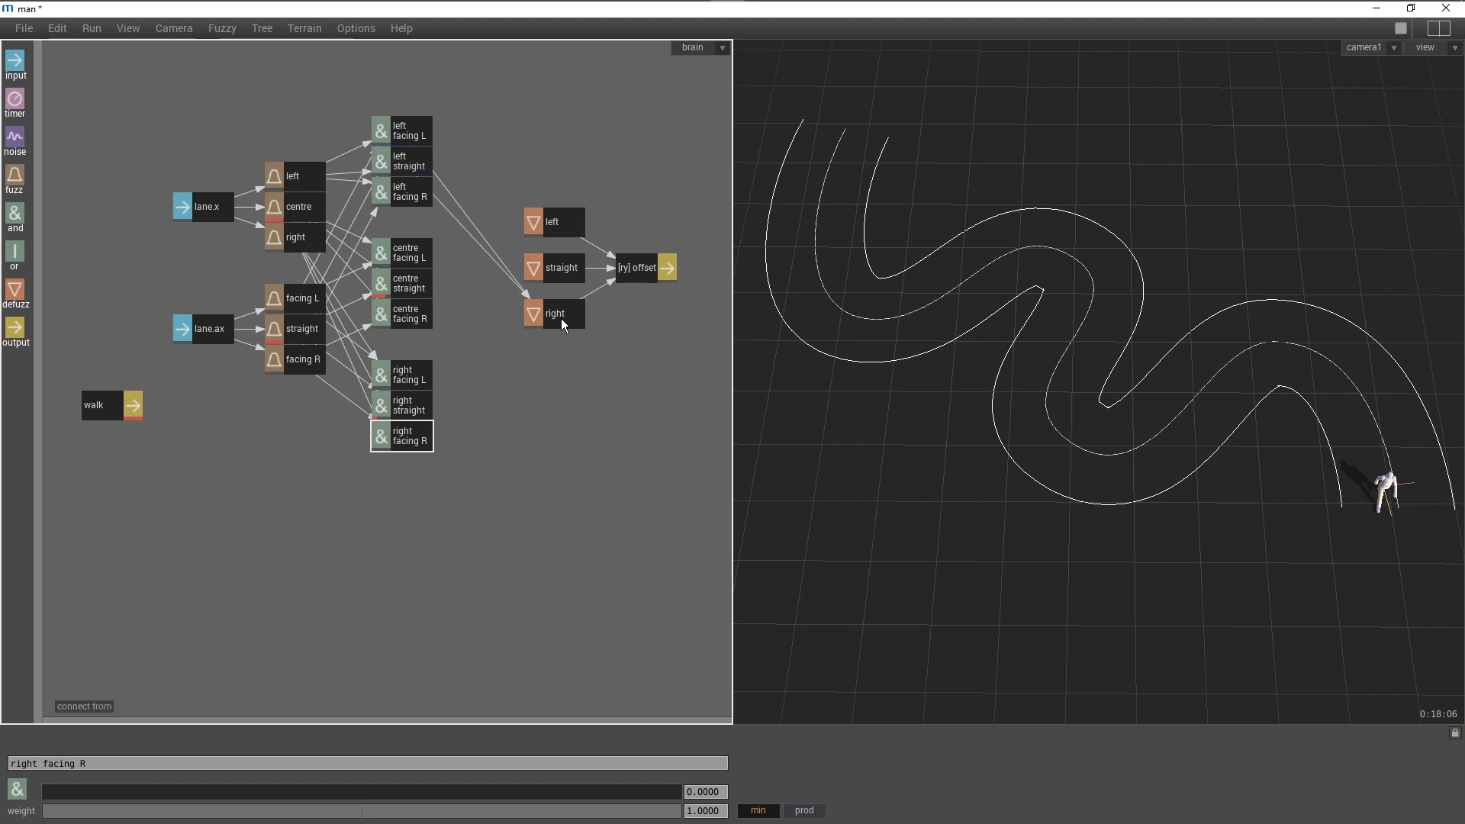
pyautogui.click(418, 192)
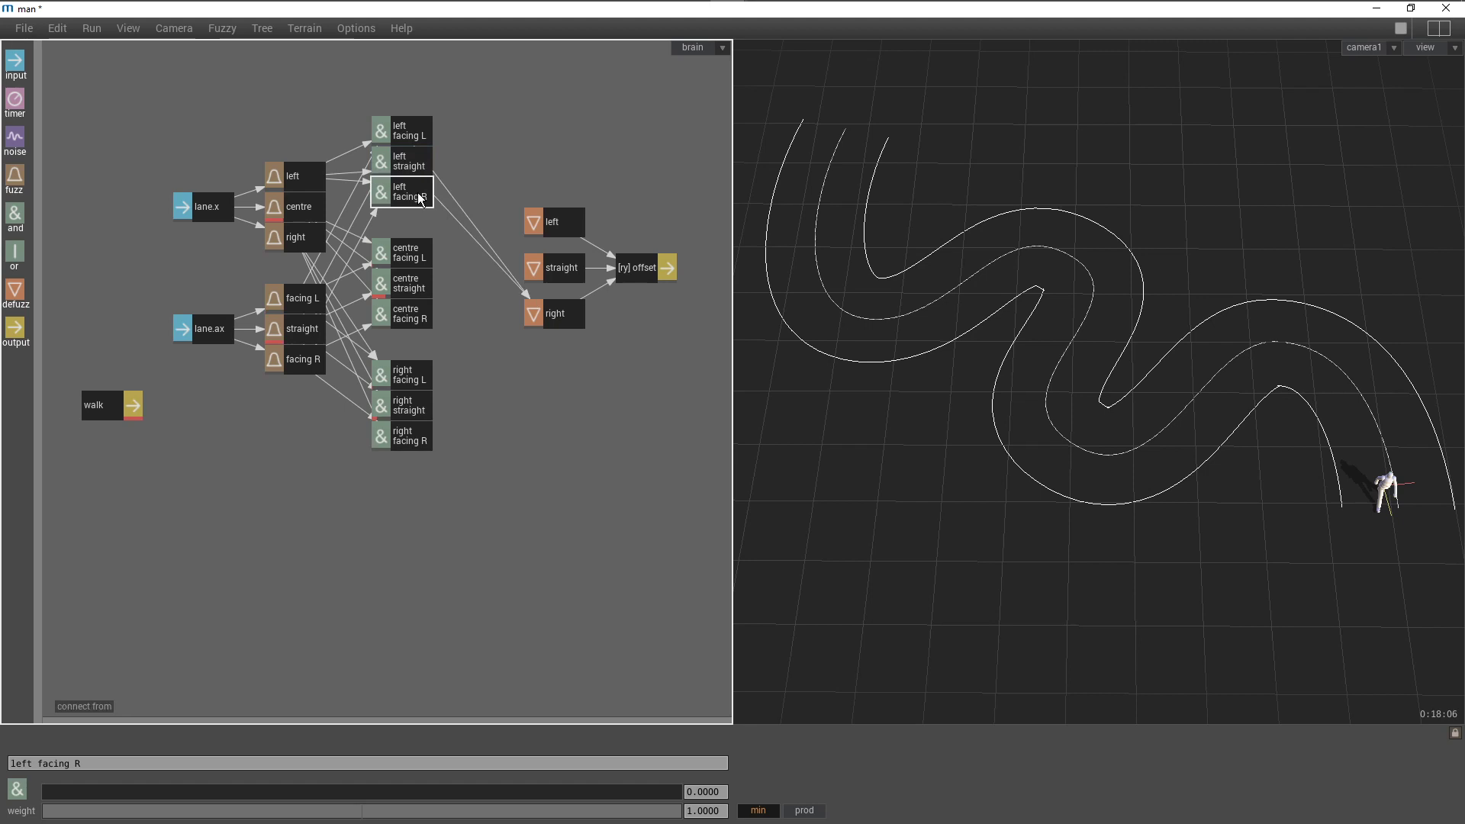
pyautogui.moveTo(420, 200); pyautogui.dragTo(428, 203)
pyautogui.moveTo(551, 268); pyautogui.dragTo(555, 274)
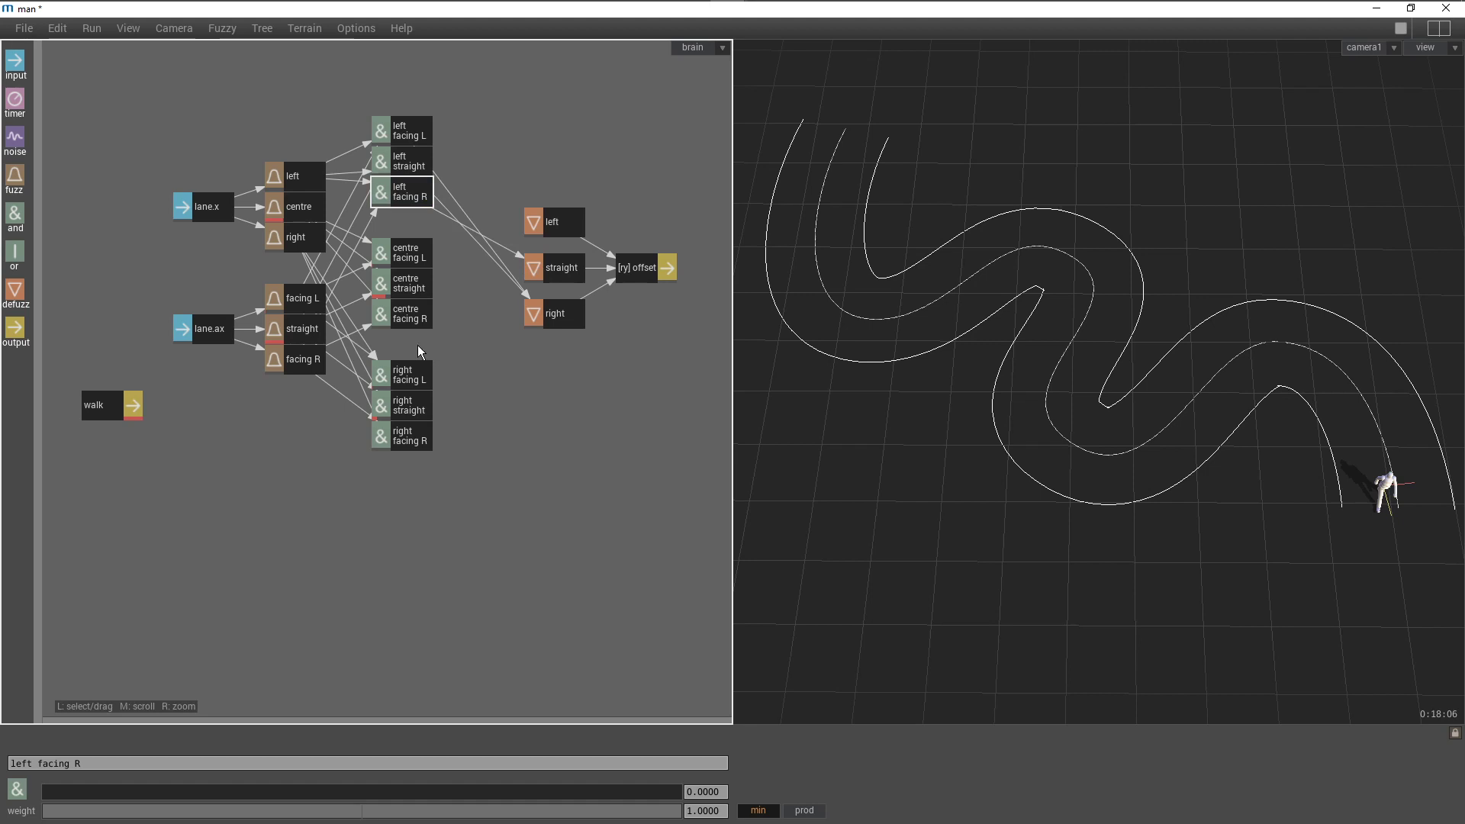
# Connect the centre facing L rule to the right defuzz node, centre straight to straight, and centre facing R to left
pyautogui.click(418, 258)
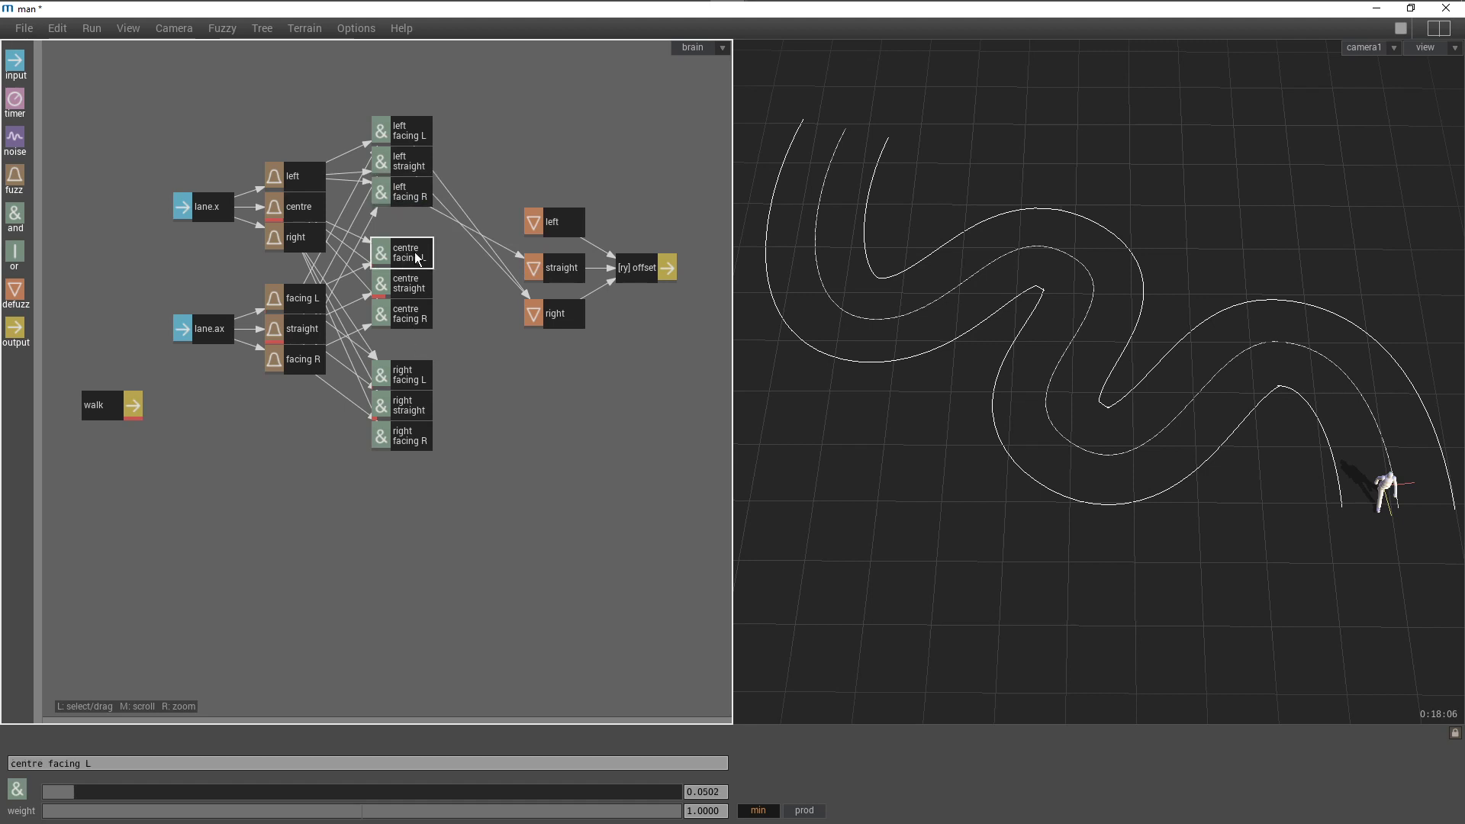
pyautogui.moveTo(418, 258); pyautogui.dragTo(562, 317)
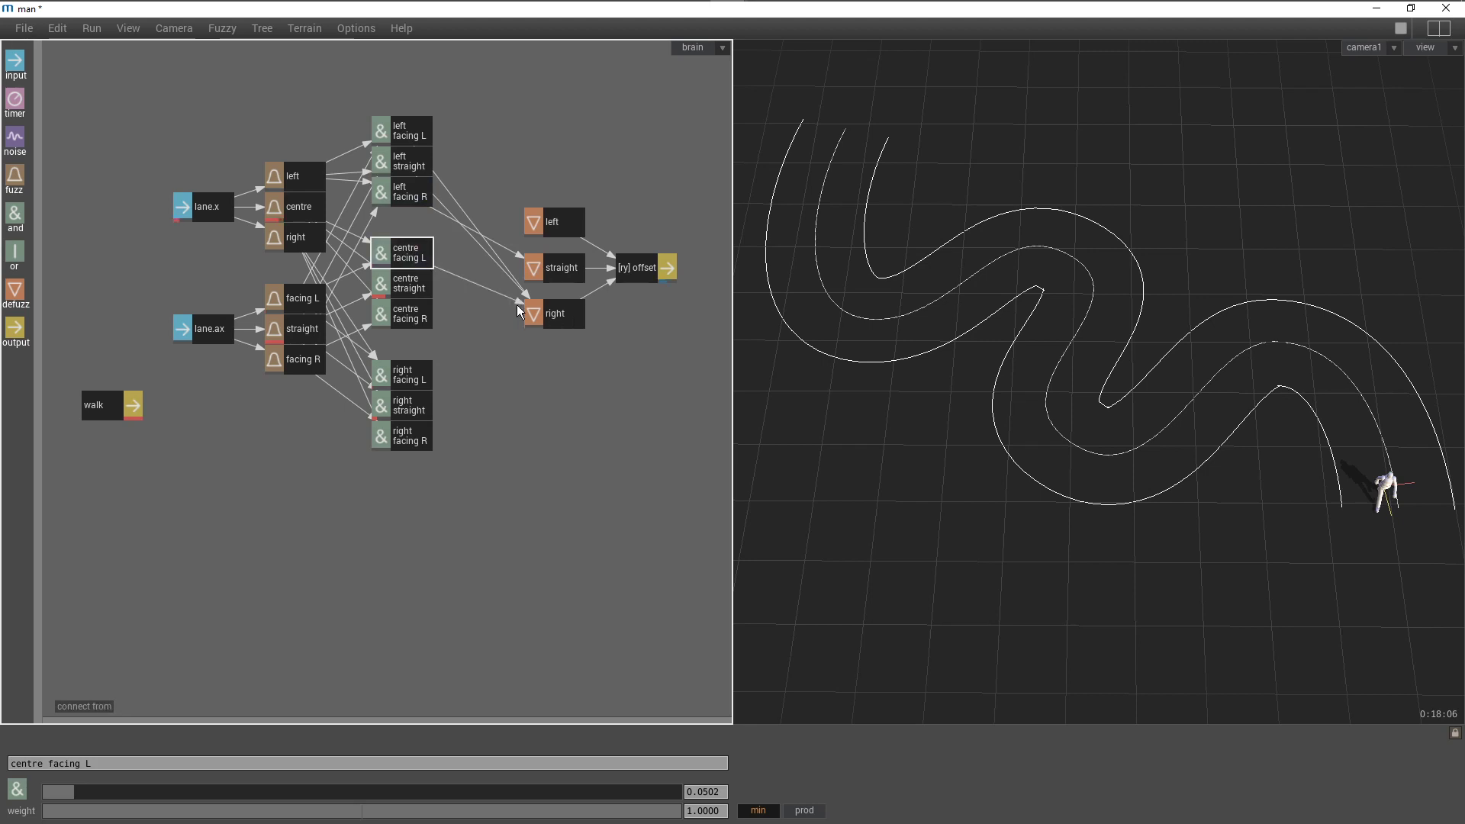
pyautogui.moveTo(420, 288); pyautogui.dragTo(533, 264)
pyautogui.moveTo(419, 319); pyautogui.dragTo(556, 221)
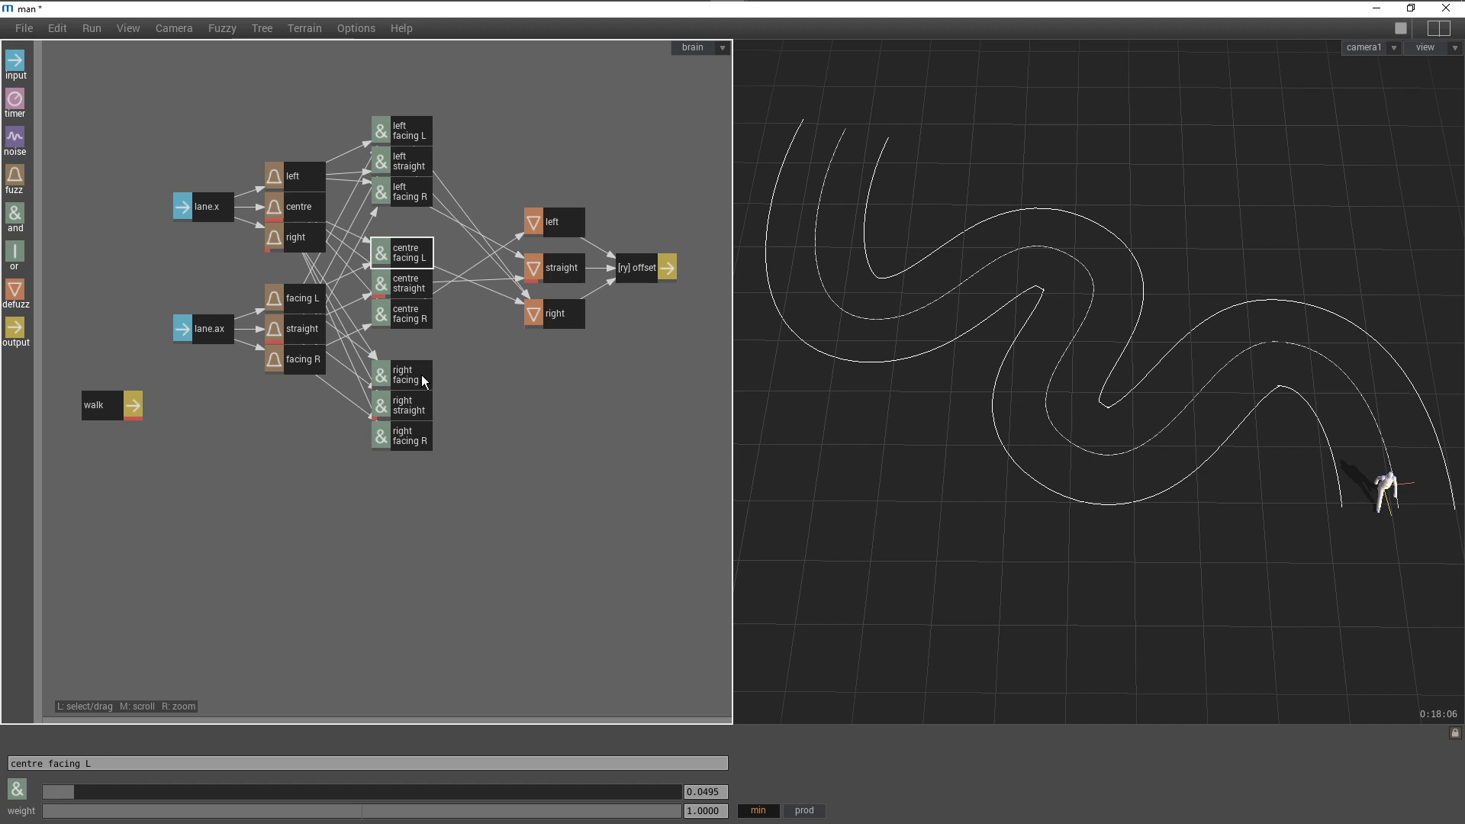
# Connect the right facing L rule to the straight defuzz node, and right straight and right facing R to left
pyautogui.moveTo(422, 375); pyautogui.dragTo(537, 272)
pyautogui.moveTo(415, 409); pyautogui.dragTo(547, 223)
pyautogui.moveTo(418, 438); pyautogui.dragTo(562, 221)
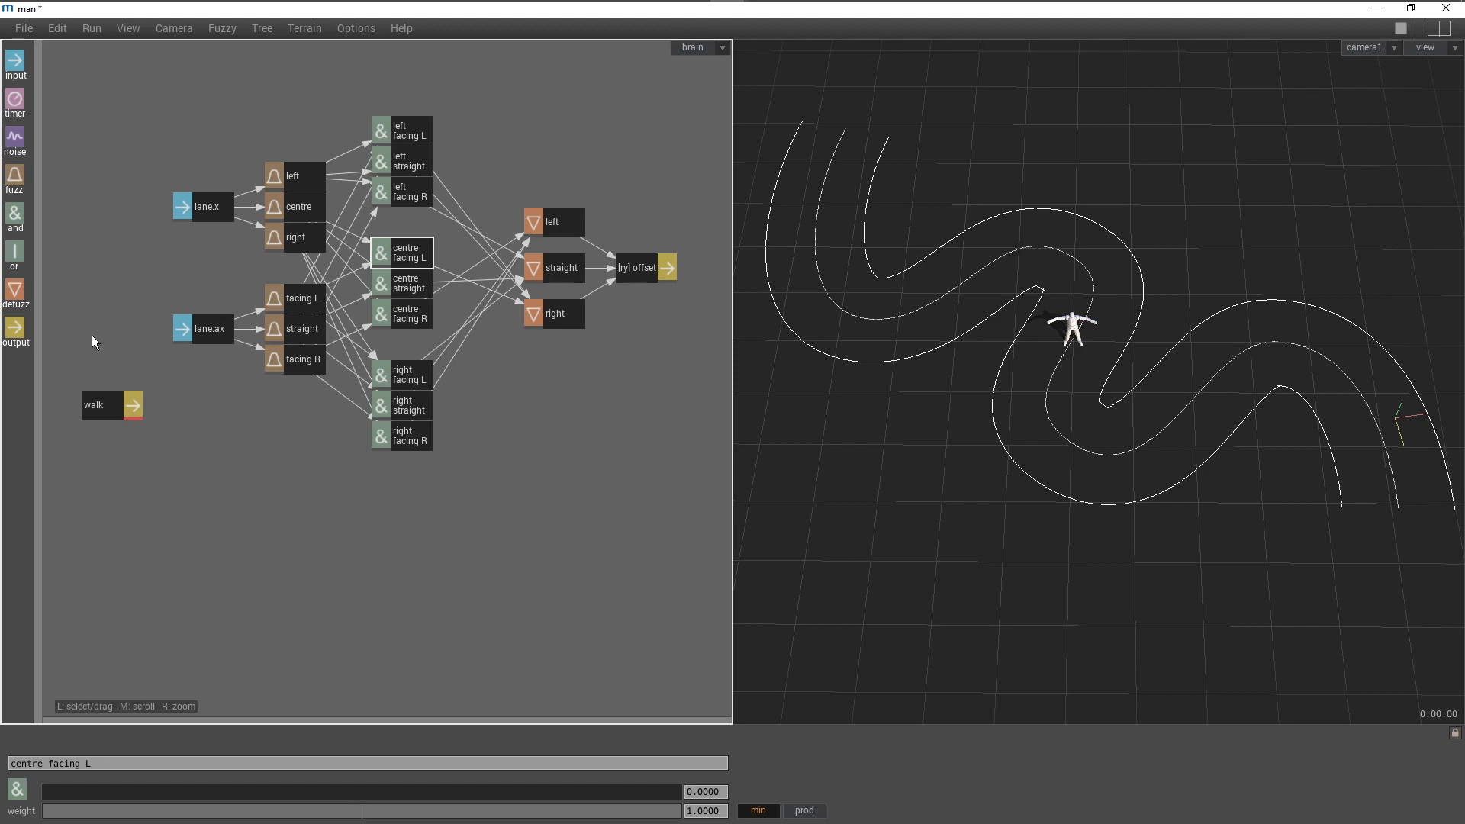
# Add an output node in the empty area below the and-rules and set its channel to lane.reverse
pyautogui.moveTo(17, 334); pyautogui.dragTo(164, 420)
pyautogui.moveTo(405, 533); pyautogui.dragTo(415, 534)
pyautogui.click(800, 763)
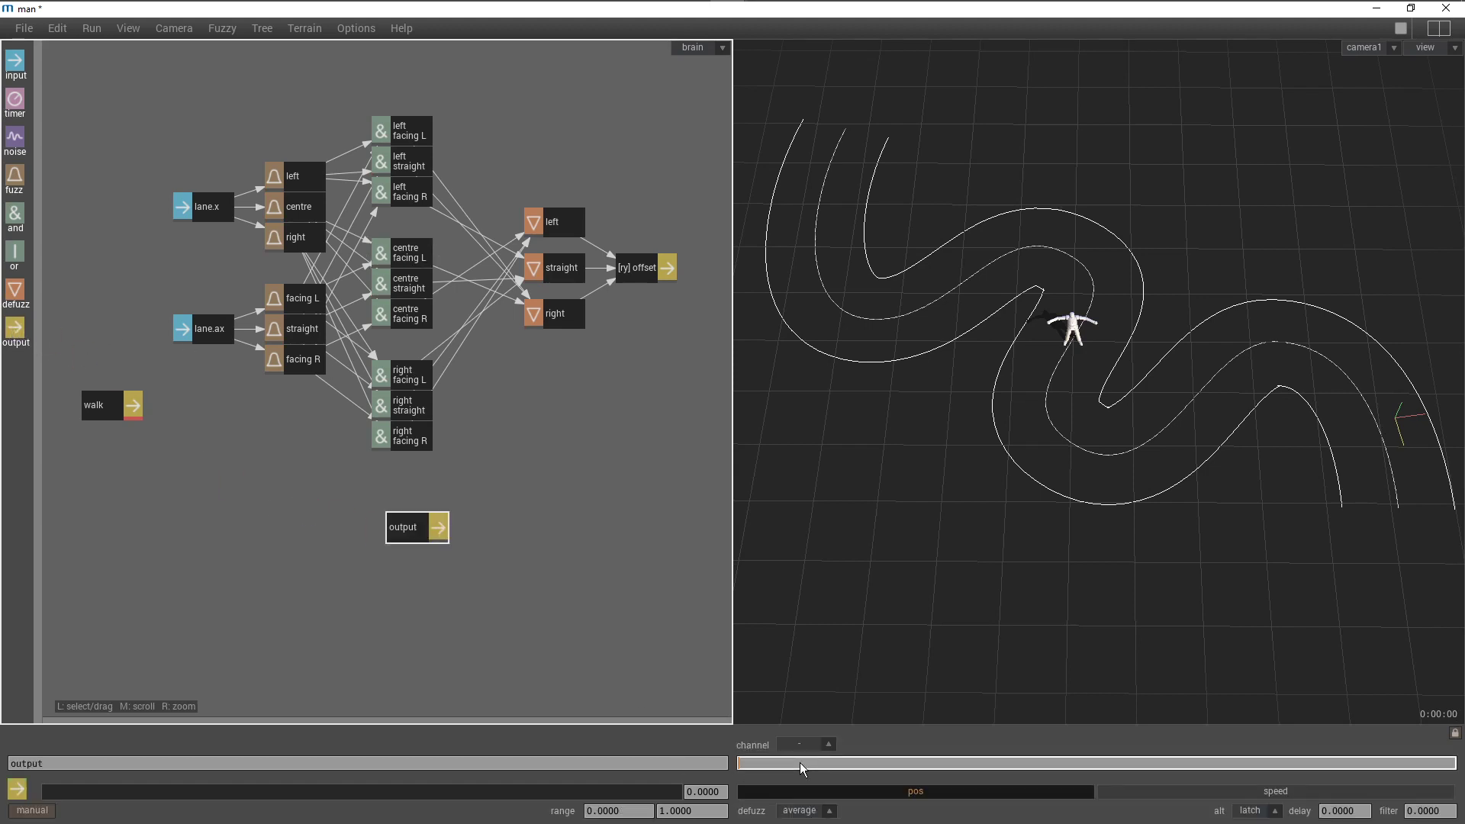
pyautogui.write('lane.reverse')
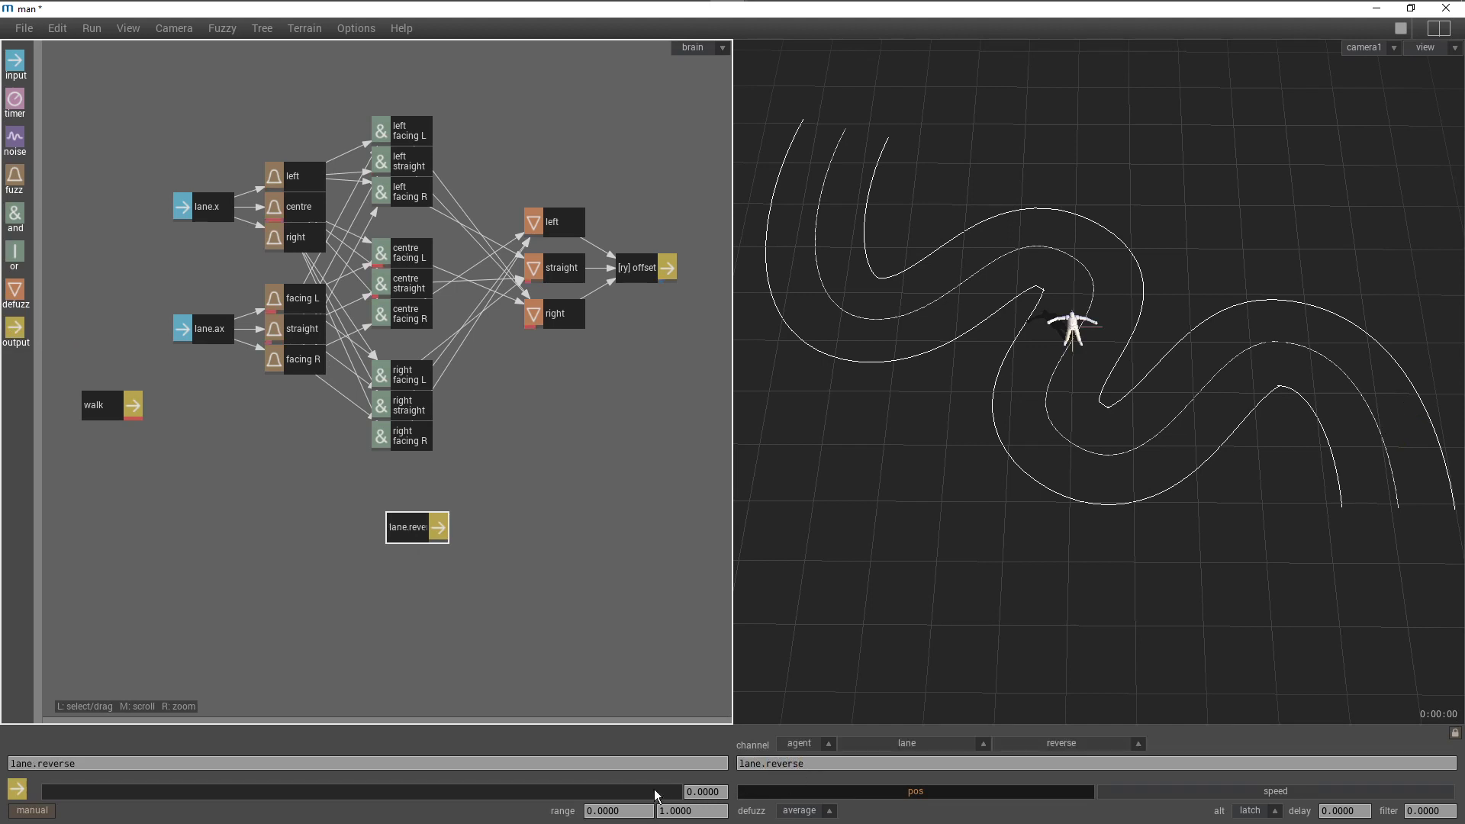
# Set the lane.reverse output to 1.0000 and run the simulation to test walking the lane in reverse
pyautogui.moveTo(653, 789); pyautogui.dragTo(676, 794)
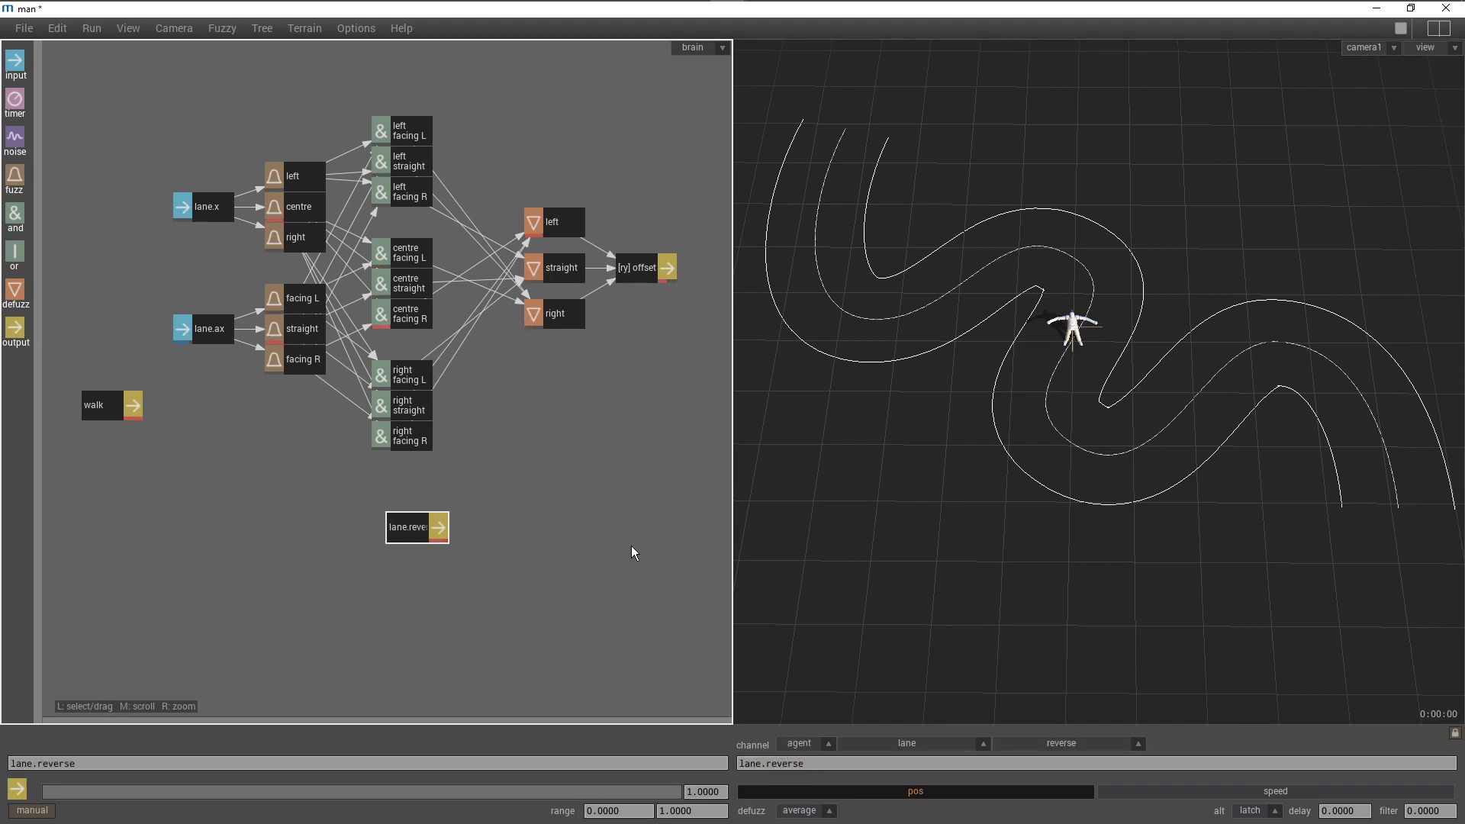
pyautogui.press('space')
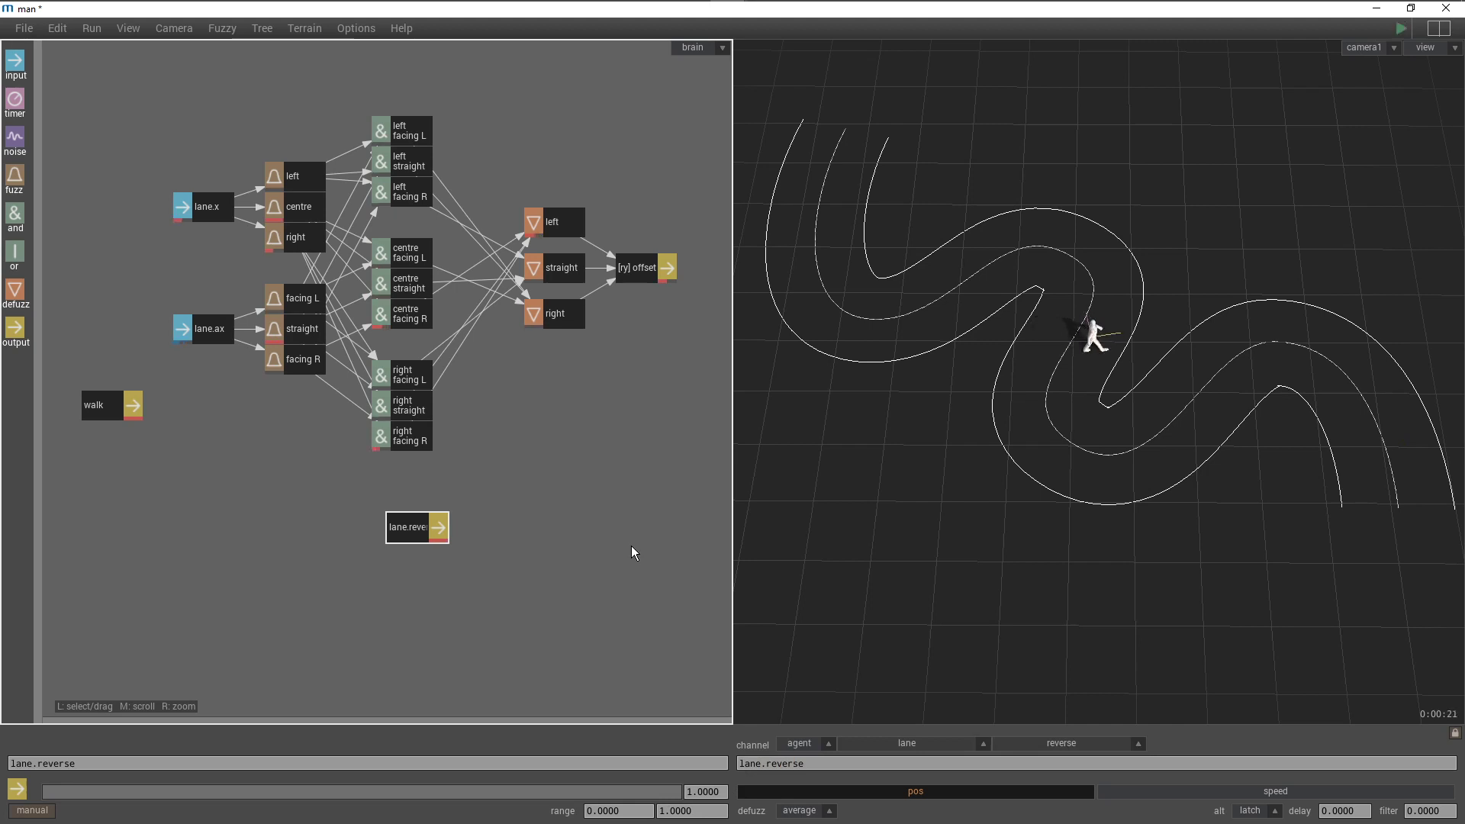